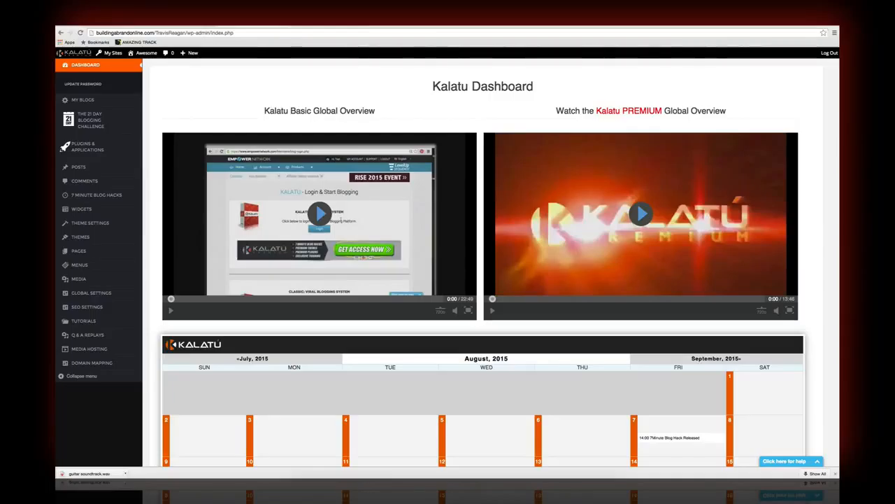
Browse the available themes in the Theme Store and activate the premium Display theme for the blog
{"action": "left_click", "coordinate": [146, 53]}
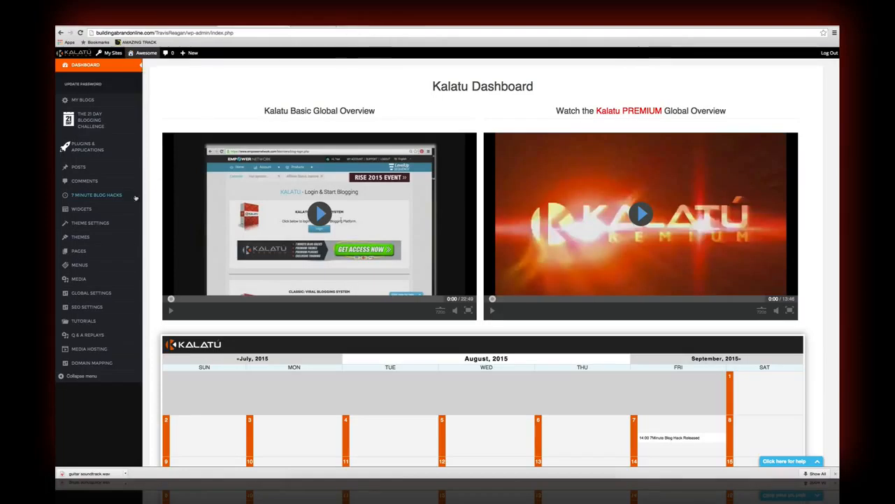
{"action": "left_click", "coordinate": [130, 229]}
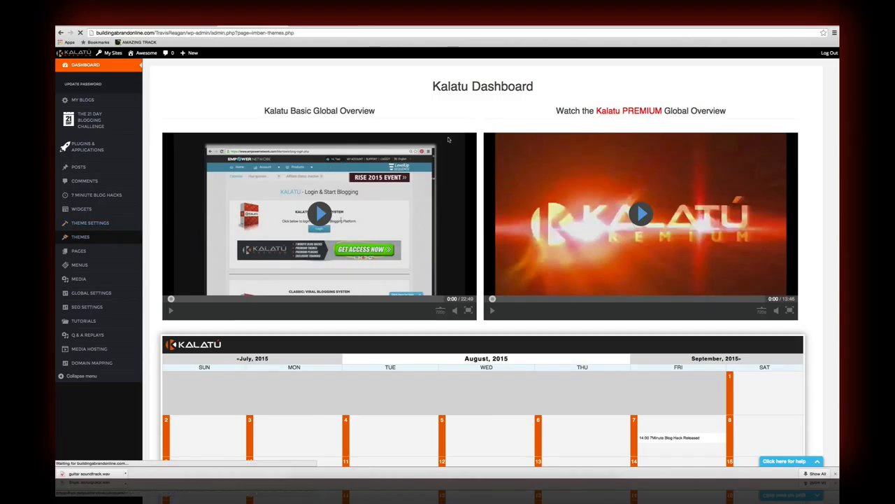
{"action": "scroll", "coordinate": [533, 120], "scroll_direction": "down", "scroll_amount": 5}
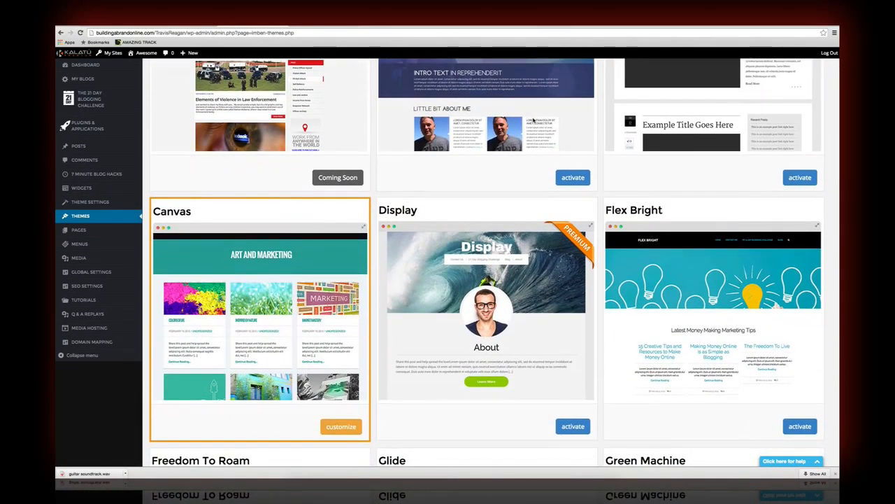
{"action": "scroll", "coordinate": [534, 120], "scroll_direction": "down", "scroll_amount": 15}
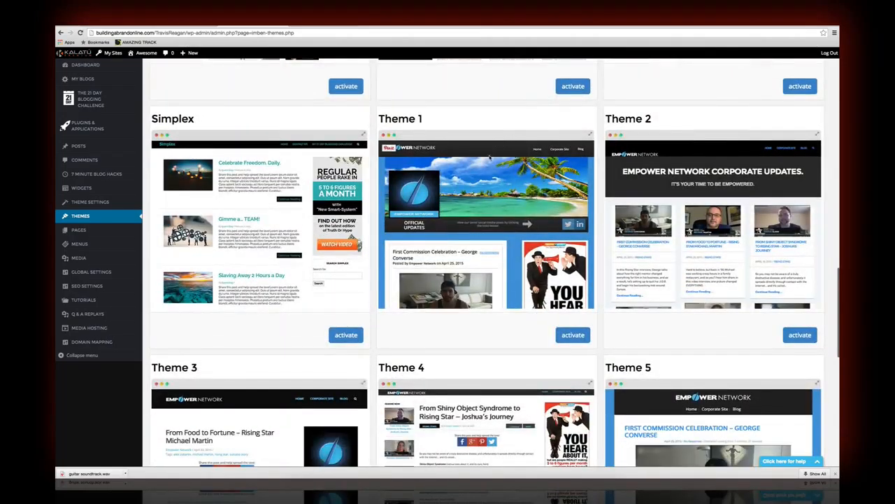
{"action": "scroll", "coordinate": [394, 180], "scroll_direction": "up", "scroll_amount": 3}
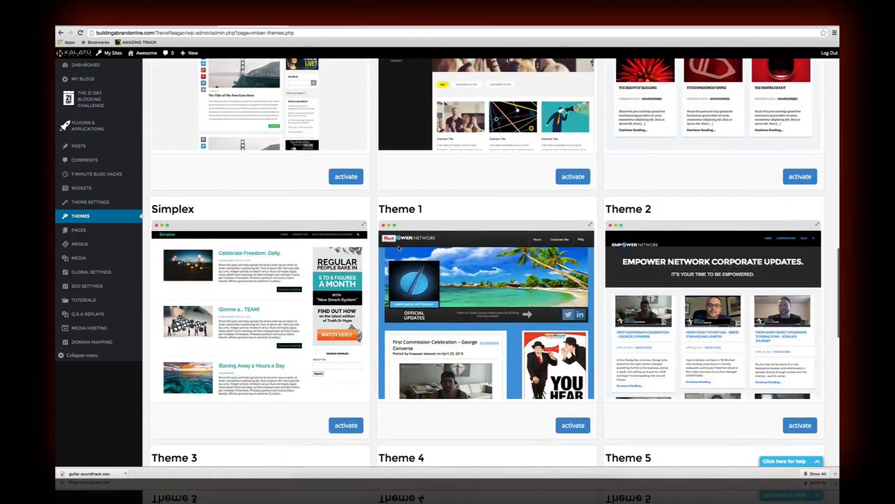
{"action": "scroll", "coordinate": [392, 250], "scroll_direction": "up", "scroll_amount": 8}
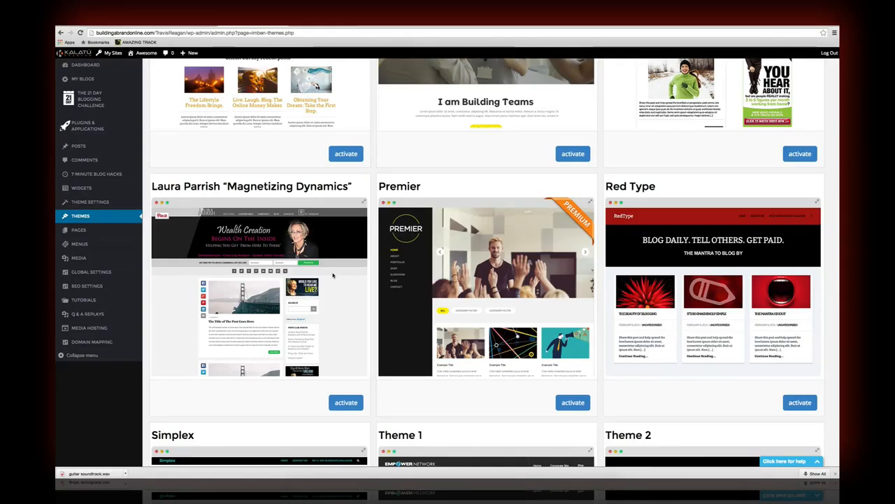
{"action": "scroll", "coordinate": [333, 275], "scroll_direction": "up", "scroll_amount": 15}
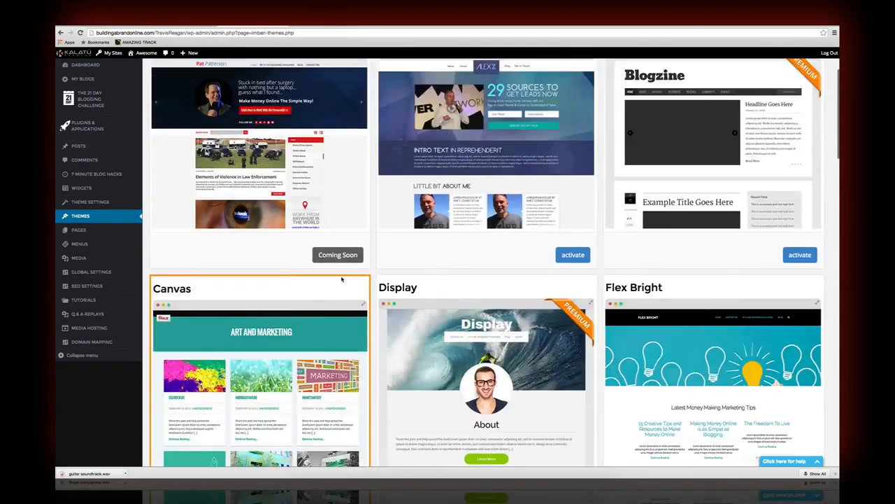
{"action": "scroll", "coordinate": [208, 222], "scroll_direction": "down", "scroll_amount": 5}
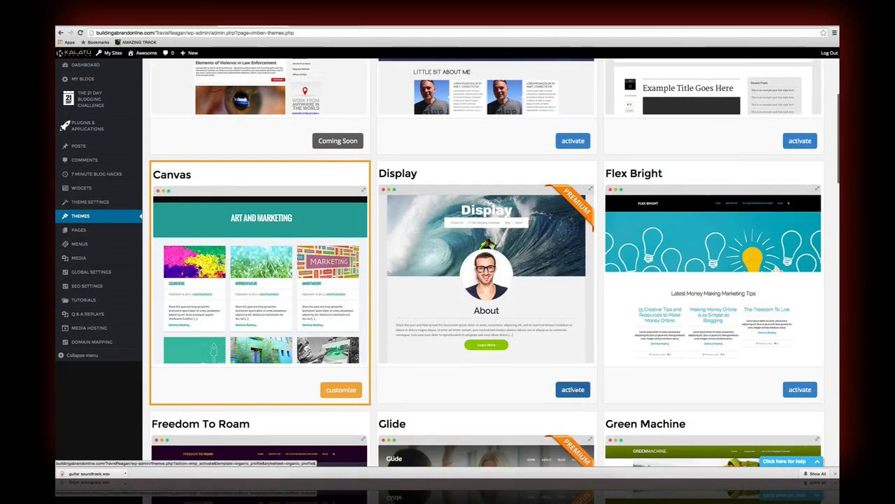
{"action": "left_click", "coordinate": [578, 390]}
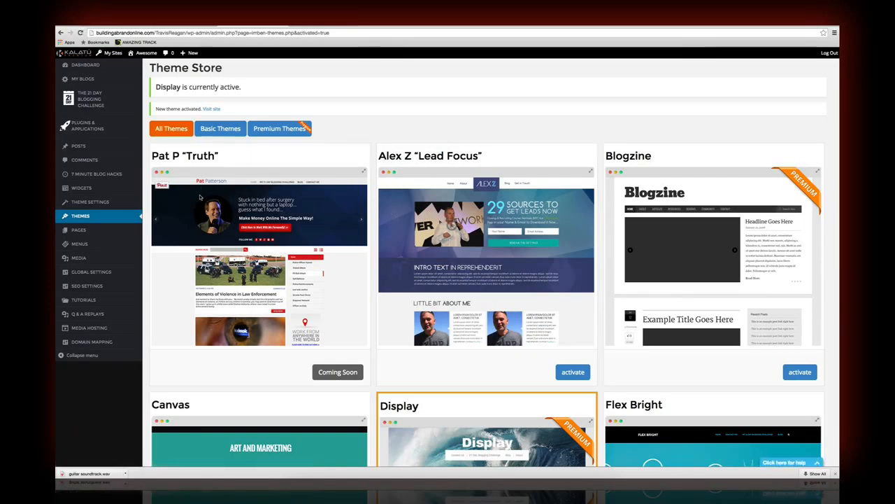
Open the theme settings and replace the header image with the previously uploaded plain blue image
{"action": "left_click", "coordinate": [97, 202]}
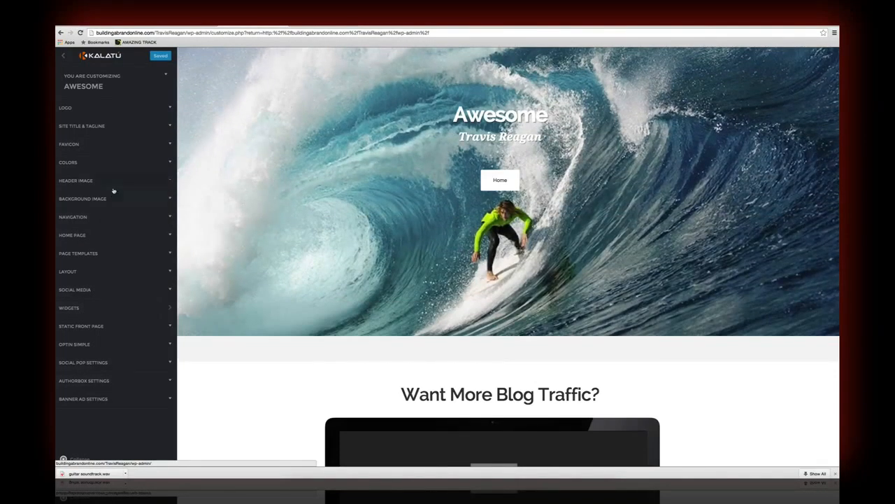
{"action": "left_click", "coordinate": [114, 184]}
{"action": "left_click", "coordinate": [109, 298]}
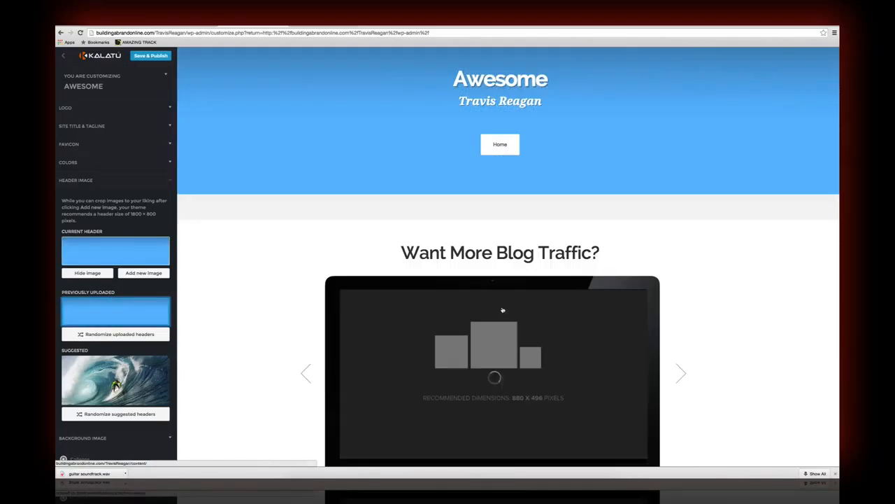
{"action": "left_click", "coordinate": [153, 184]}
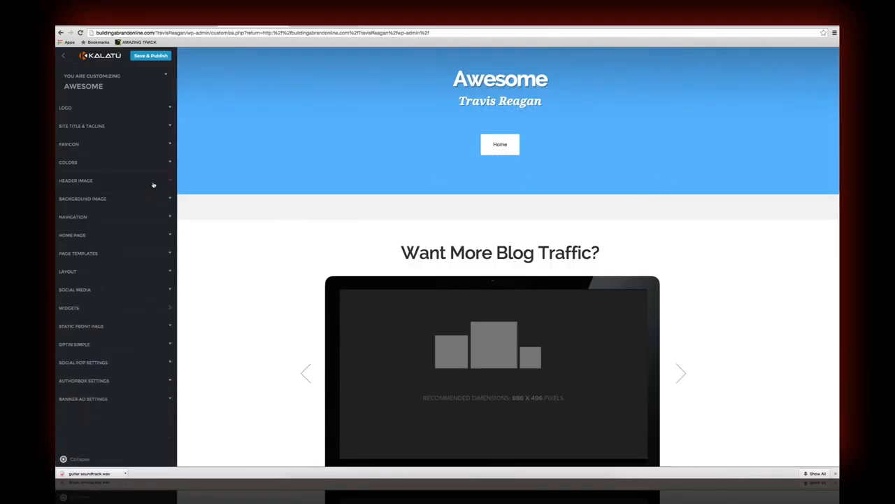
{"action": "left_click", "coordinate": [135, 241]}
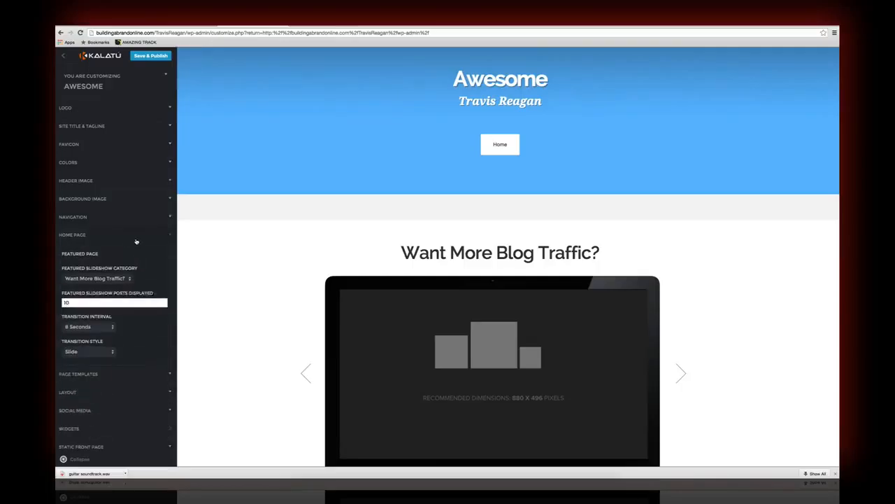
{"action": "left_click", "coordinate": [136, 241]}
Set the site title to "Blog with Passion" and the tagline to "Keep Calm and Blog On"
{"action": "left_click", "coordinate": [115, 130]}
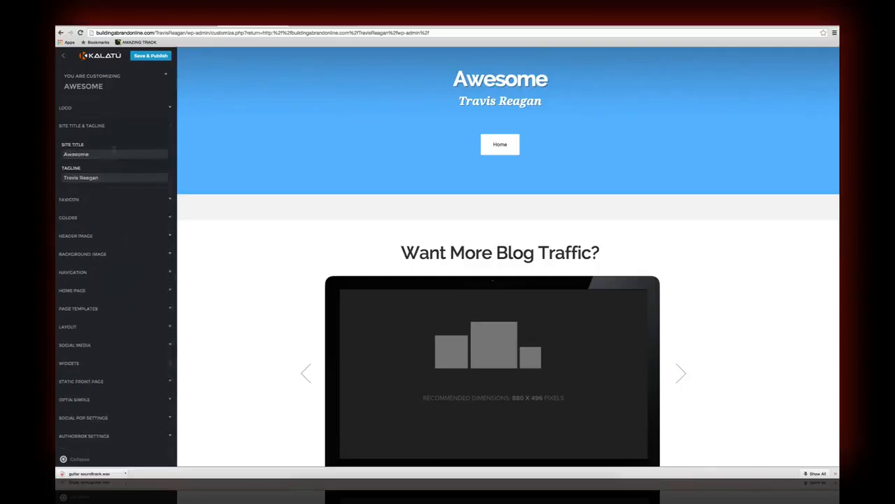
{"action": "double_click", "coordinate": [104, 153]}
{"action": "type", "text": "B"}
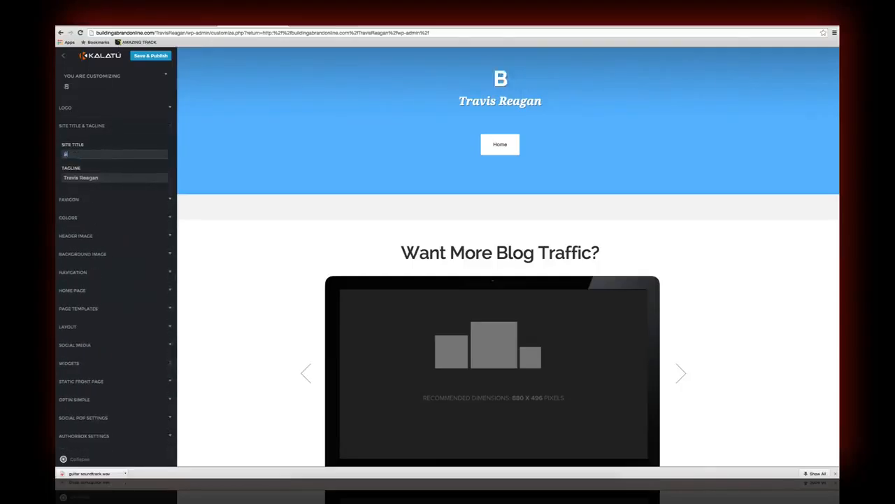
{"action": "type", "text": "log with Passion"}
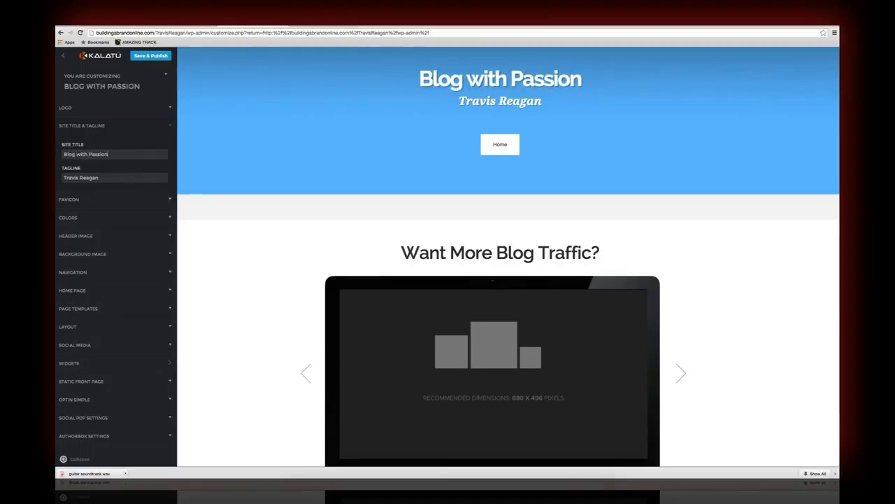
{"action": "key", "text": "Tab"}
{"action": "type", "text": "Keep Calm a"}
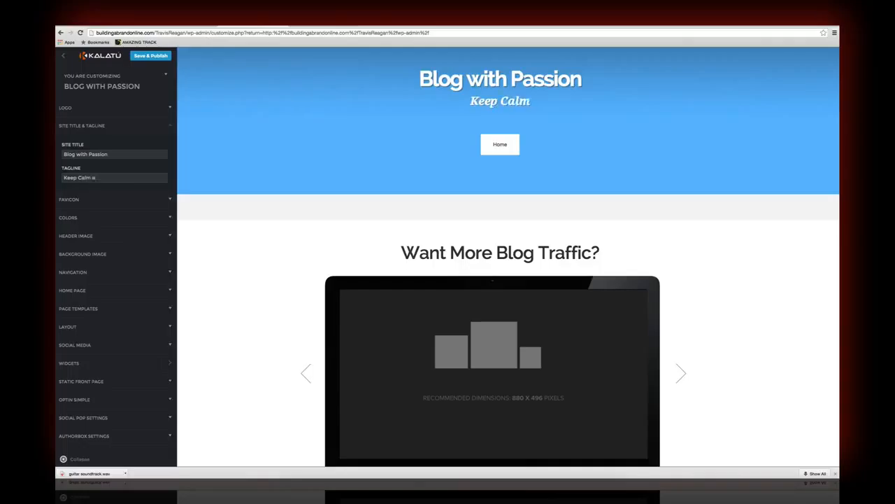
{"action": "type", "text": "nd Blog On"}
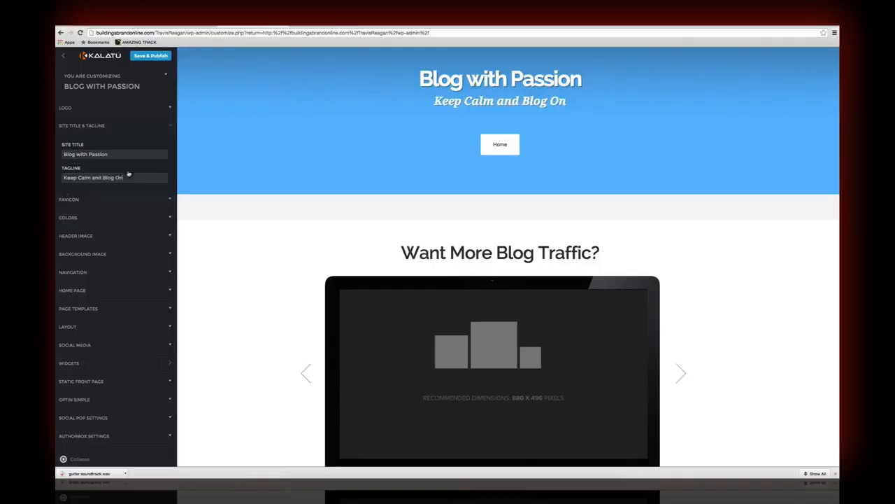
{"action": "left_click", "coordinate": [130, 128]}
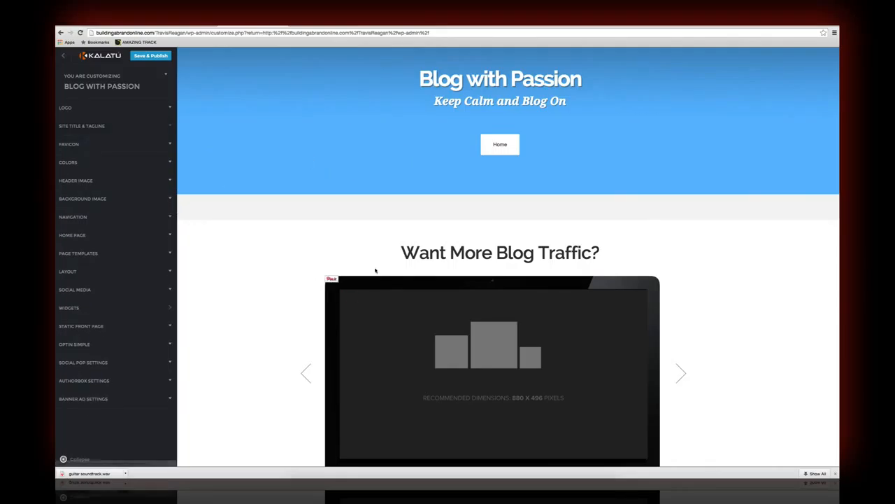
{"action": "scroll", "coordinate": [606, 314], "scroll_direction": "down", "scroll_amount": 3}
{"action": "scroll", "coordinate": [606, 315], "scroll_direction": "up", "scroll_amount": 3}
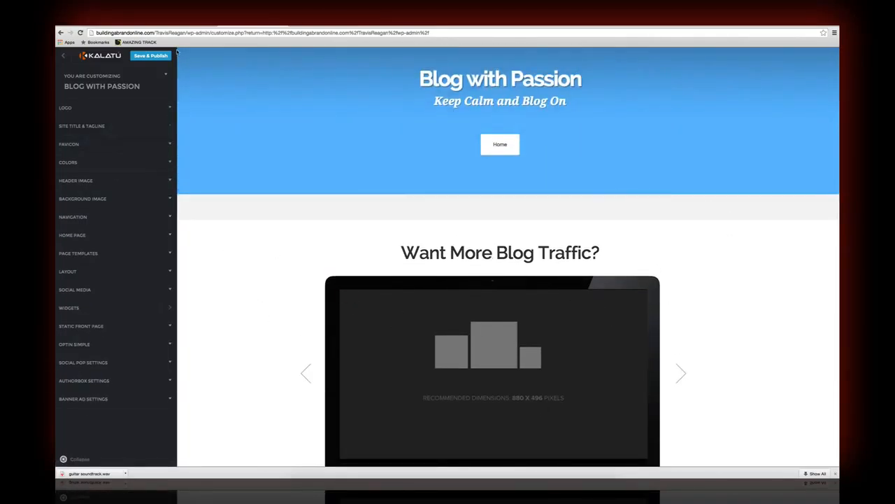
Return to the dashboard and publish a new blank page titled "Welcome to My Blog!"
{"action": "left_click", "coordinate": [65, 59]}
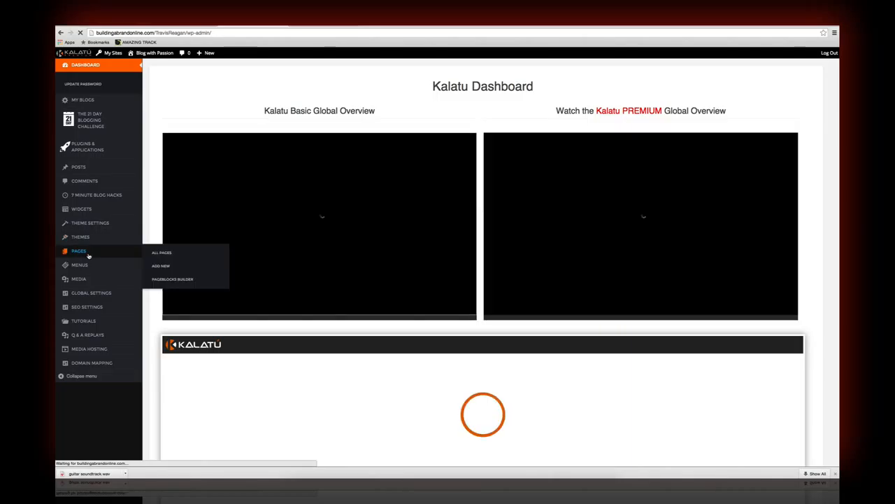
{"action": "left_click", "coordinate": [88, 255]}
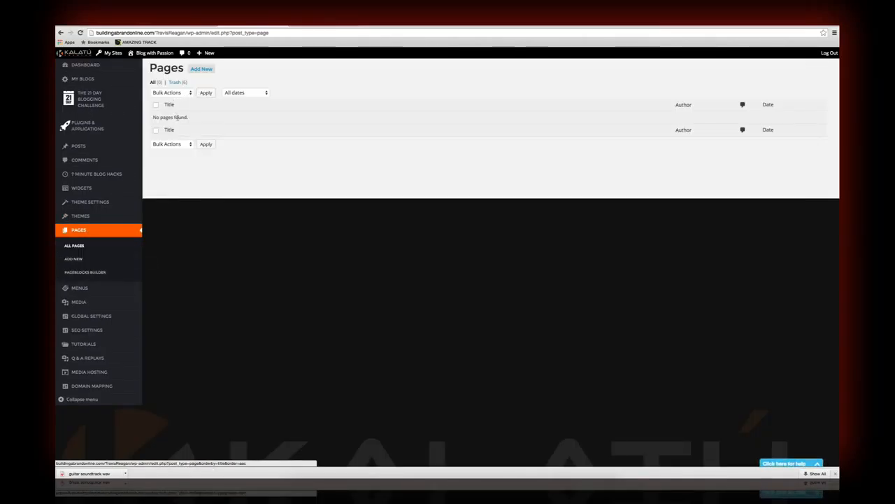
{"action": "left_click", "coordinate": [201, 68]}
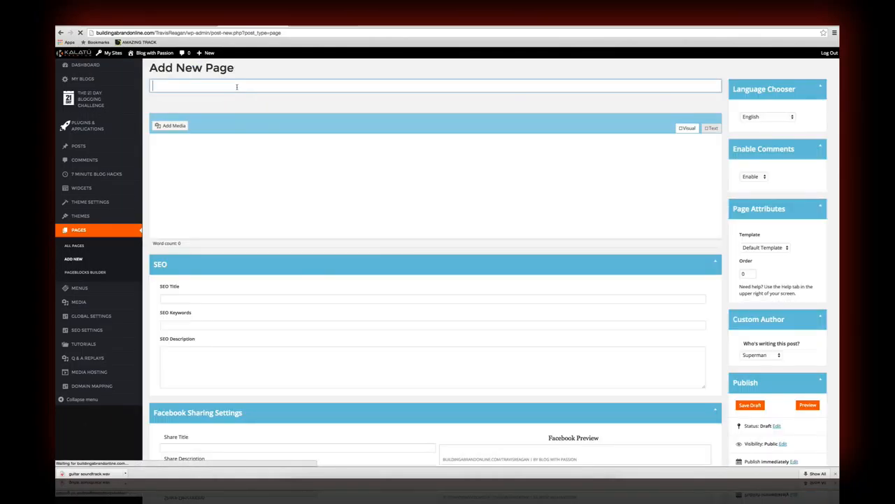
{"action": "type", "text": "Welcome to My Blog!"}
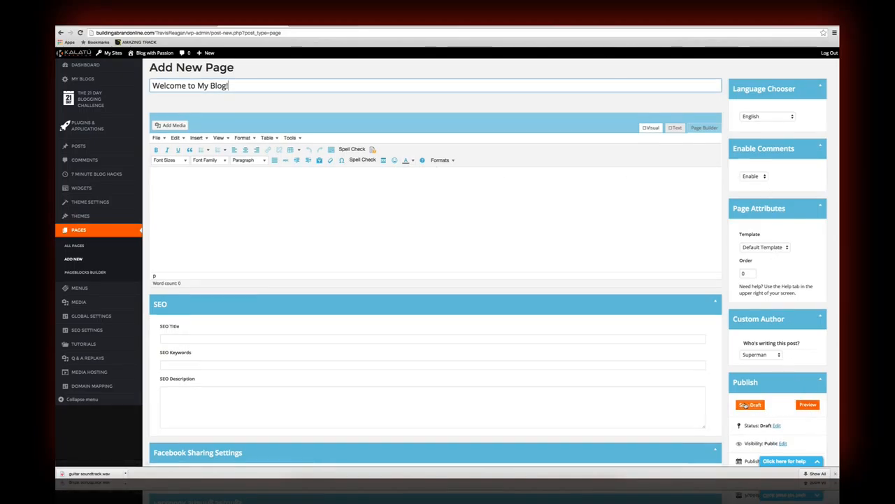
{"action": "scroll", "coordinate": [747, 406], "scroll_direction": "down", "scroll_amount": 3}
{"action": "left_click", "coordinate": [749, 316]}
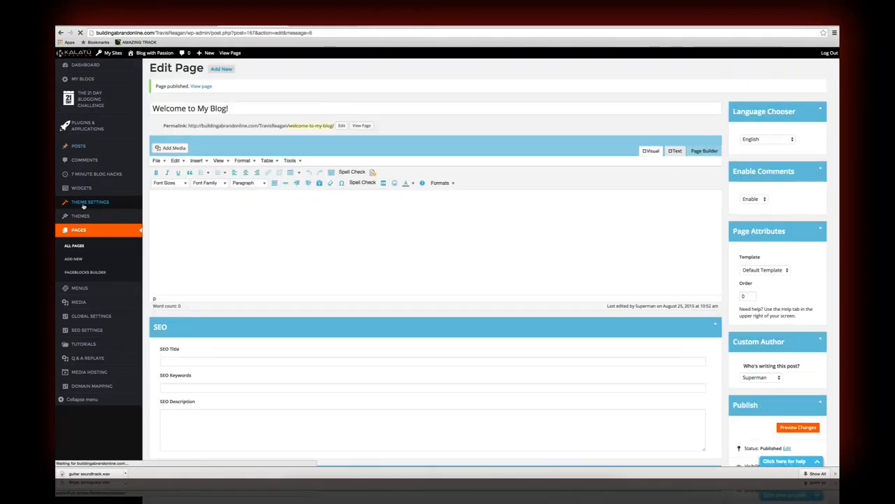
In the theme settings, make the front page display a static page, with "Welcome to My Blog!" as the front page
{"action": "left_click", "coordinate": [84, 203]}
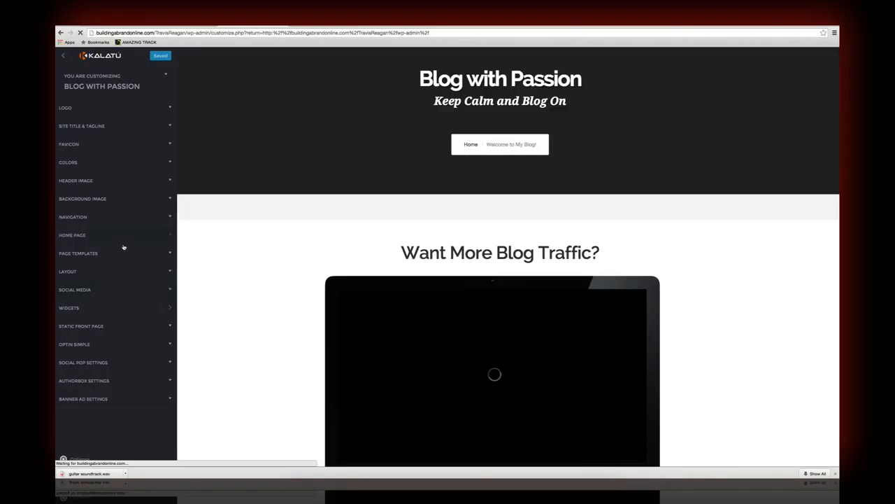
{"action": "left_click", "coordinate": [135, 273]}
{"action": "left_click", "coordinate": [134, 273]}
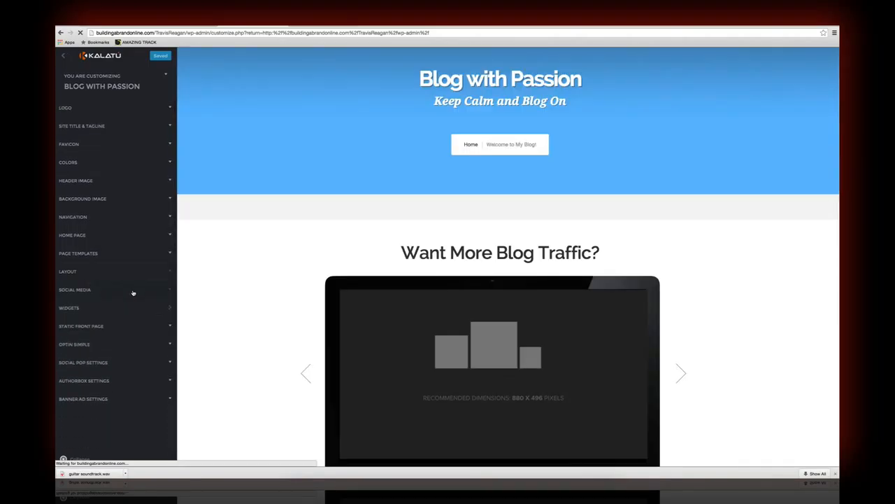
{"action": "left_click", "coordinate": [128, 330]}
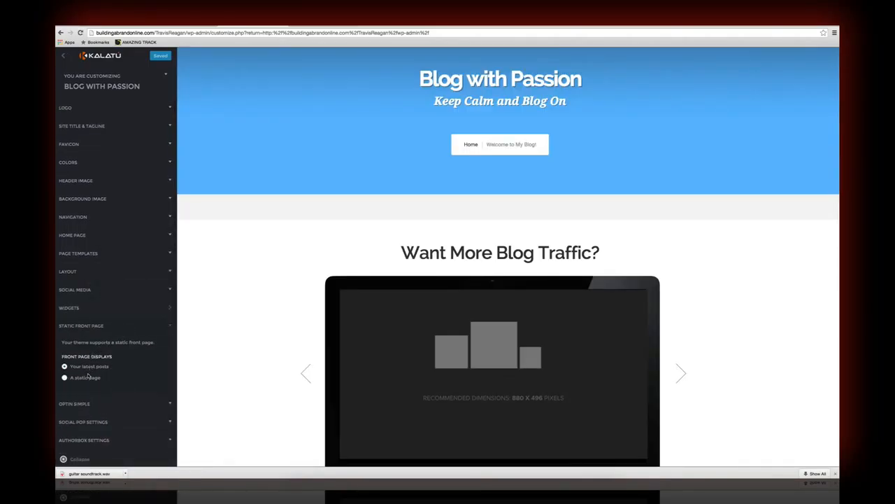
{"action": "left_click", "coordinate": [89, 374]}
{"action": "scroll", "coordinate": [98, 371], "scroll_direction": "down", "scroll_amount": 2}
{"action": "left_click", "coordinate": [100, 352]}
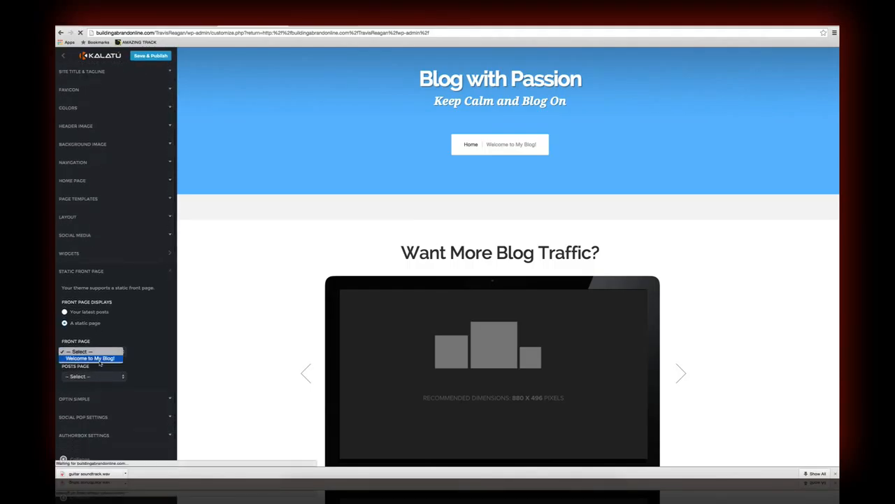
{"action": "left_click", "coordinate": [91, 359]}
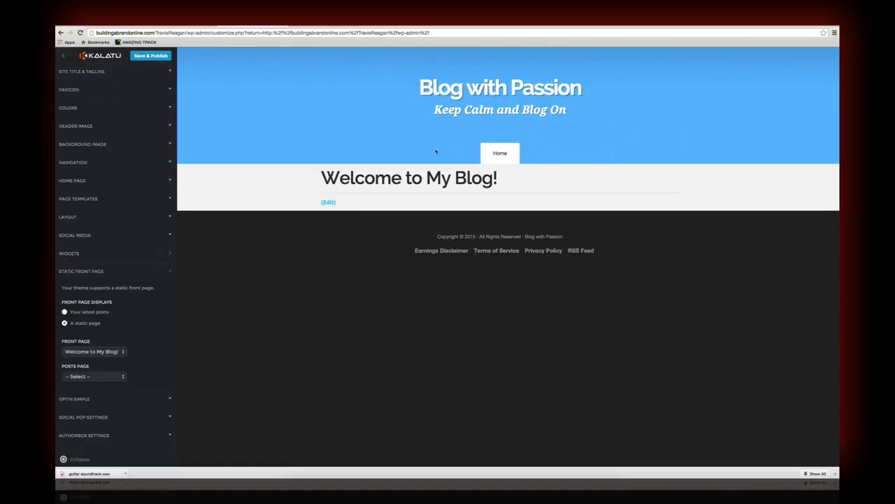
{"action": "left_click", "coordinate": [168, 274]}
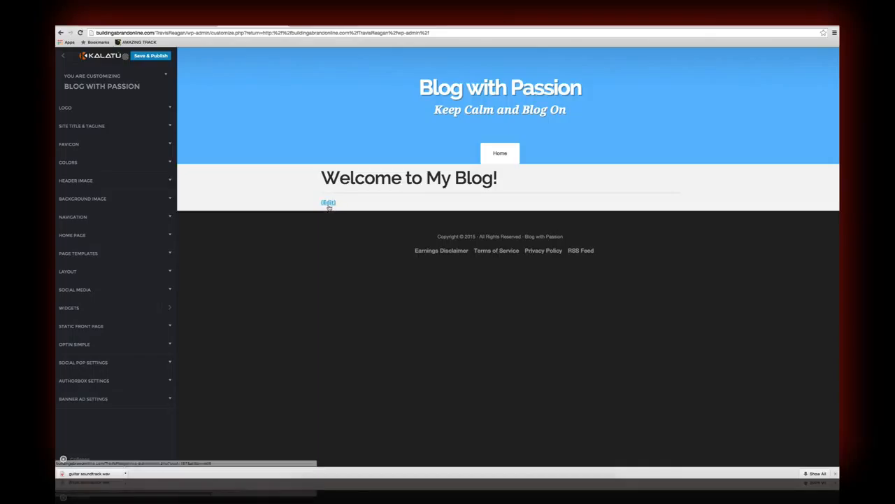
{"action": "left_click", "coordinate": [96, 384]}
{"action": "left_click", "coordinate": [108, 383]}
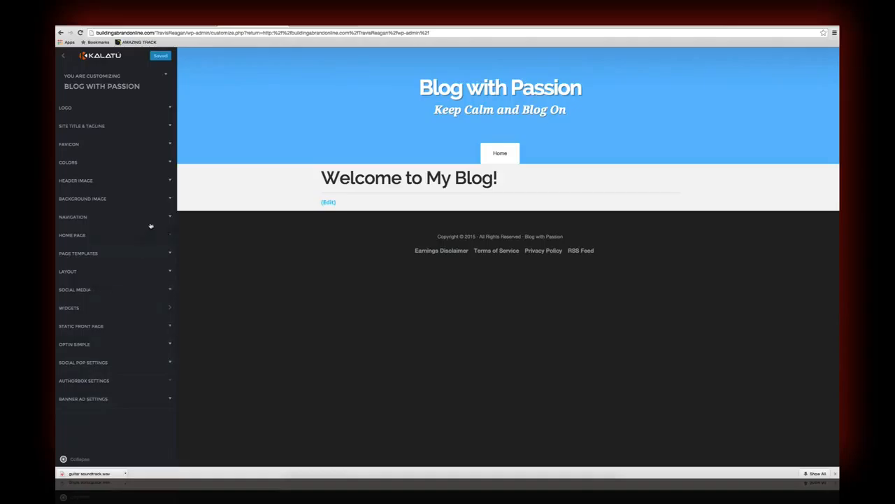
{"action": "left_click", "coordinate": [147, 368]}
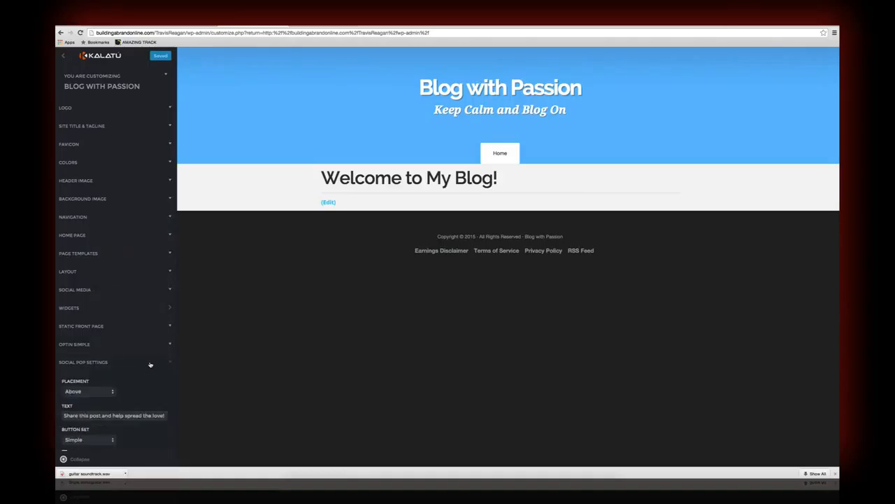
{"action": "left_click", "coordinate": [160, 330]}
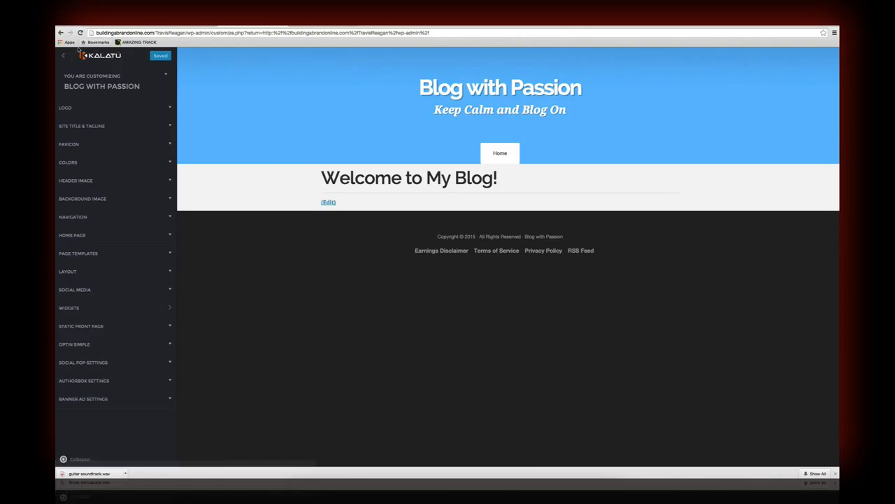
Leave the theme settings, open the "Welcome to My Blog!" page for editing and switch it to the Page Builder
{"action": "left_click", "coordinate": [328, 203]}
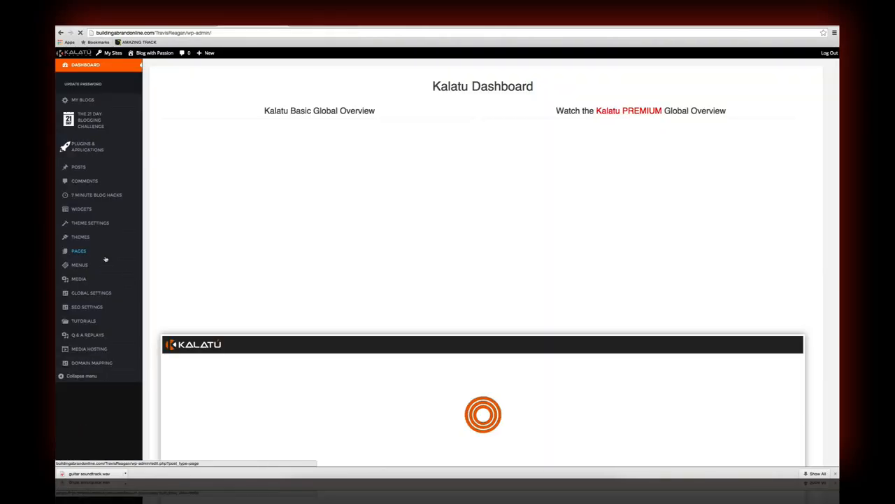
{"action": "mouse_move", "coordinate": [105, 256]}
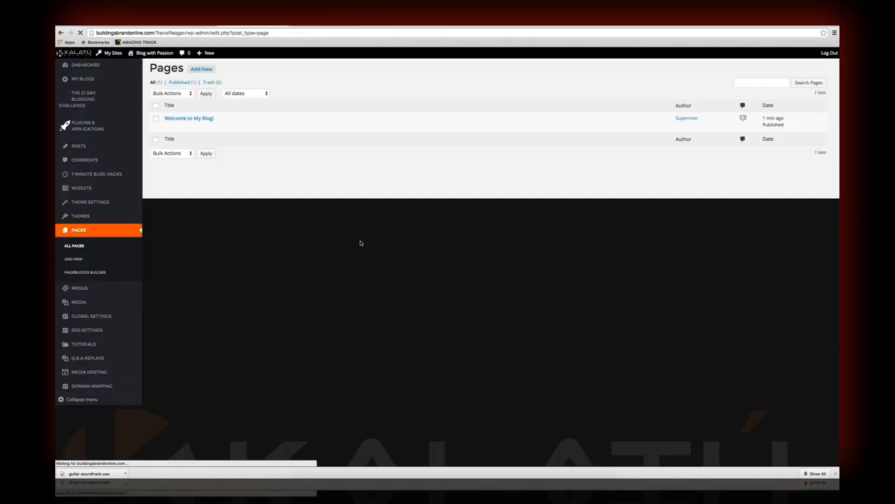
{"action": "left_click", "coordinate": [197, 119]}
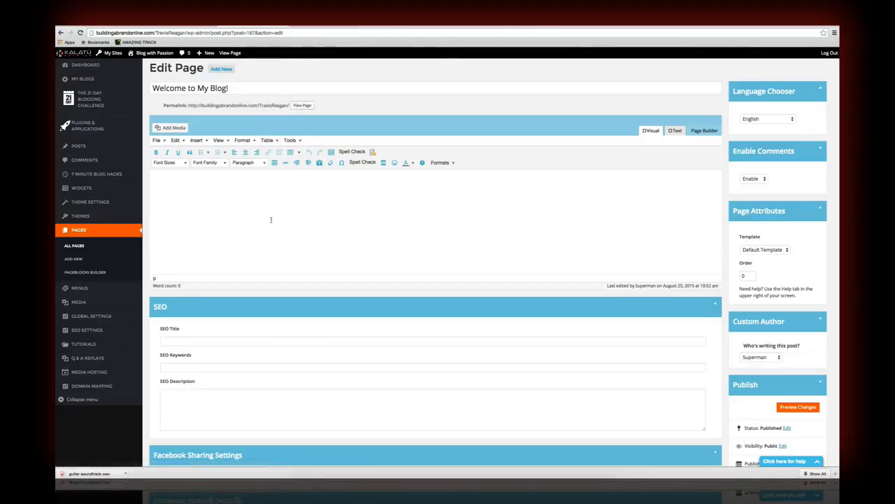
{"action": "left_click", "coordinate": [692, 131]}
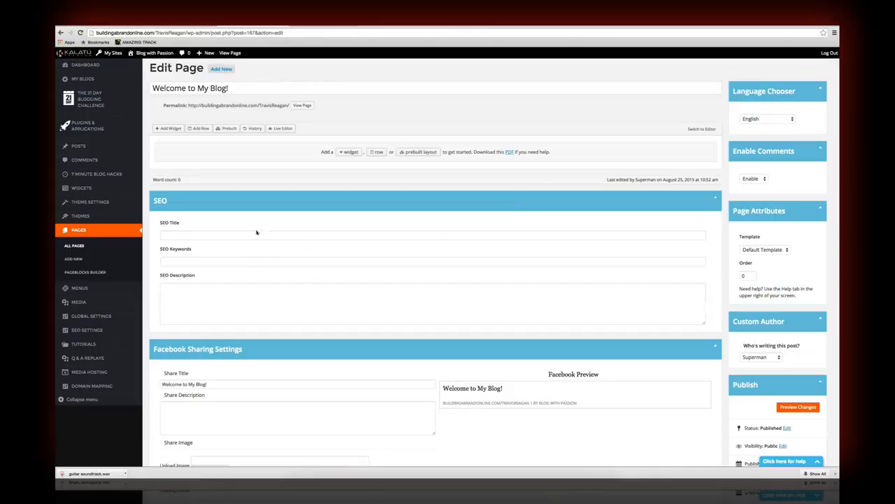
Insert a row with three even columns into the page layout
{"action": "left_click", "coordinate": [377, 152]}
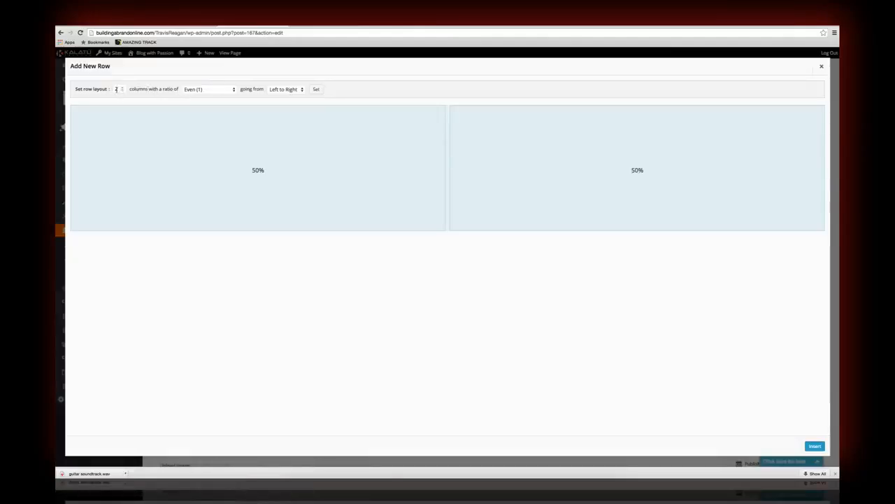
{"action": "left_click", "coordinate": [117, 90]}
{"action": "type", "text": "3"}
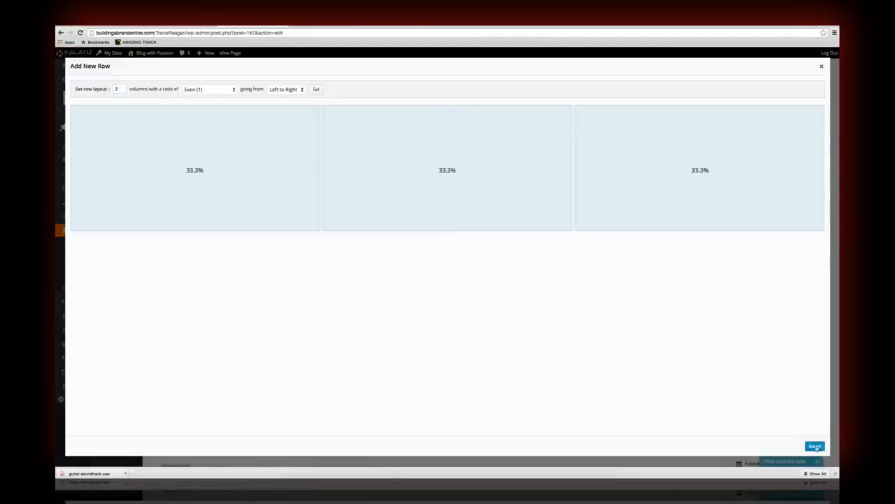
{"action": "left_click", "coordinate": [815, 445]}
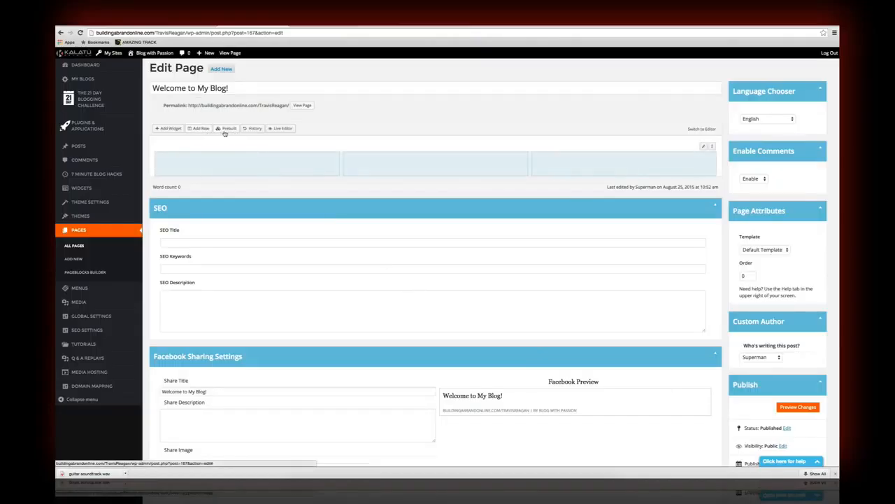
Insert a one-column row and move it above the three-column row
{"action": "left_click", "coordinate": [201, 129]}
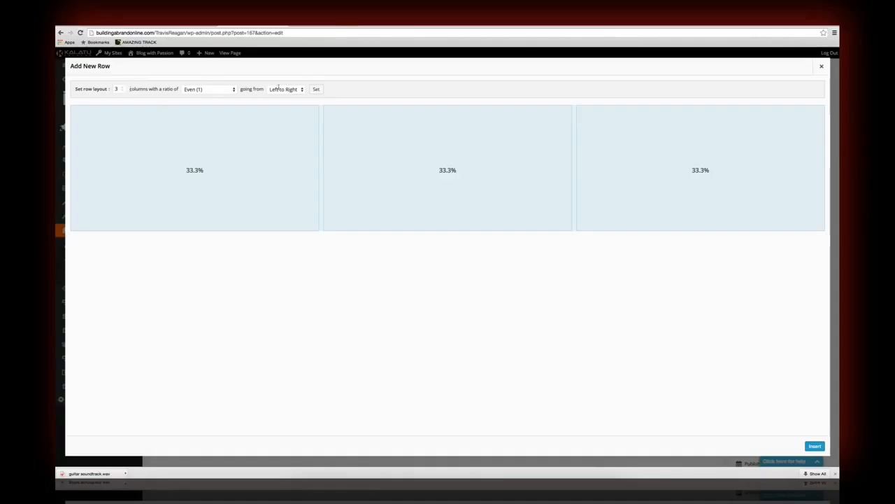
{"action": "left_click", "coordinate": [821, 68]}
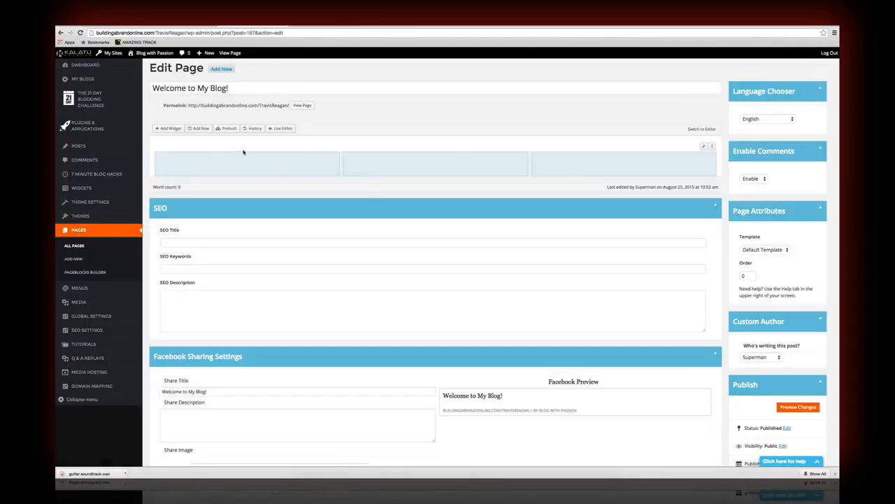
{"action": "left_click", "coordinate": [200, 130]}
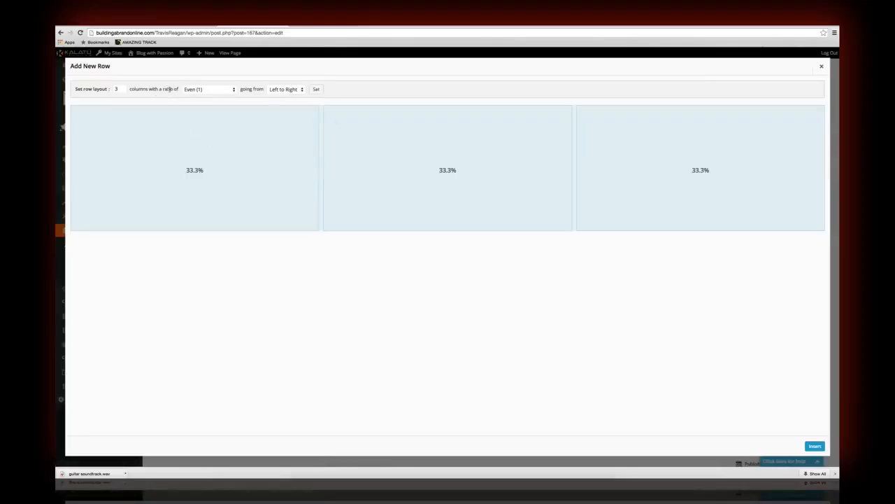
{"action": "left_click", "coordinate": [123, 91]}
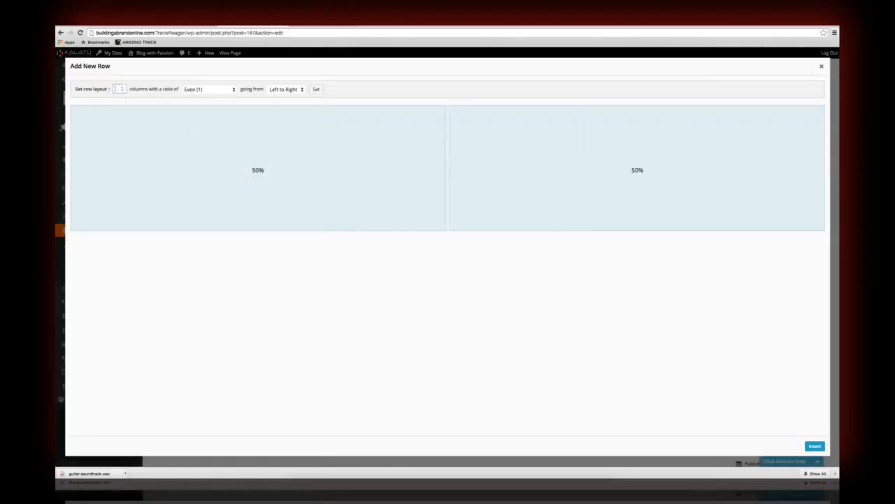
{"action": "type", "text": "1"}
{"action": "left_click", "coordinate": [817, 446]}
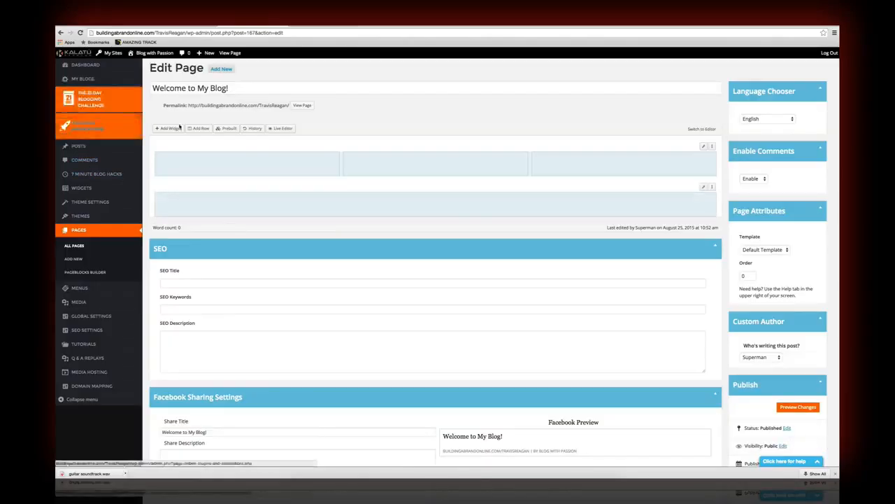
{"action": "left_click_drag", "start_coordinate": [712, 188], "coordinate": [392, 154]}
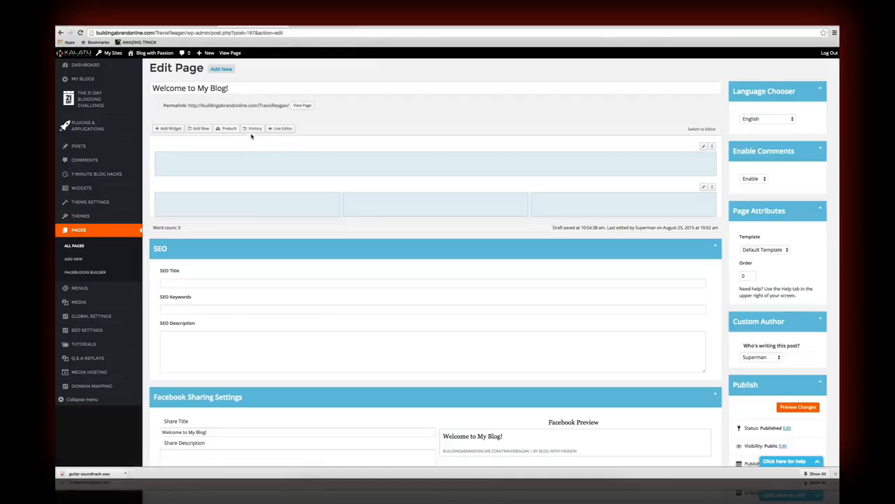
Insert a second one-column row and keep it below the three-column row
{"action": "left_click", "coordinate": [201, 128]}
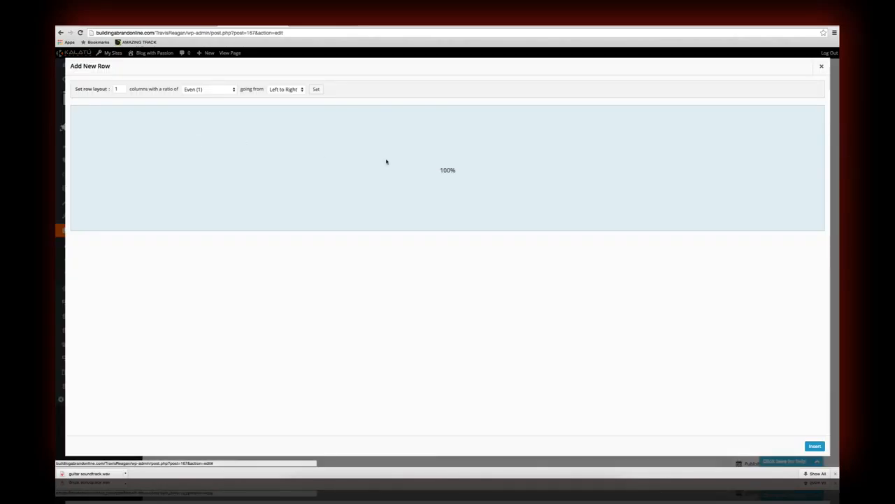
{"action": "left_click", "coordinate": [814, 446]}
{"action": "left_click_drag", "start_coordinate": [703, 227], "coordinate": [609, 169]}
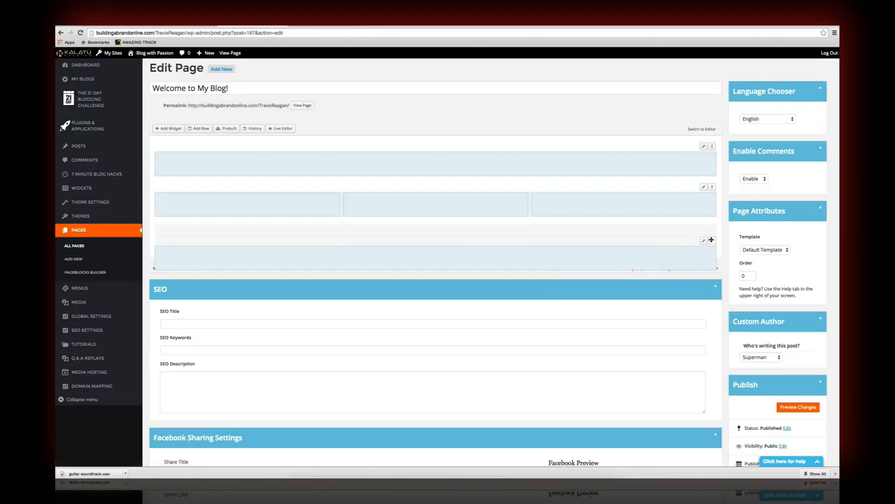
Try out a Layout Builder widget in the lower one-column row and delete it
{"action": "left_click", "coordinate": [170, 128]}
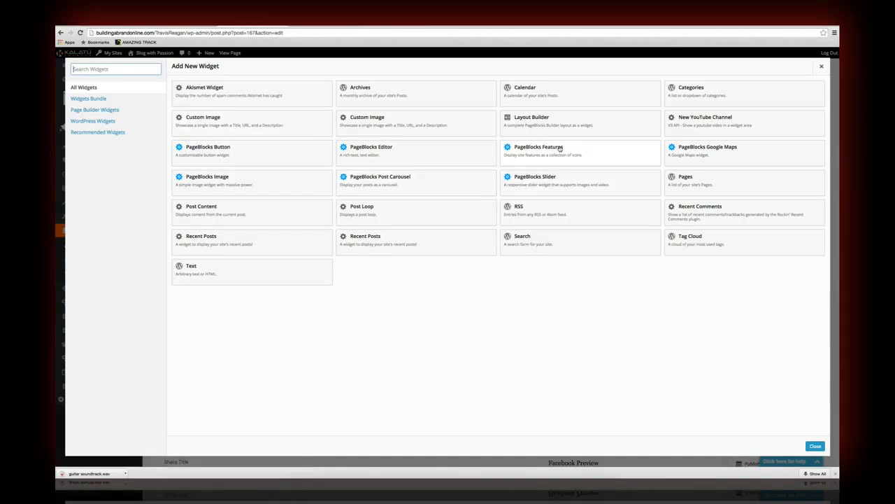
{"action": "left_click", "coordinate": [549, 124]}
{"action": "left_click", "coordinate": [669, 242]}
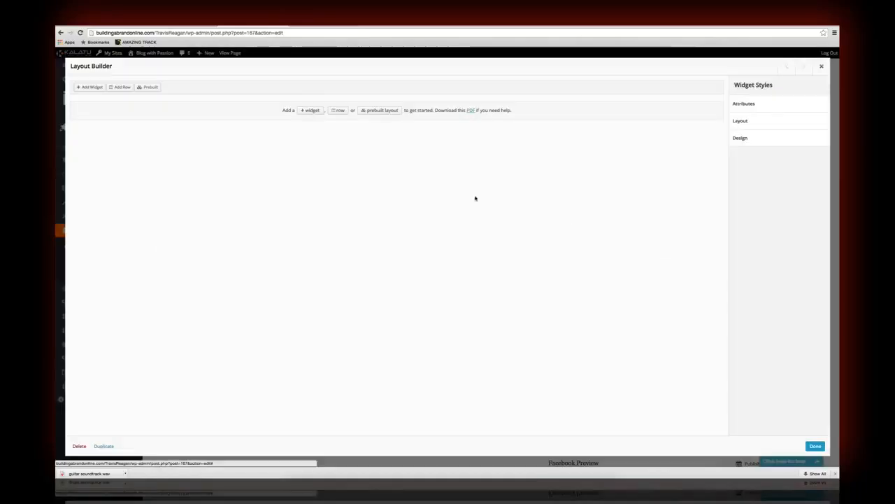
{"action": "left_click", "coordinate": [337, 112]}
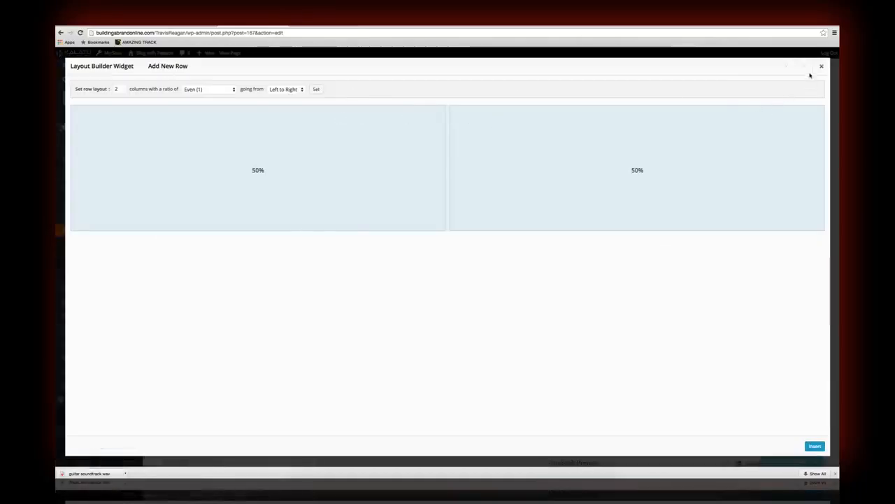
{"action": "left_click", "coordinate": [822, 66]}
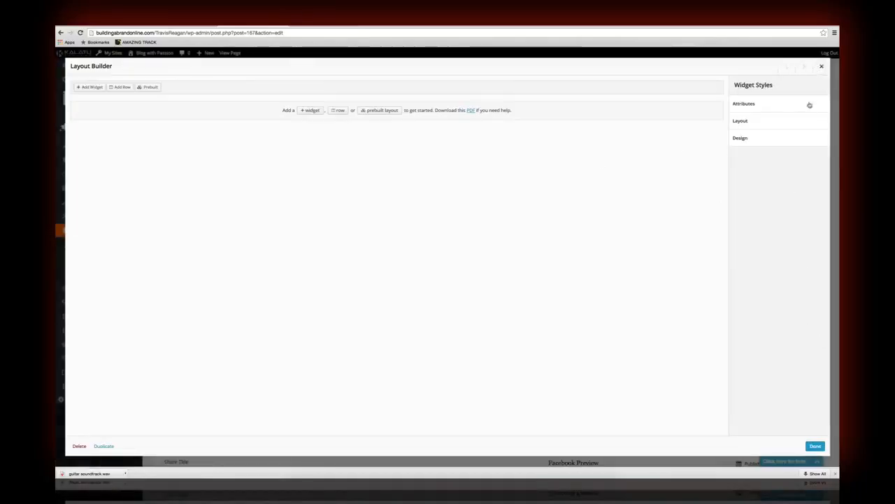
{"action": "left_click", "coordinate": [821, 66]}
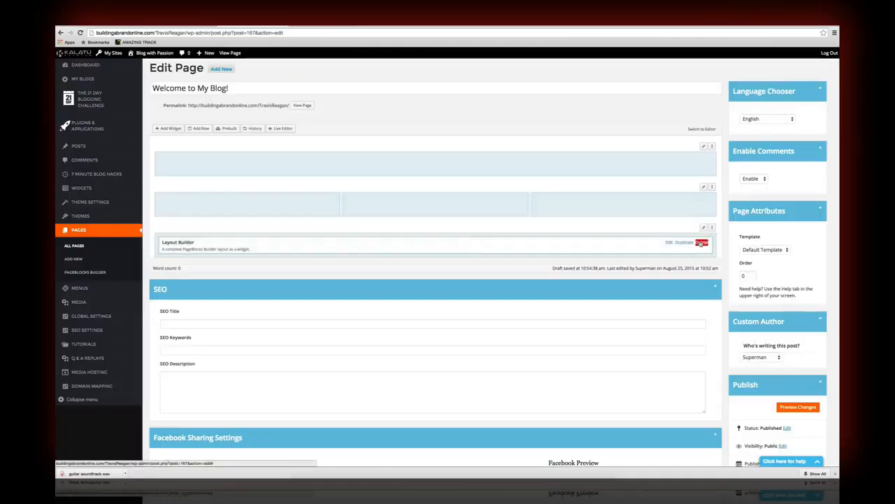
{"action": "left_click", "coordinate": [701, 243]}
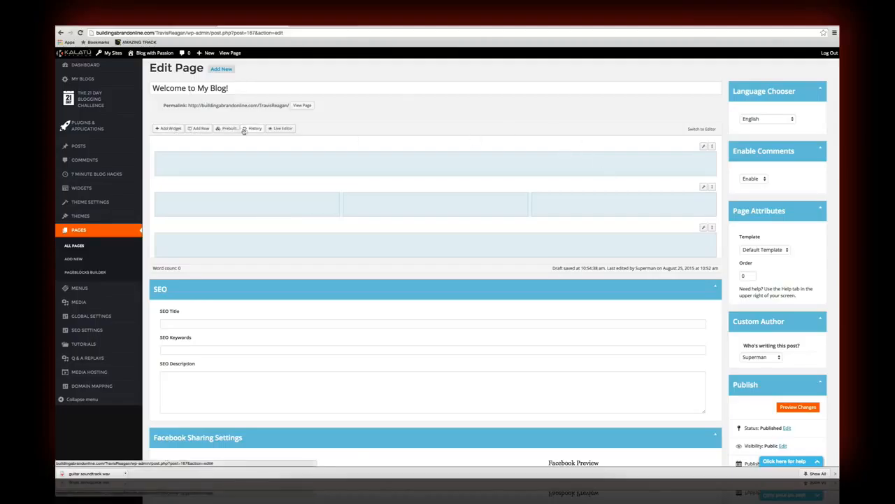
Add two more rows of three even columns below the second one-column row
{"action": "left_click", "coordinate": [196, 130]}
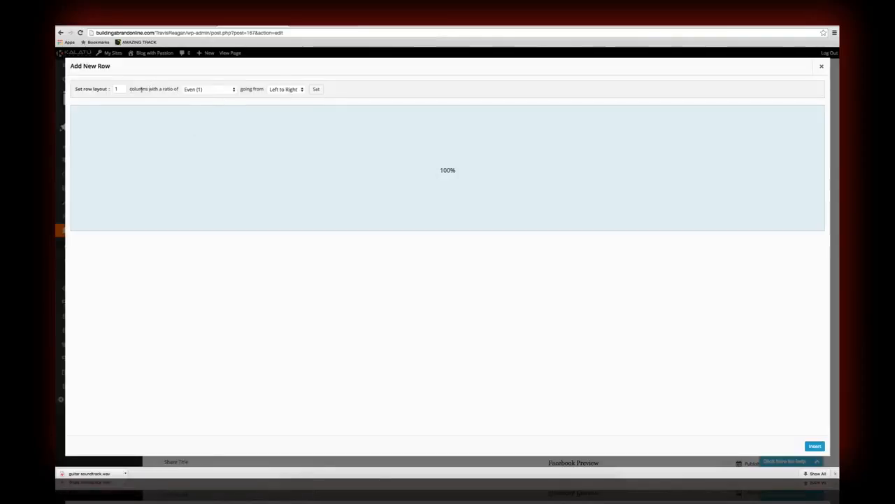
{"action": "double_click", "coordinate": [116, 90]}
{"action": "type", "text": "3"}
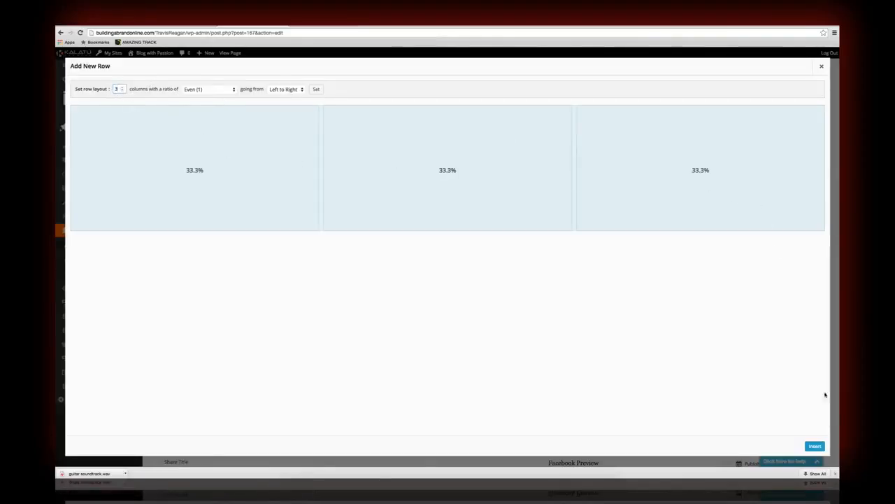
{"action": "left_click", "coordinate": [815, 445]}
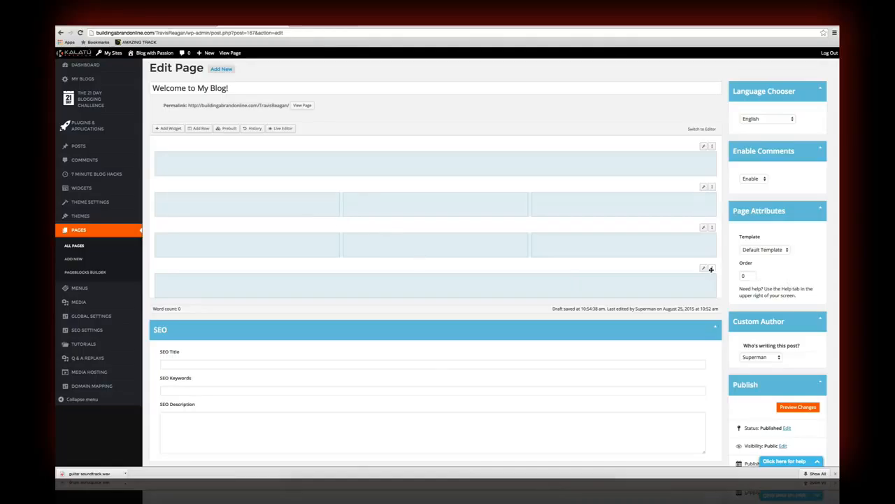
{"action": "left_click", "coordinate": [711, 226]}
{"action": "left_click", "coordinate": [695, 247]}
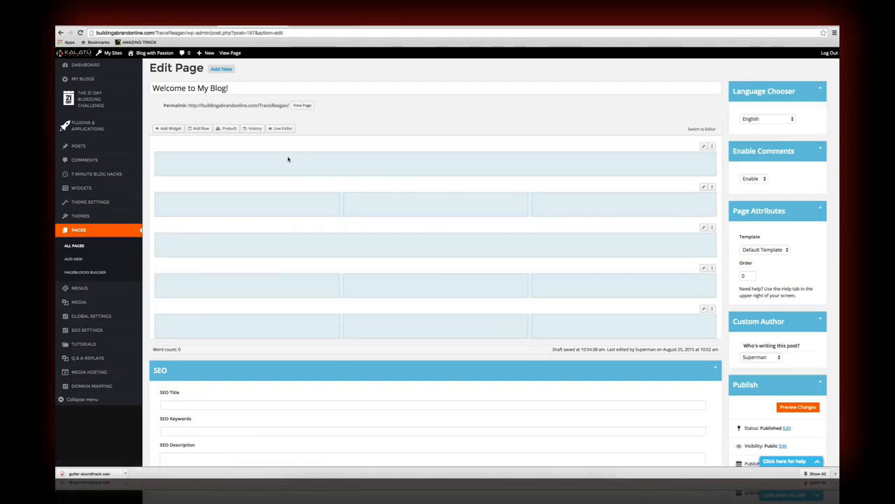
Add a PageBlocks Editor widget to the page and move it into the first one-column row
{"action": "left_click", "coordinate": [171, 130]}
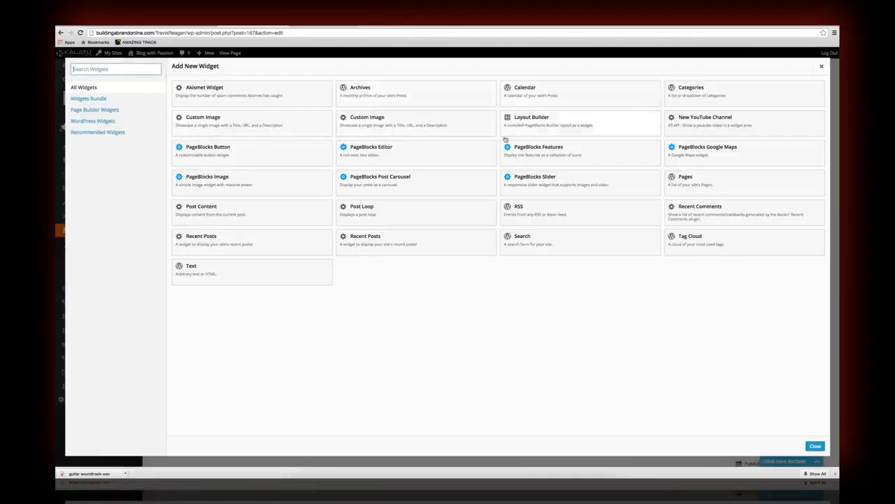
{"action": "left_click", "coordinate": [412, 161]}
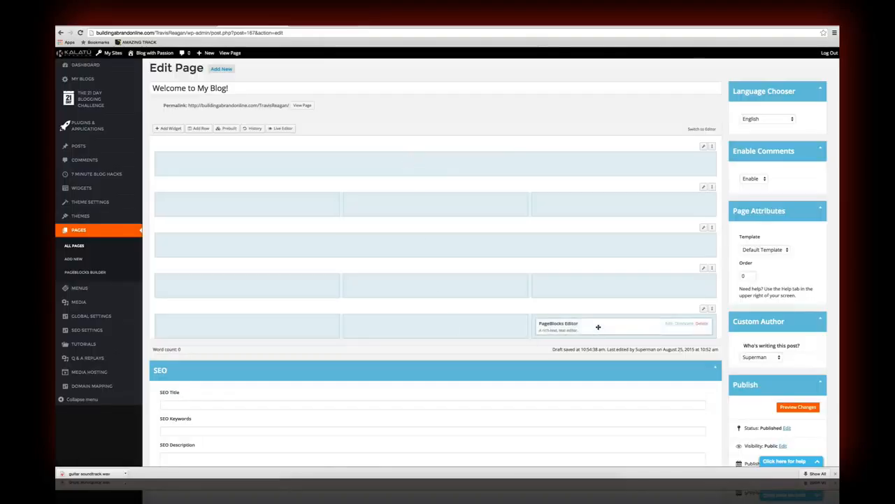
{"action": "left_click_drag", "start_coordinate": [597, 326], "coordinate": [483, 164]}
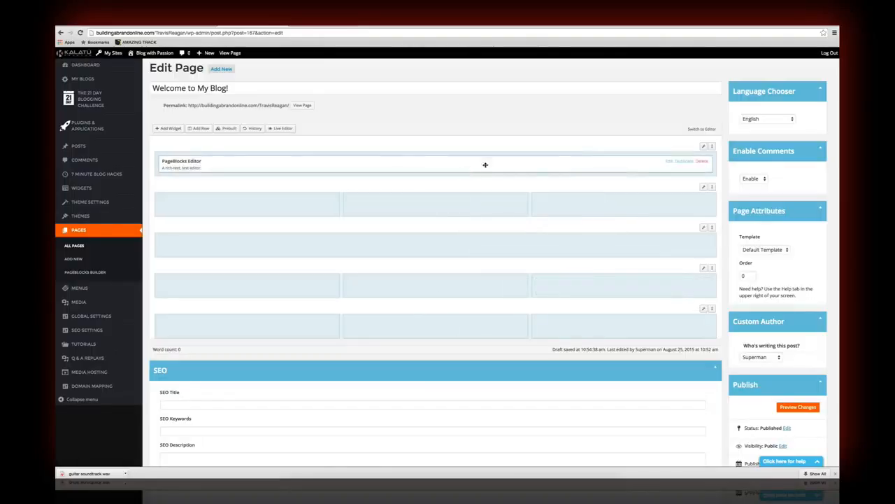
Enter the centred, italic Heading 1 text "Choose your Adventure..." in the PageBlocks Editor widget
{"action": "left_click", "coordinate": [670, 161]}
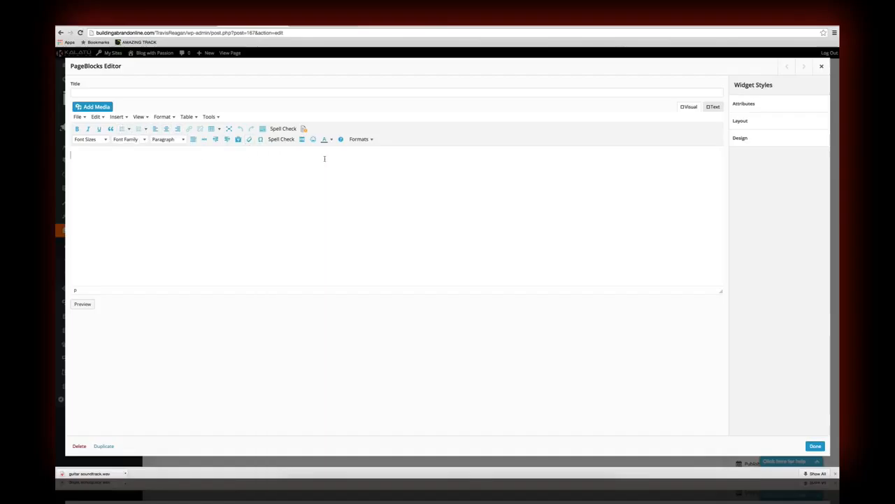
{"action": "left_click", "coordinate": [168, 132]}
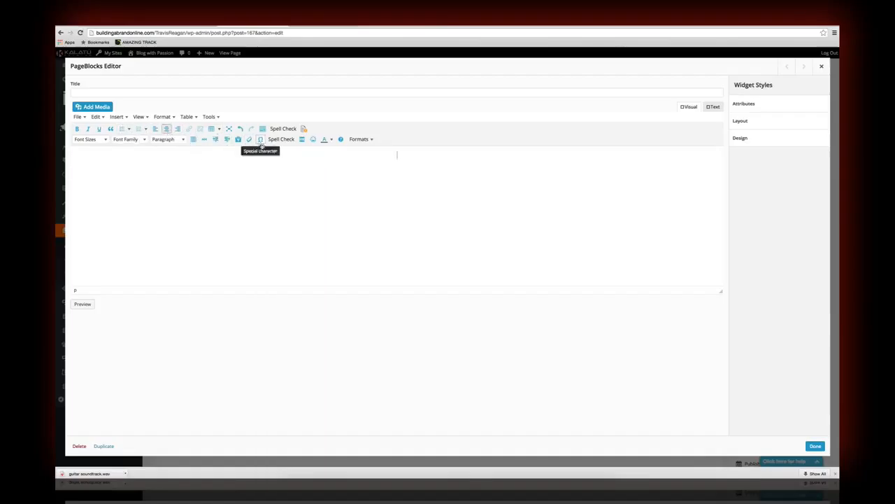
{"action": "left_click", "coordinate": [164, 139]}
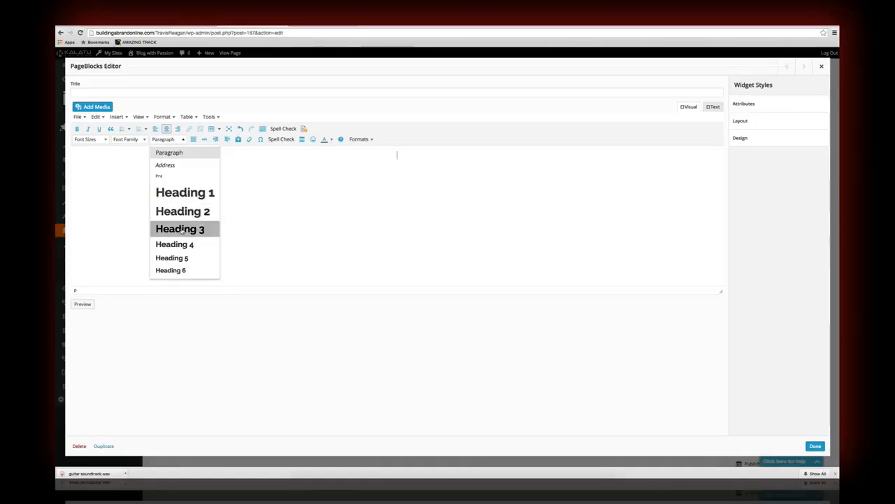
{"action": "left_click", "coordinate": [180, 193]}
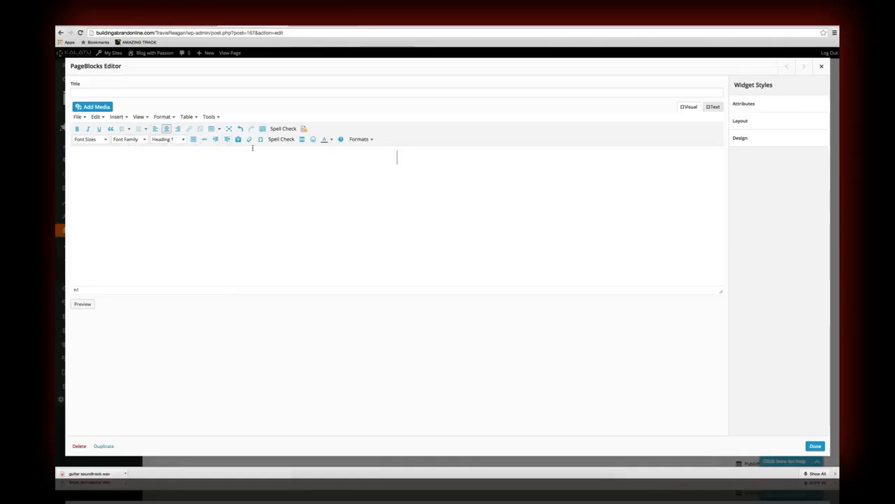
{"action": "key", "text": "ctrl+i"}
{"action": "type", "text": "Choose"}
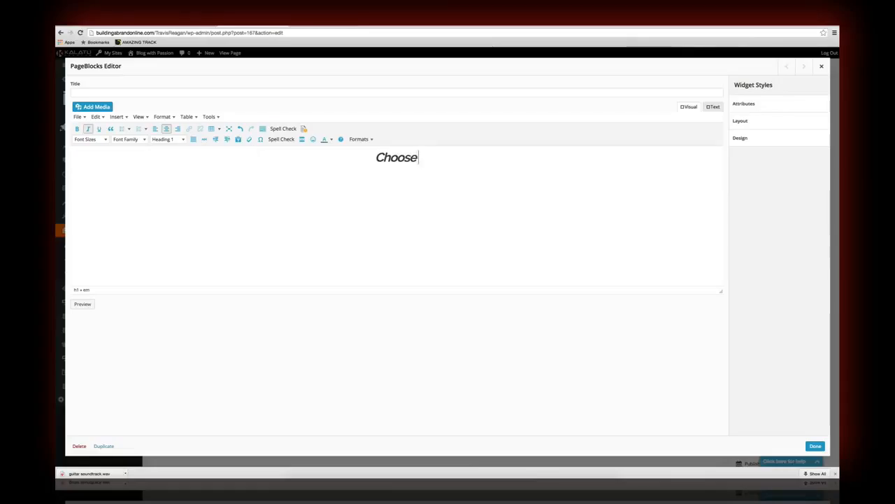
{"action": "type", "text": " your Adven"}
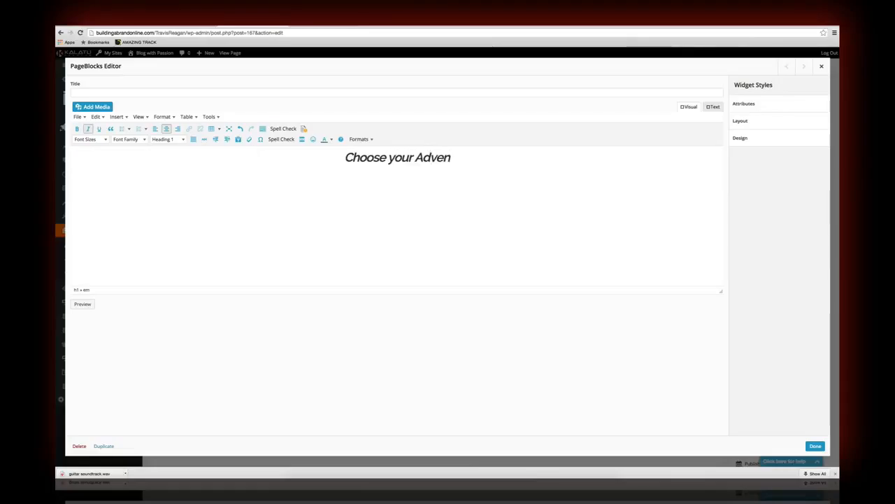
{"action": "type", "text": "ture..."}
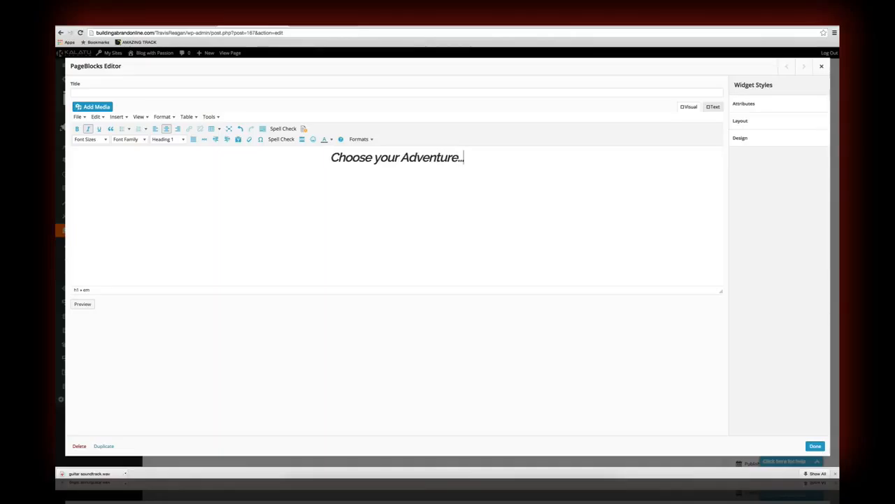
Finish editing the "Choose your Adventure..." heading and return to the page layout
{"action": "left_click_drag", "start_coordinate": [488, 172], "coordinate": [319, 160]}
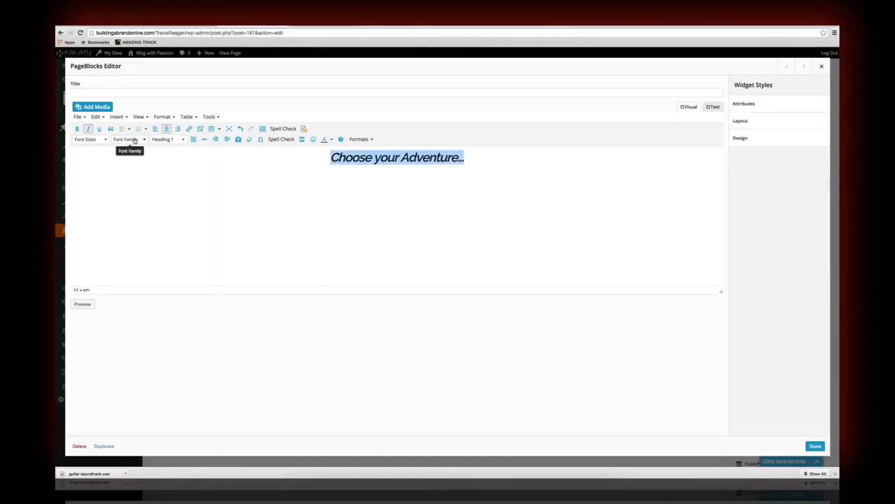
{"action": "left_click", "coordinate": [403, 157]}
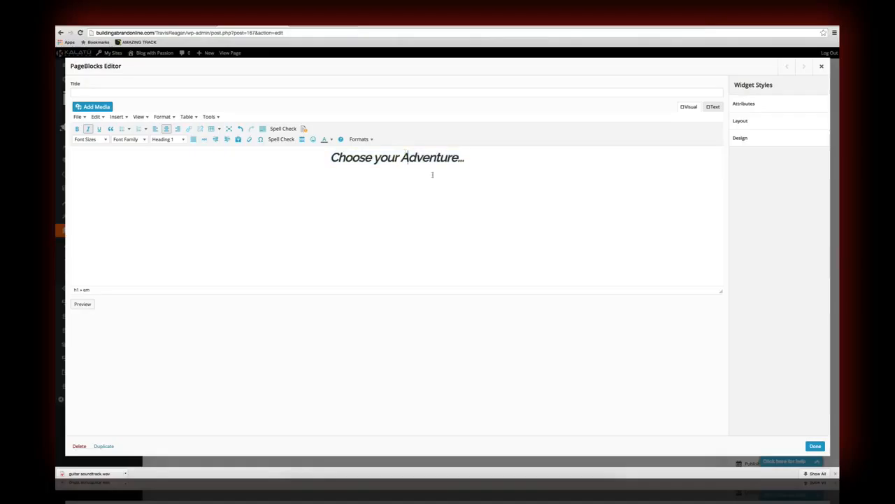
{"action": "left_click", "coordinate": [815, 446]}
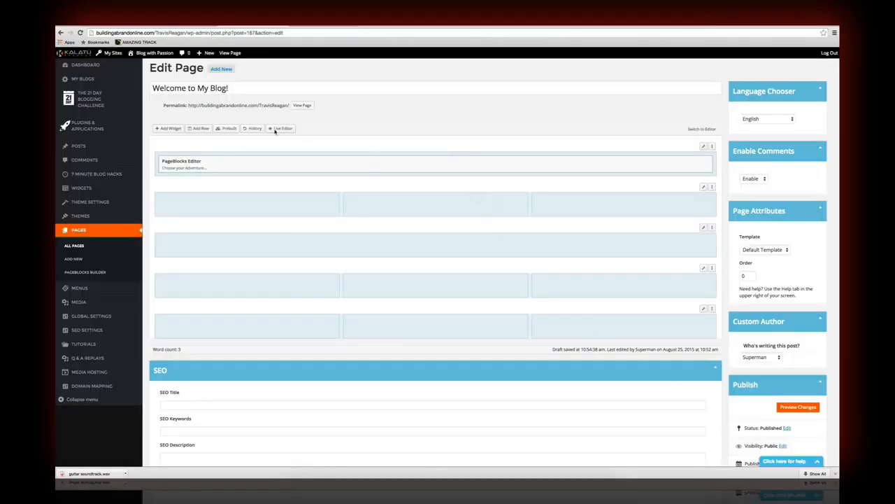
Preview the page changes and check how the "Choose your Adventure..." heading is placed
{"action": "scroll", "coordinate": [740, 240], "scroll_direction": "down", "scroll_amount": 3}
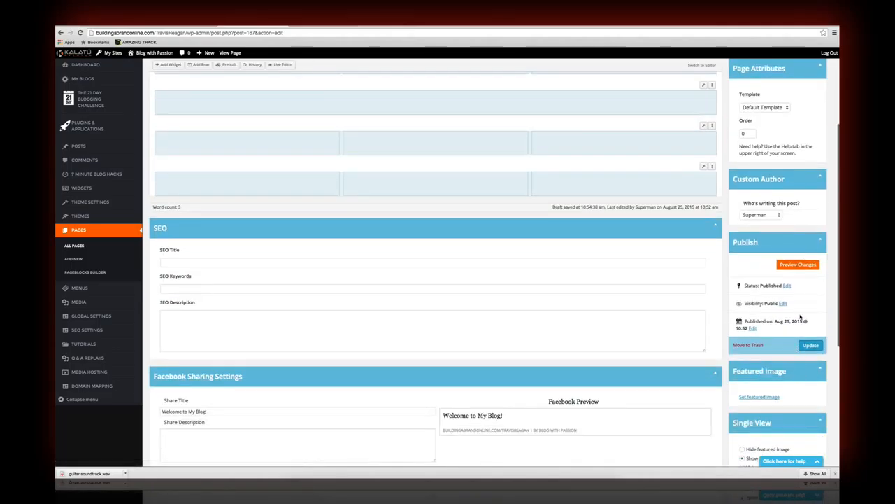
{"action": "scroll", "coordinate": [793, 284], "scroll_direction": "up", "scroll_amount": 1}
{"action": "scroll", "coordinate": [792, 284], "scroll_direction": "up", "scroll_amount": 1}
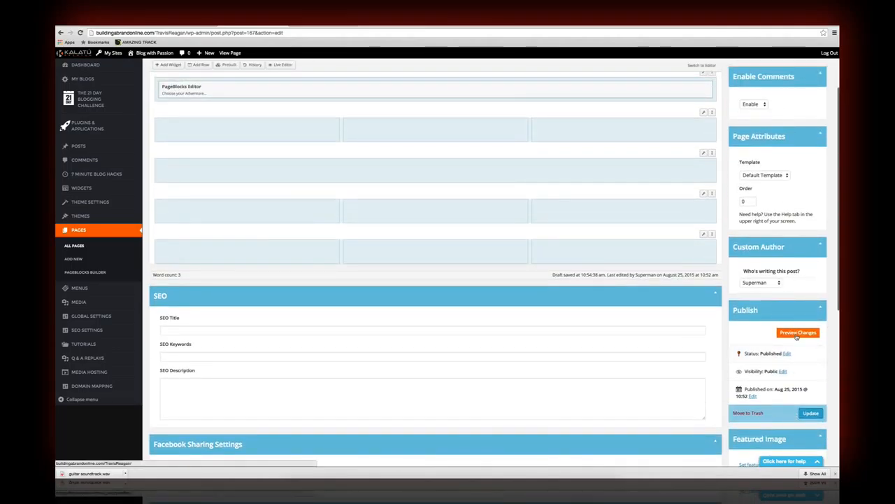
{"action": "left_click", "coordinate": [797, 334]}
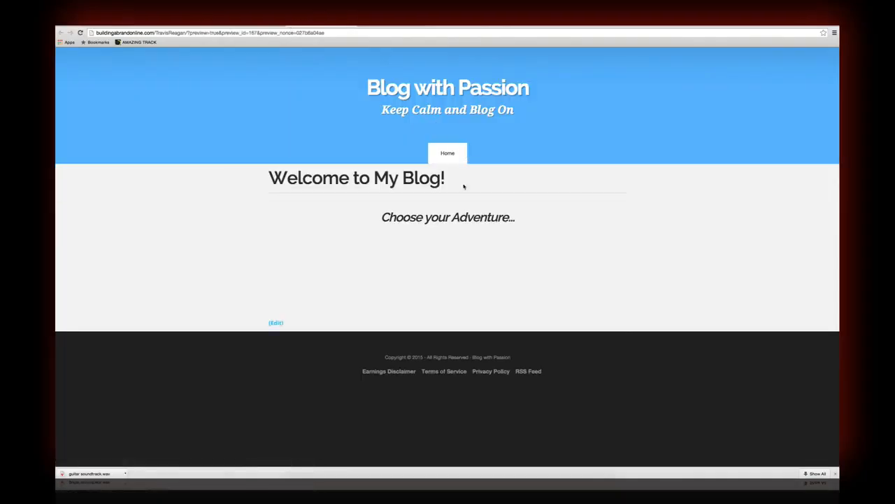
{"action": "left_click_drag", "start_coordinate": [403, 218], "coordinate": [518, 218]}
{"action": "left_click_drag", "start_coordinate": [370, 222], "coordinate": [540, 223]}
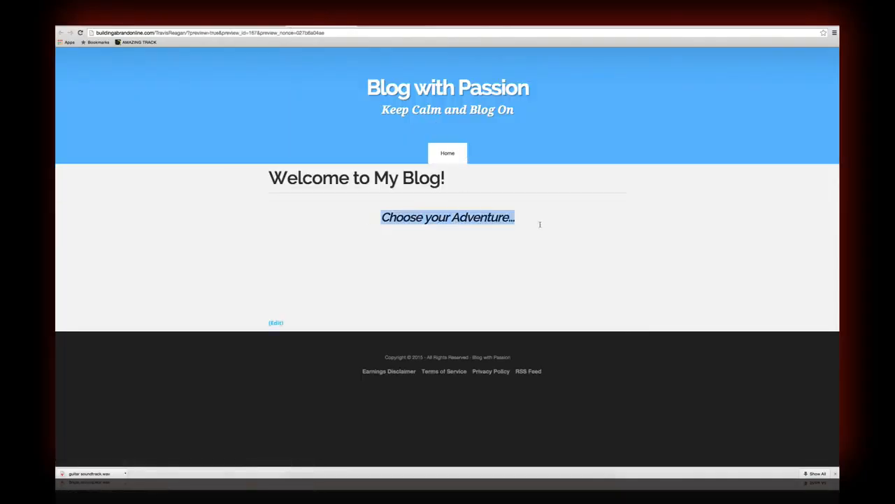
{"action": "left_click", "coordinate": [318, 212]}
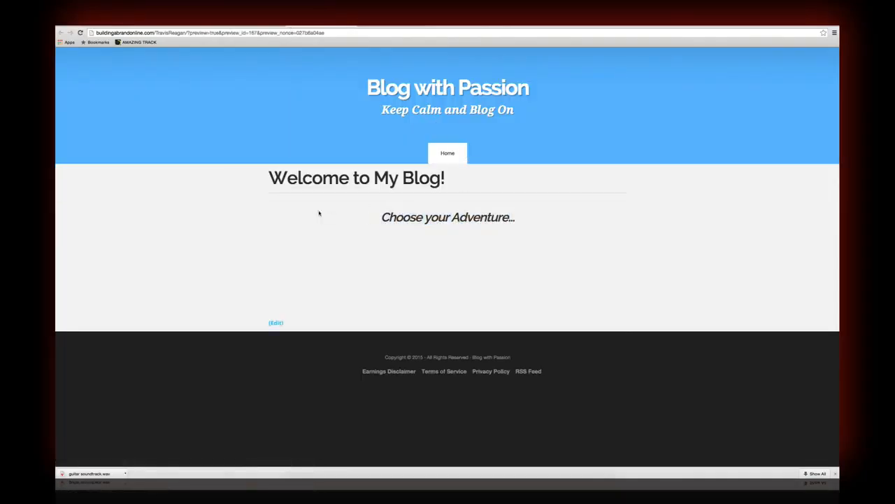
Left-align the "Choose your Adventure..." heading in the PageBlocks Editor widget, preview the page and return to the page layout
{"action": "left_click", "coordinate": [258, 27]}
{"action": "left_click", "coordinate": [672, 89]}
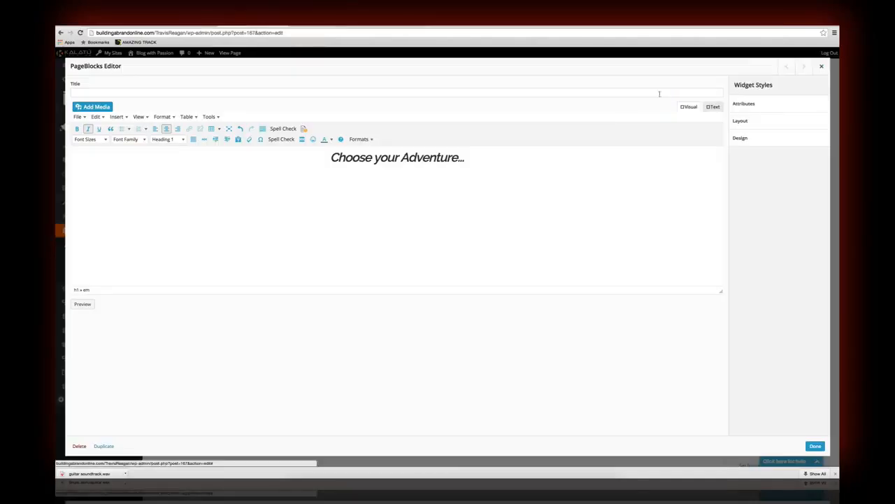
{"action": "triple_click", "coordinate": [397, 168]}
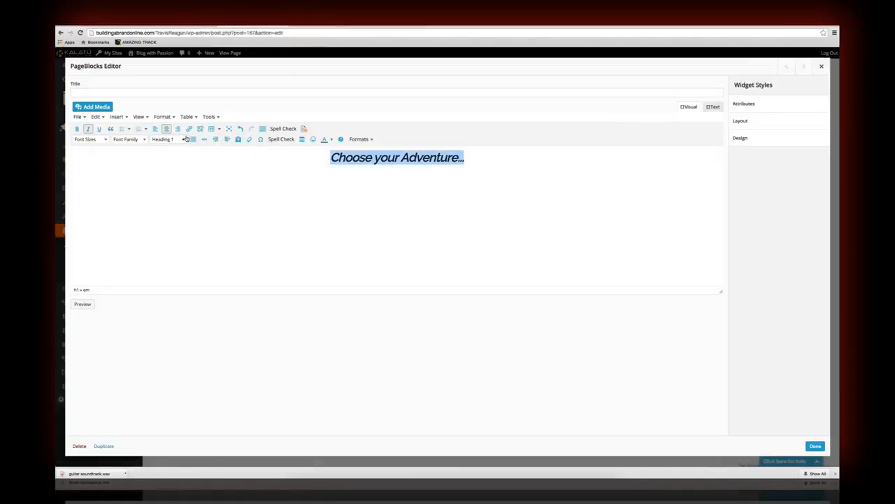
{"action": "left_click", "coordinate": [155, 128]}
{"action": "left_click", "coordinate": [815, 446]}
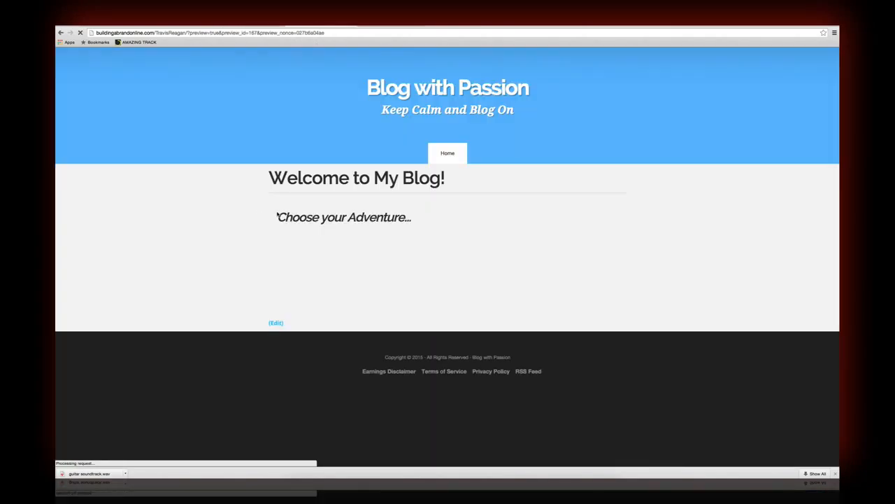
{"action": "left_click", "coordinate": [314, 22]}
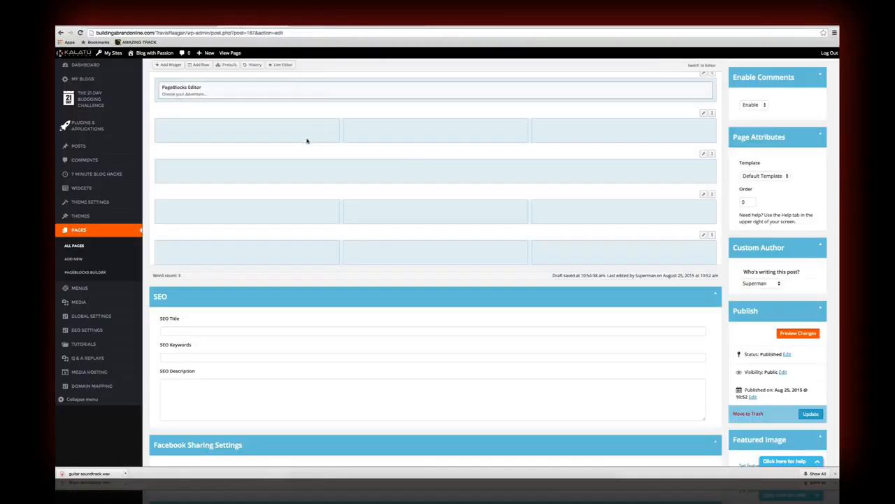
Centre the "Choose your Adventure..." heading again in the PageBlocks Editor widget and keep the change
{"action": "left_click_drag", "start_coordinate": [321, 88], "coordinate": [428, 219]}
{"action": "left_click_drag", "start_coordinate": [332, 182], "coordinate": [432, 82]}
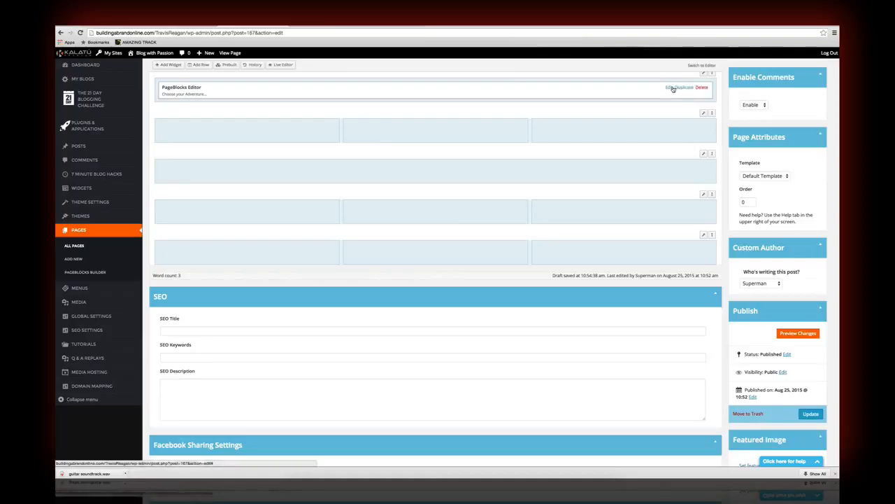
{"action": "left_click", "coordinate": [670, 87]}
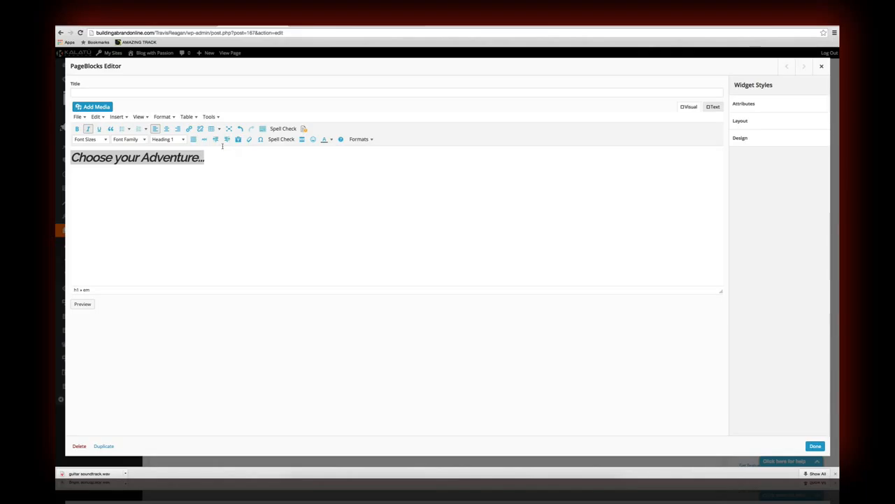
{"action": "left_click", "coordinate": [166, 129]}
{"action": "left_click", "coordinate": [815, 446]}
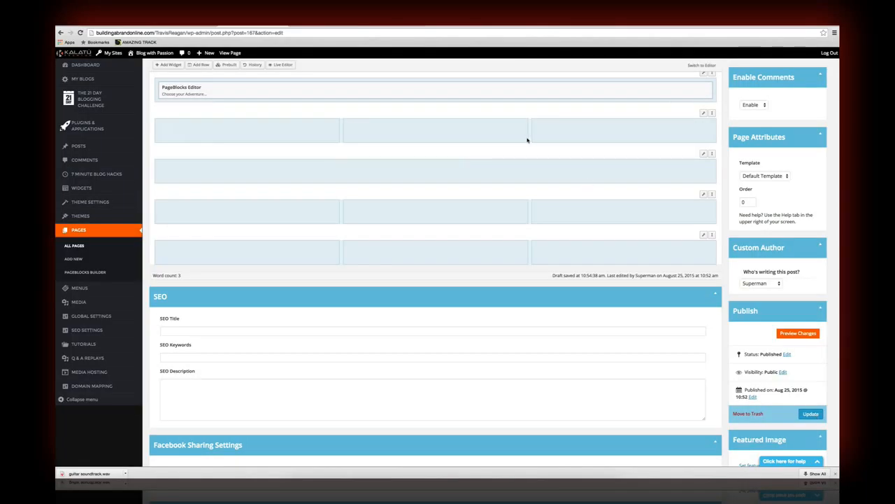
Add a PageBlocks Image widget and move it into the first column of the upper three-column row
{"action": "scroll", "coordinate": [370, 123], "scroll_direction": "up", "scroll_amount": 2}
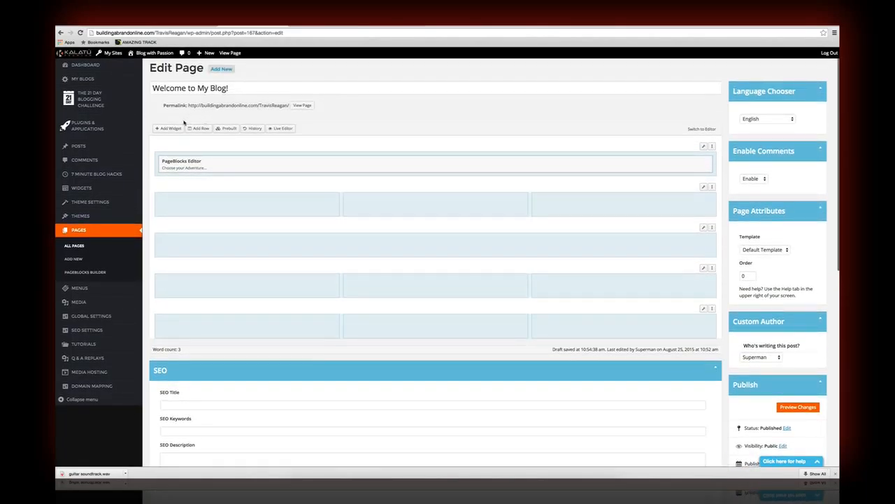
{"action": "left_click", "coordinate": [168, 129]}
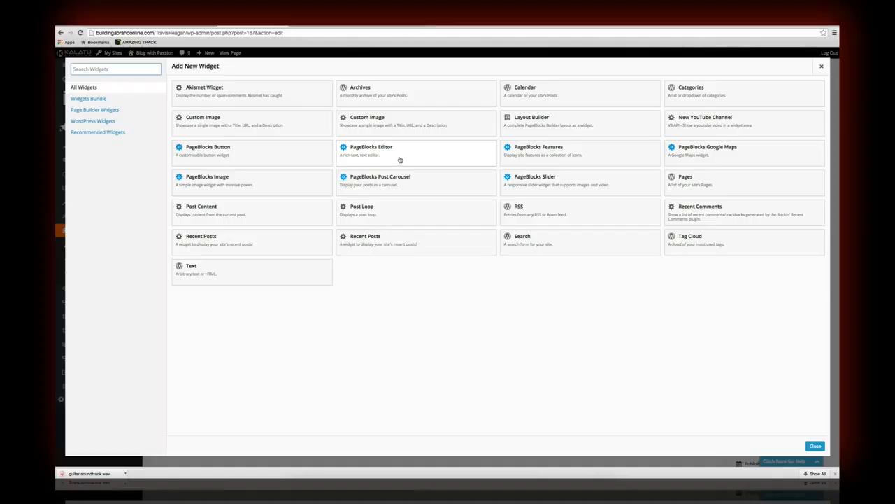
{"action": "left_click", "coordinate": [278, 183]}
{"action": "left_click_drag", "start_coordinate": [580, 326], "coordinate": [259, 203]}
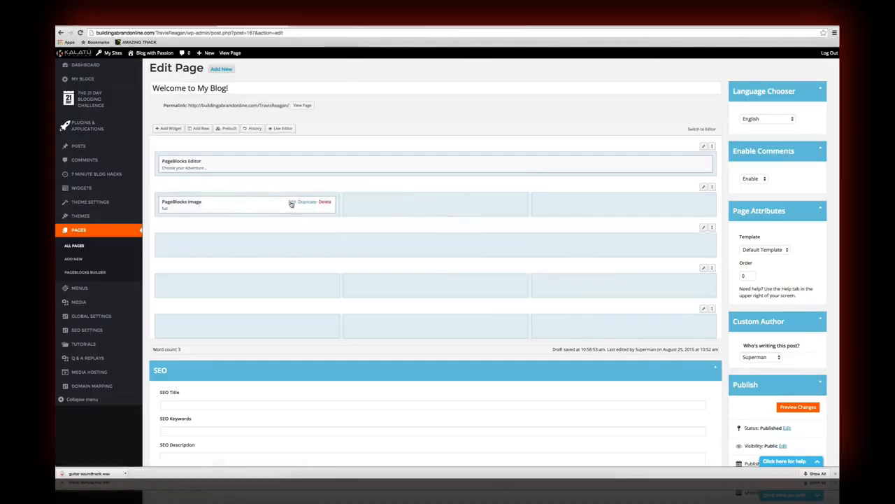
Set the PageBlocks Image widget's link to open in a new window and close its settings
{"action": "left_click", "coordinate": [290, 204]}
{"action": "left_click", "coordinate": [121, 138]}
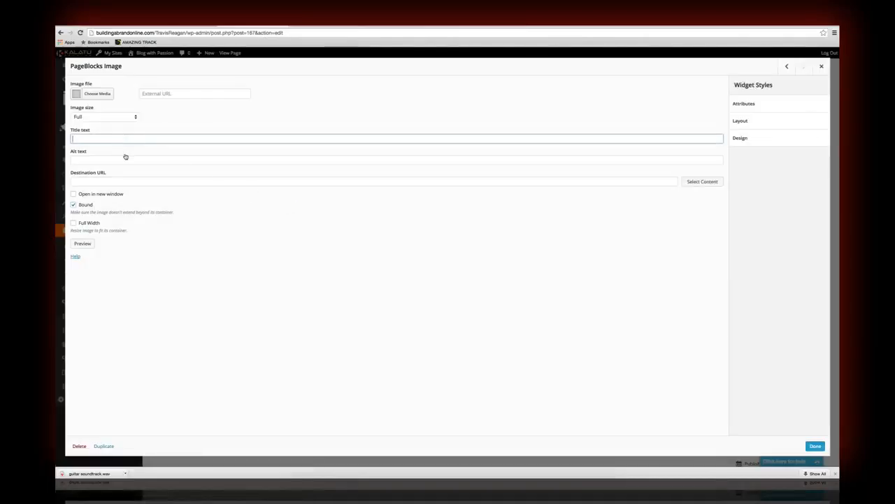
{"action": "left_click", "coordinate": [126, 159]}
{"action": "left_click", "coordinate": [125, 181]}
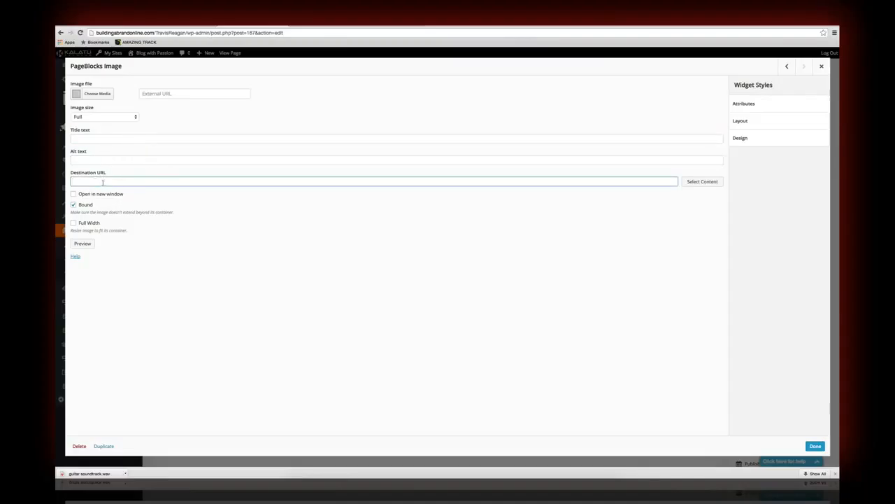
{"action": "left_click", "coordinate": [79, 194]}
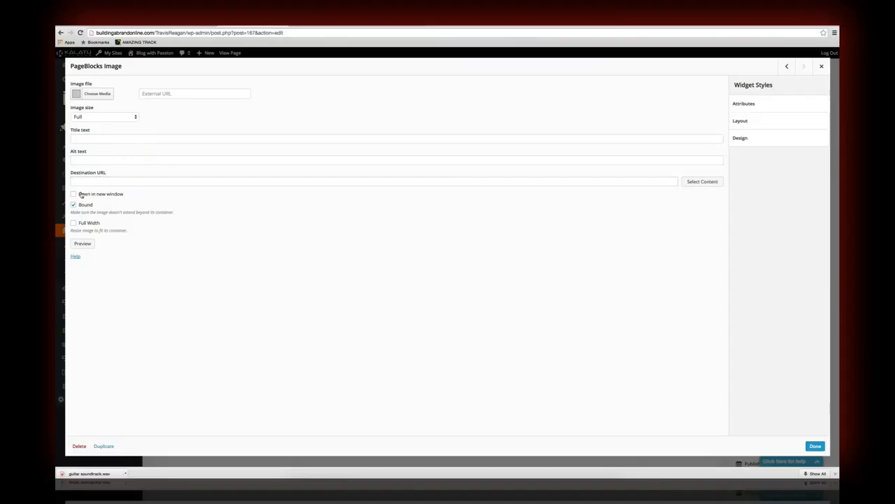
{"action": "left_click", "coordinate": [98, 156]}
{"action": "left_click", "coordinate": [103, 138]}
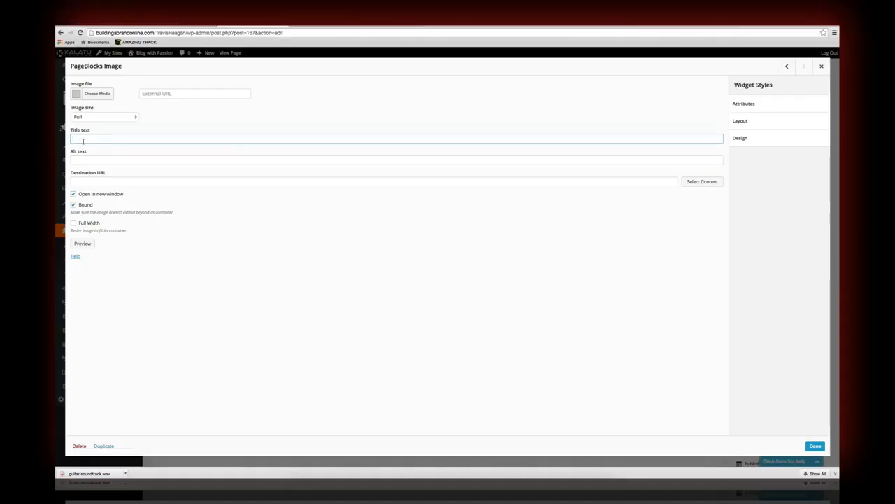
{"action": "left_click", "coordinate": [821, 66]}
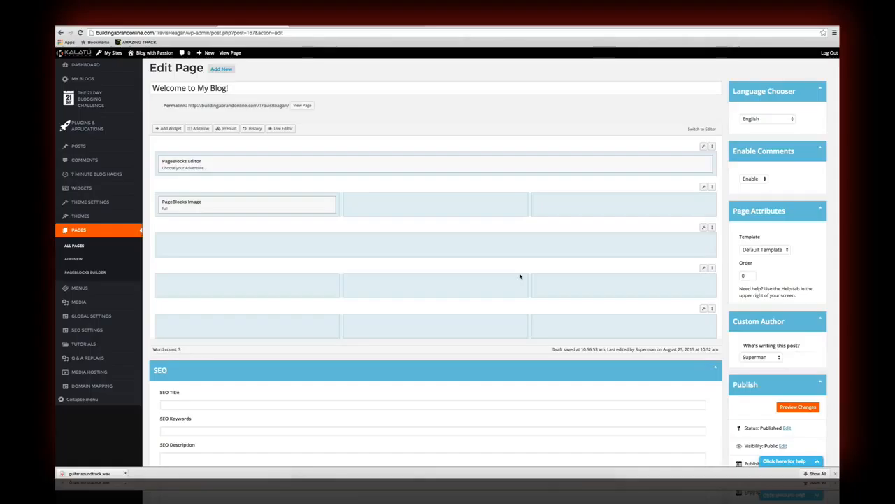
{"action": "left_click", "coordinate": [291, 202]}
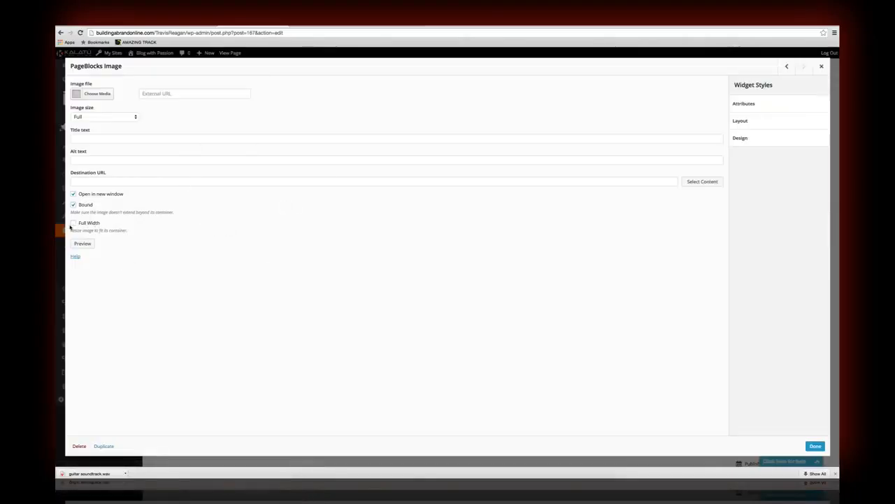
{"action": "left_click", "coordinate": [823, 67]}
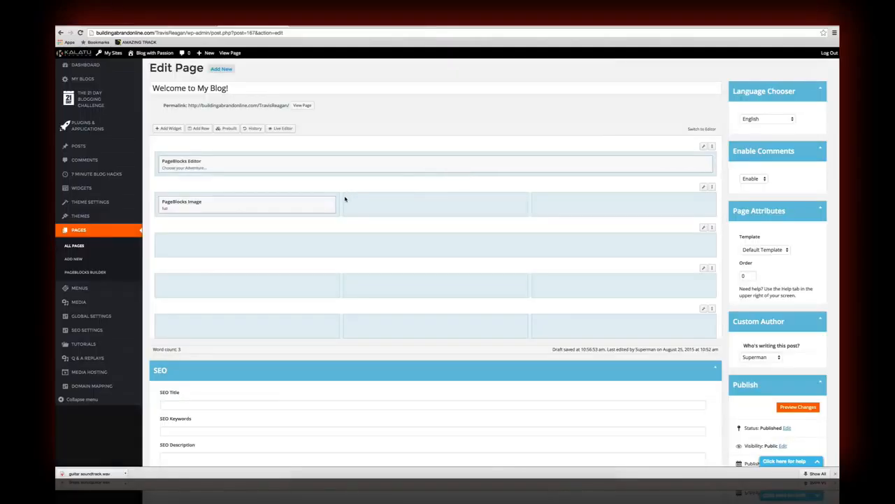
{"action": "mouse_move", "coordinate": [307, 204]}
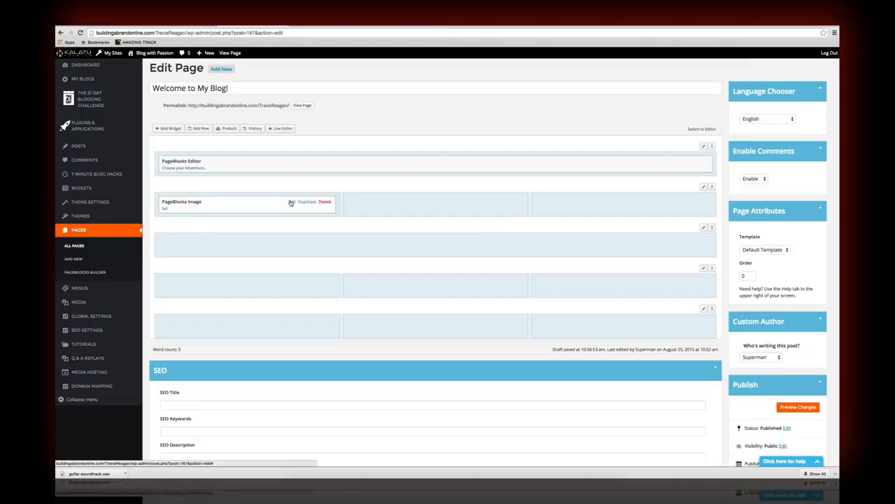
Set the PageBlocks Image widget's image file to Awesome-2.gif from the media library
{"action": "mouse_move", "coordinate": [248, 166]}
{"action": "left_click", "coordinate": [294, 203]}
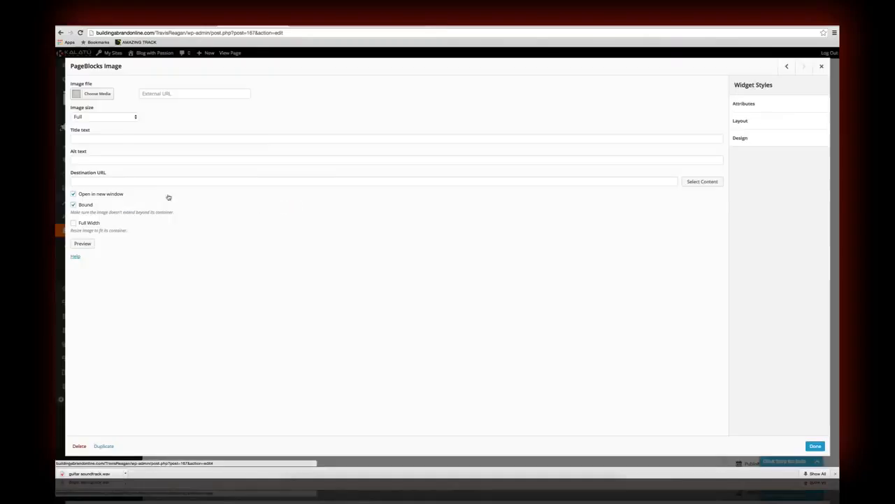
{"action": "left_click", "coordinate": [99, 95]}
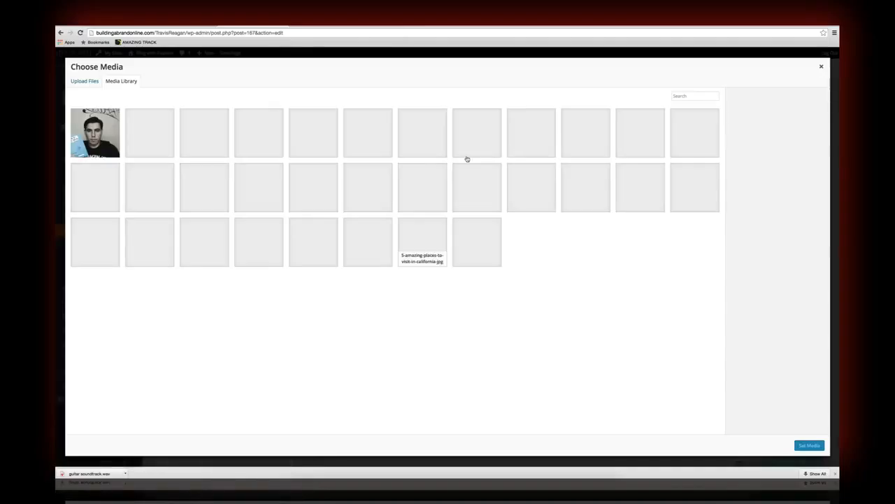
{"action": "left_click", "coordinate": [111, 135]}
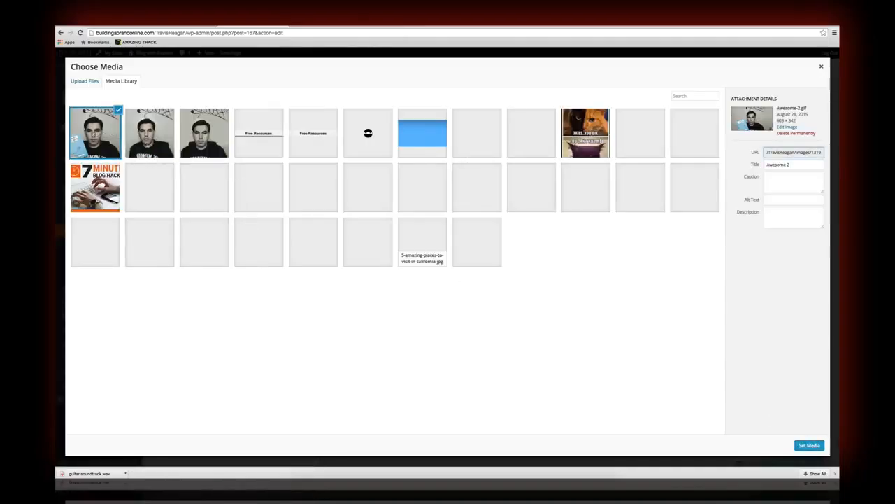
{"action": "left_click", "coordinate": [810, 445]}
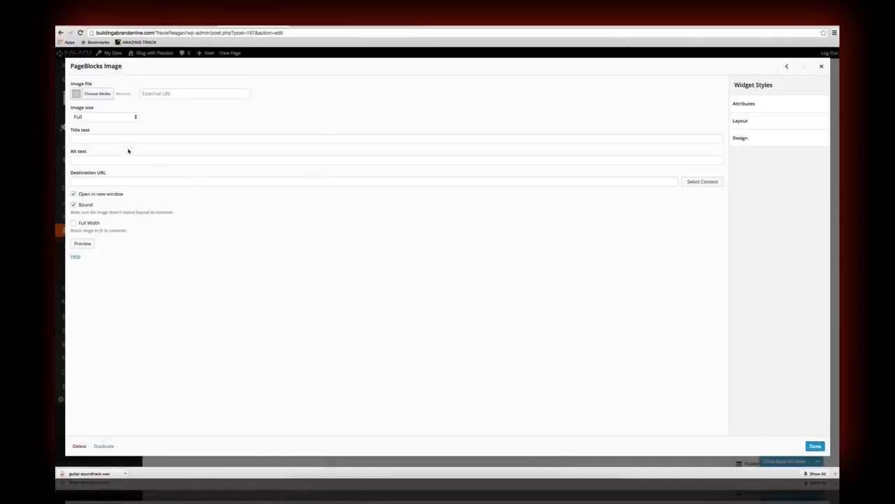
{"action": "left_click", "coordinate": [144, 180]}
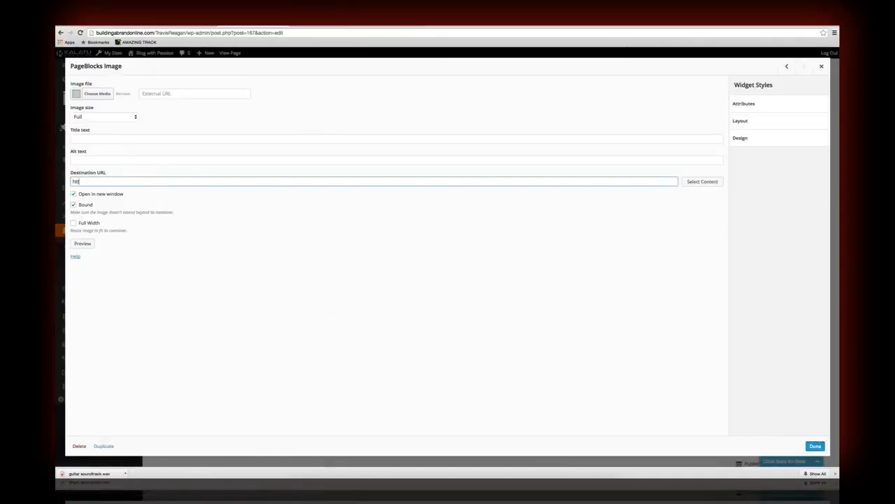
{"action": "type", "text": "http://"}
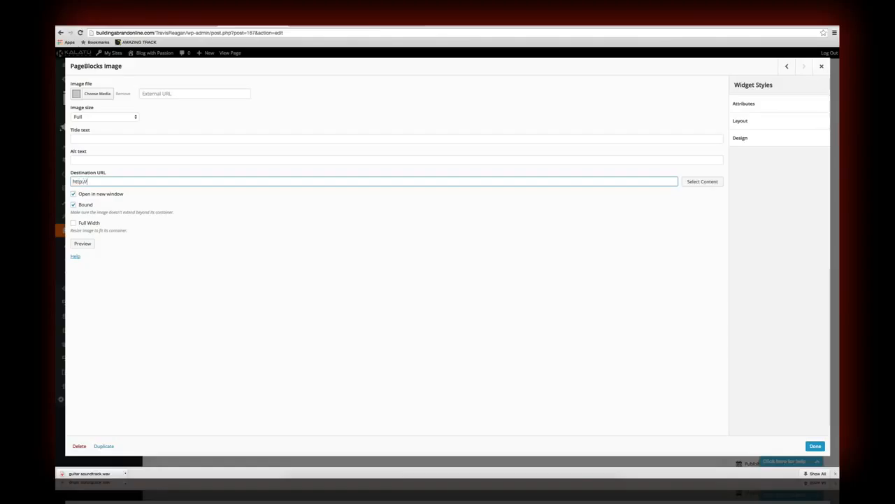
{"action": "type", "text": "www.google.com"}
{"action": "left_click_drag", "start_coordinate": [75, 181], "coordinate": [127, 182]}
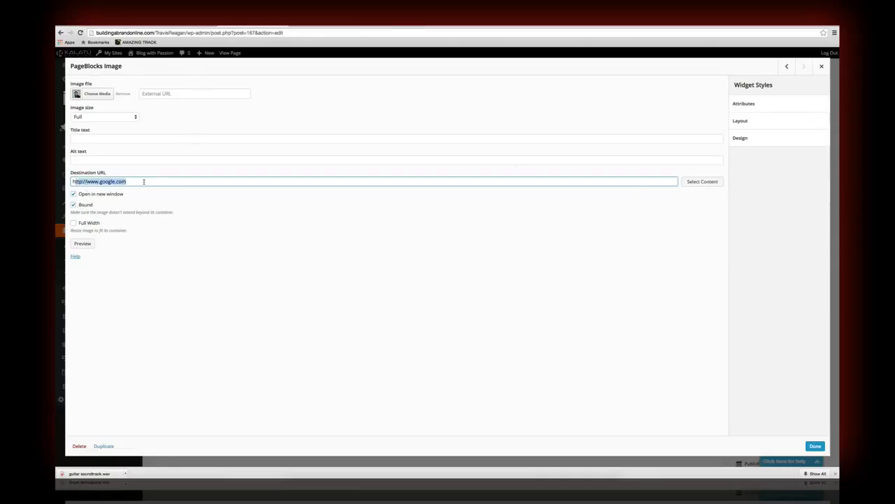
{"action": "left_click", "coordinate": [179, 195]}
{"action": "left_click", "coordinate": [179, 195]}
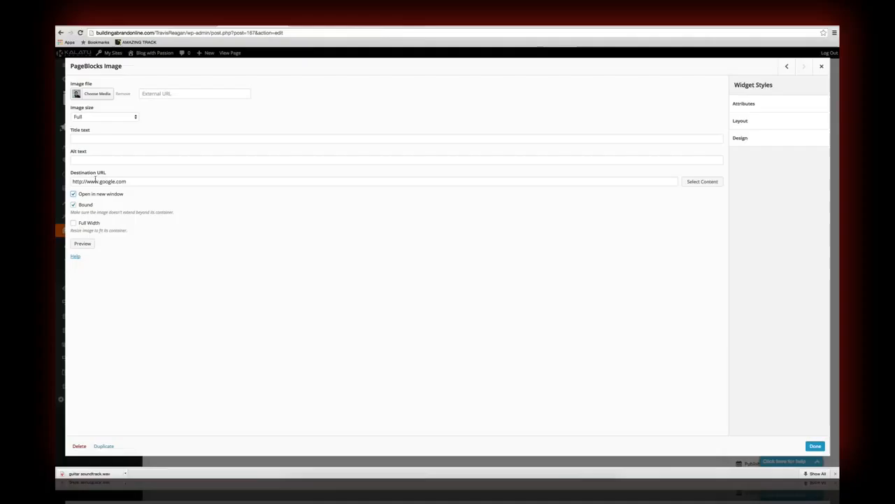
Check the existing site content offered as a link destination, leave the URL unchanged and save the image widget's settings
{"action": "left_click", "coordinate": [710, 181]}
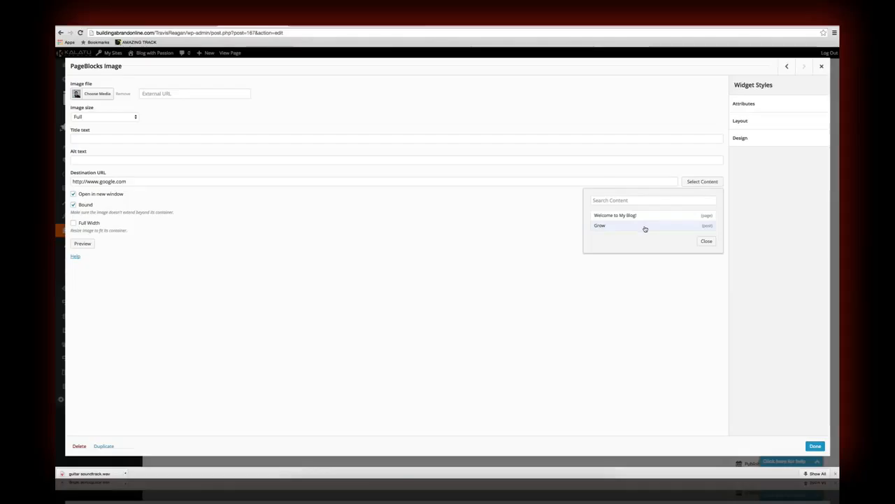
{"action": "left_click", "coordinate": [708, 242]}
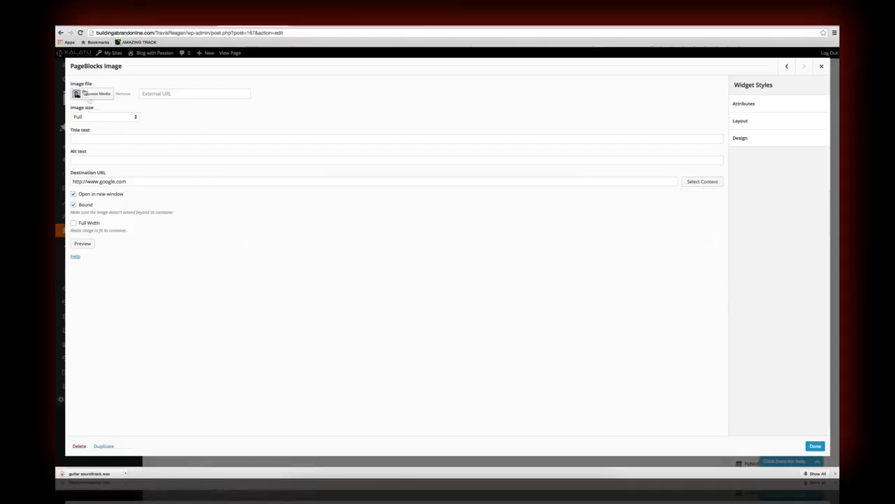
{"action": "left_click", "coordinate": [815, 446]}
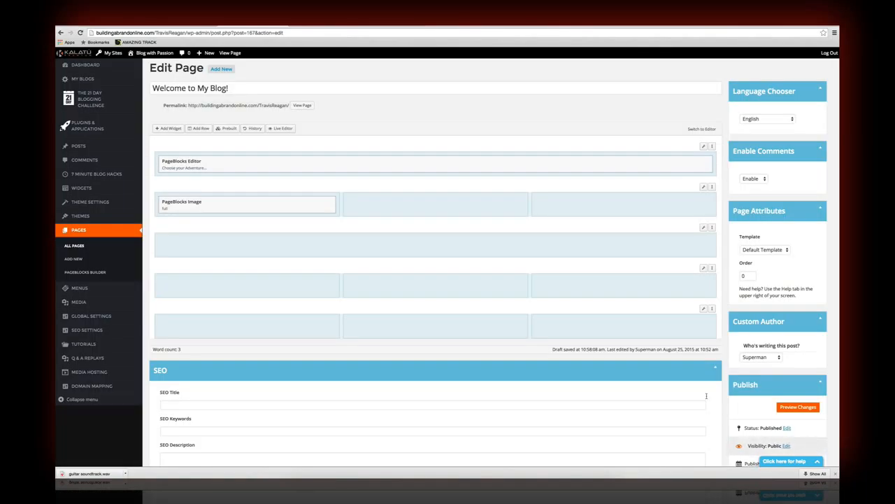
Duplicate the PageBlocks Image widget twice and move the copies into the second and third columns of its row
{"action": "left_click", "coordinate": [307, 202]}
{"action": "left_click", "coordinate": [307, 202]}
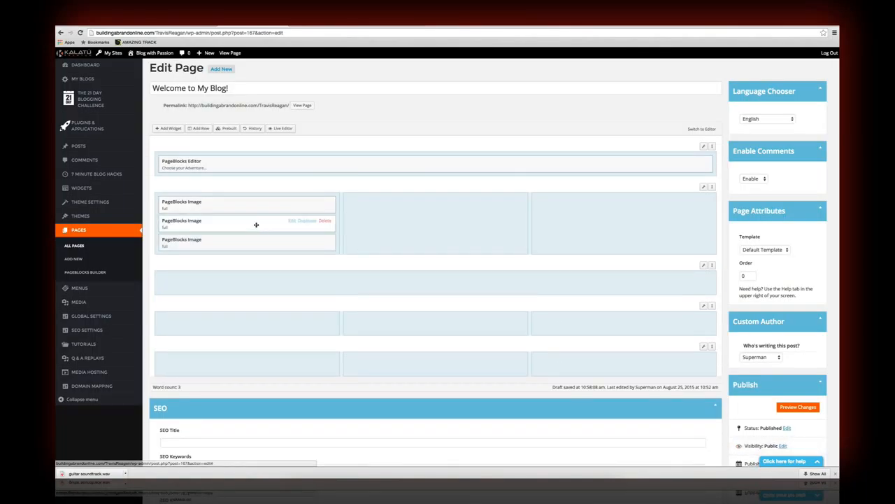
{"action": "left_click_drag", "start_coordinate": [256, 225], "coordinate": [400, 212]}
{"action": "left_click_drag", "start_coordinate": [290, 222], "coordinate": [624, 211]}
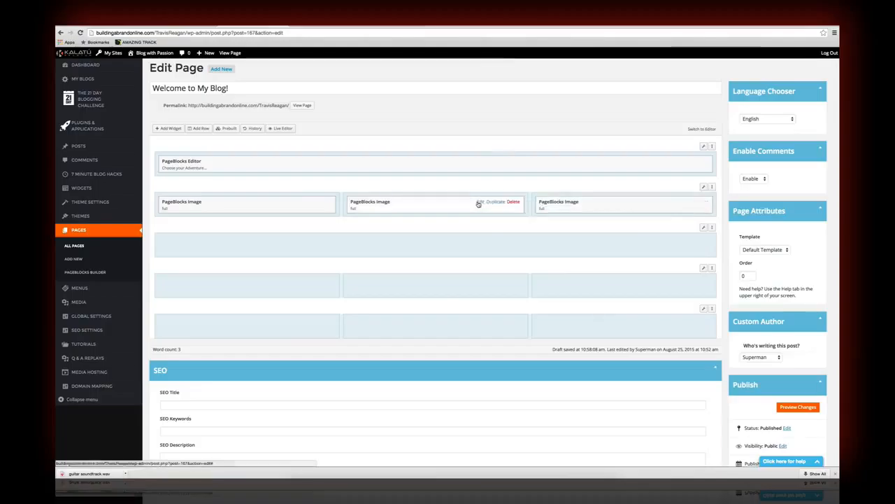
Set the middle column's image file to WOAH.gif from the media library and save the widget
{"action": "left_click", "coordinate": [480, 202]}
{"action": "left_click", "coordinate": [89, 93]}
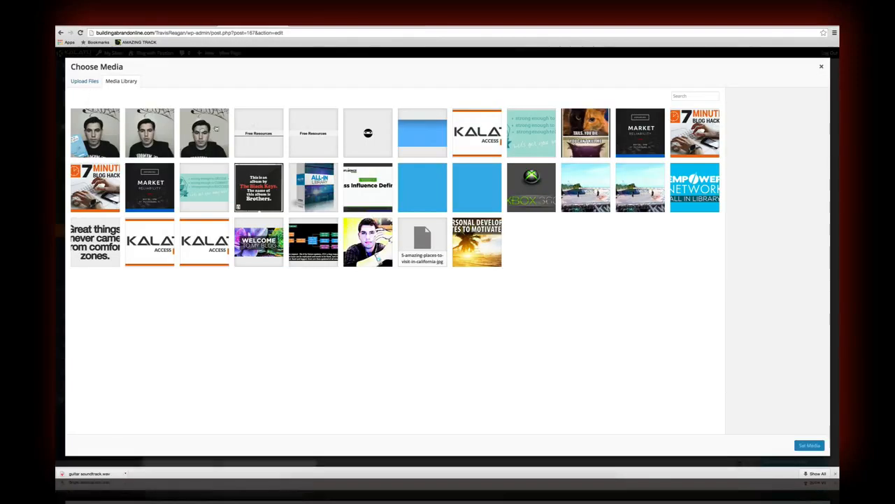
{"action": "left_click", "coordinate": [150, 133]}
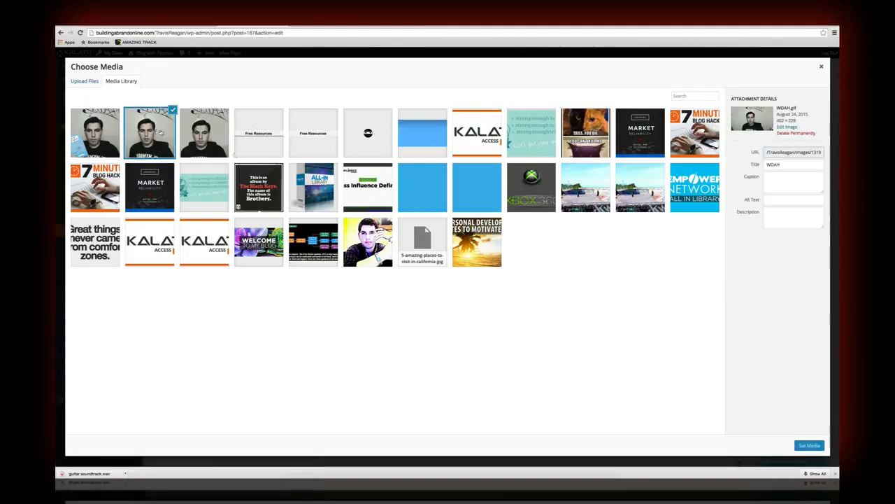
{"action": "left_click", "coordinate": [810, 446]}
{"action": "left_click", "coordinate": [814, 448]}
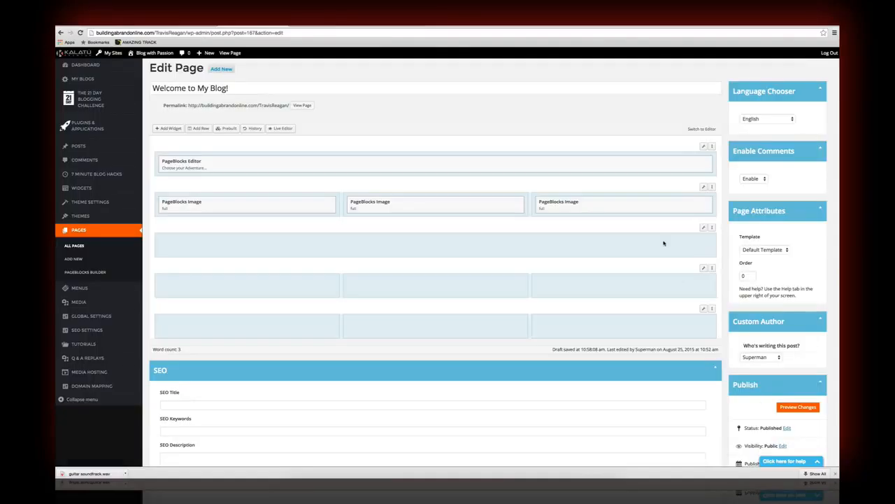
Set the third column's image file to EXACTLY-FIVE.gif from the media library and save the widget
{"action": "left_click", "coordinate": [670, 203]}
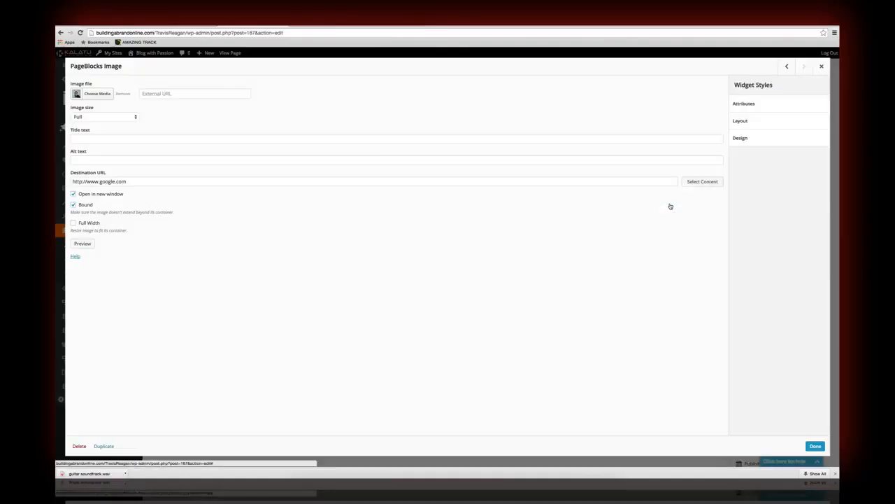
{"action": "left_click", "coordinate": [105, 91]}
{"action": "left_click", "coordinate": [221, 136]}
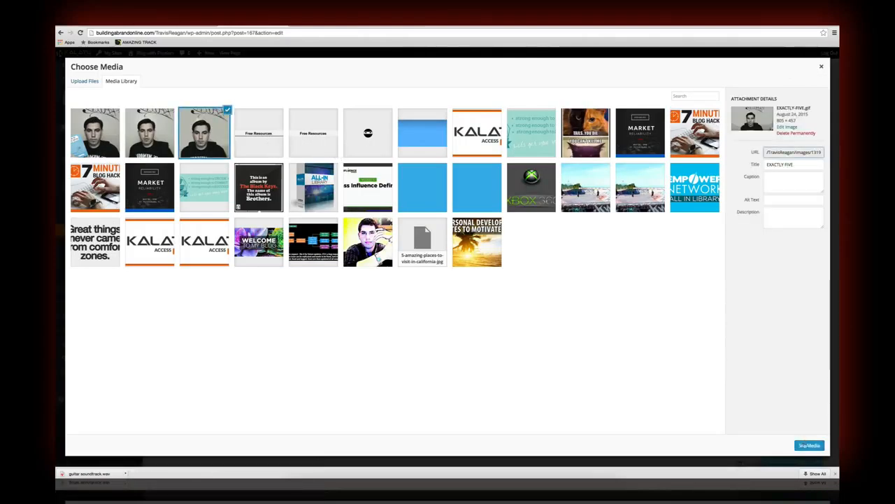
{"action": "left_click", "coordinate": [808, 446]}
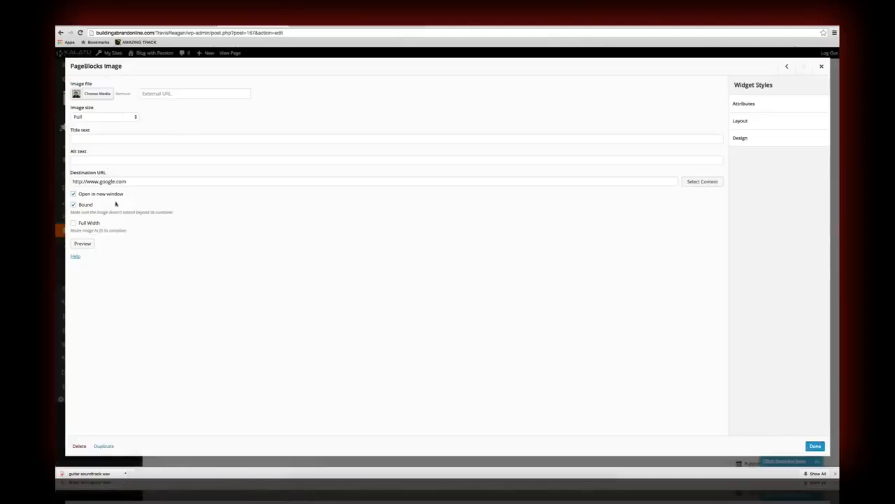
{"action": "left_click", "coordinate": [815, 446]}
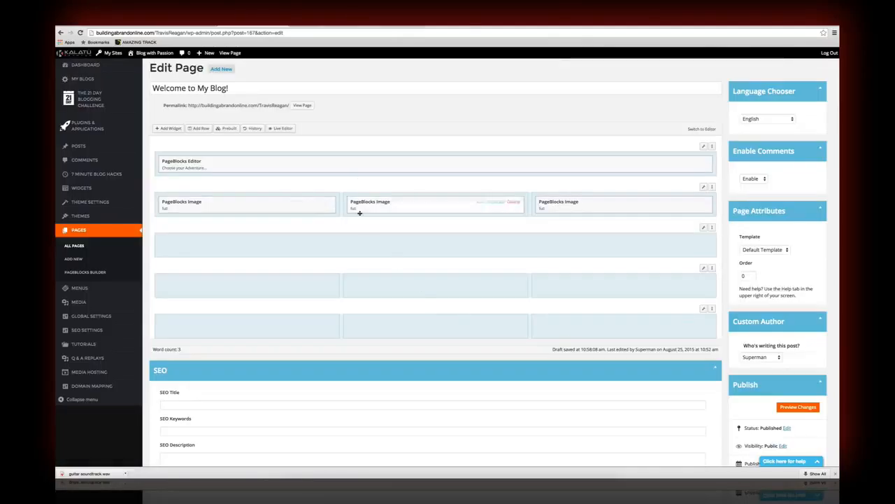
Add a PageBlocks Editor widget and move it below the image in the first column of the upper three-column row
{"action": "left_click", "coordinate": [174, 128]}
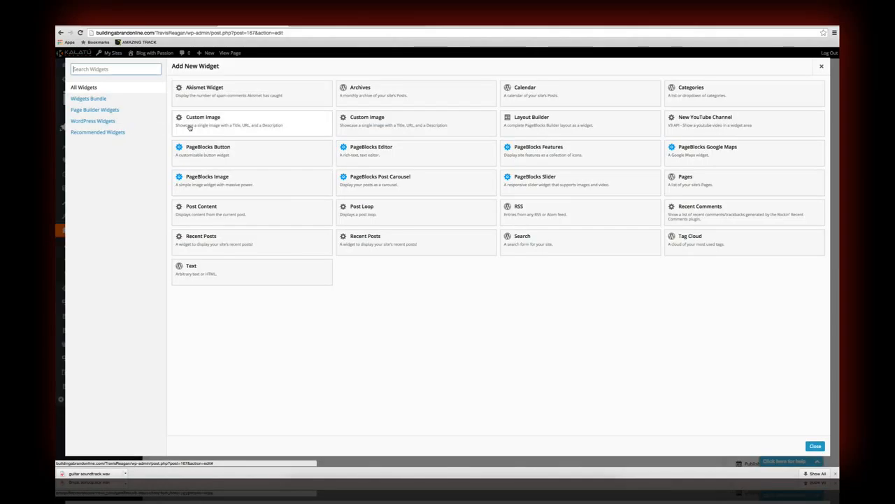
{"action": "left_click", "coordinate": [433, 149]}
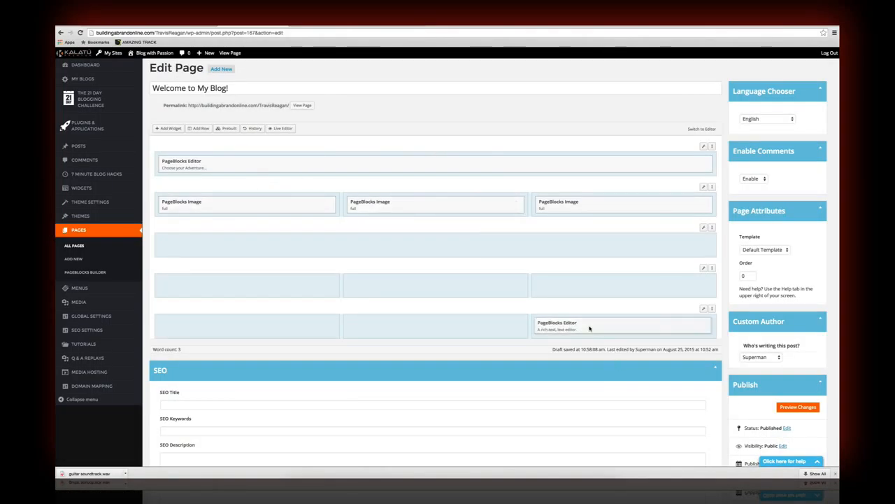
{"action": "left_click_drag", "start_coordinate": [590, 327], "coordinate": [203, 218]}
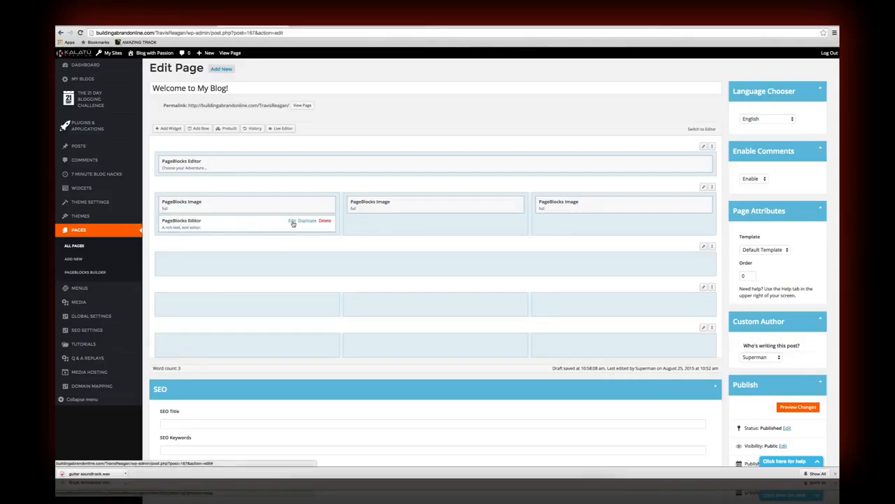
Enter "Products:" in the new editor widget as a centered, bold Heading 2
{"action": "left_click", "coordinate": [291, 222]}
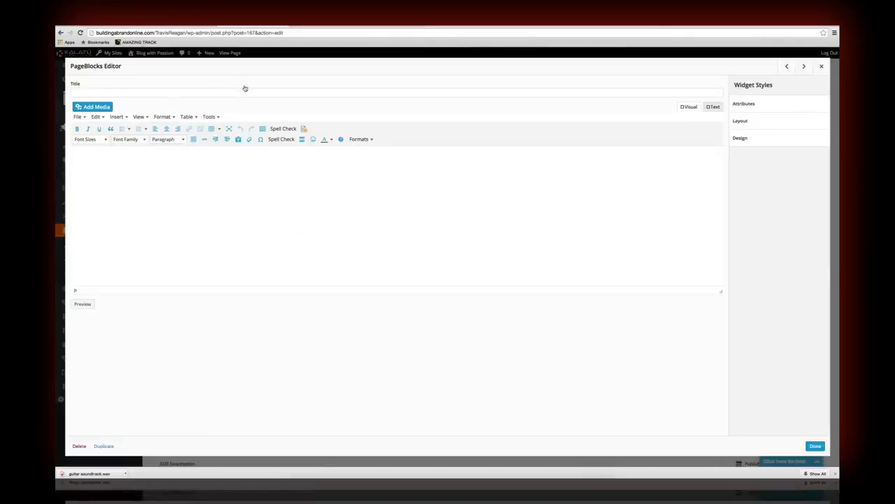
{"action": "left_click", "coordinate": [166, 129]}
{"action": "left_click", "coordinate": [166, 140]}
{"action": "left_click", "coordinate": [186, 211]}
{"action": "type", "text": "Products"}
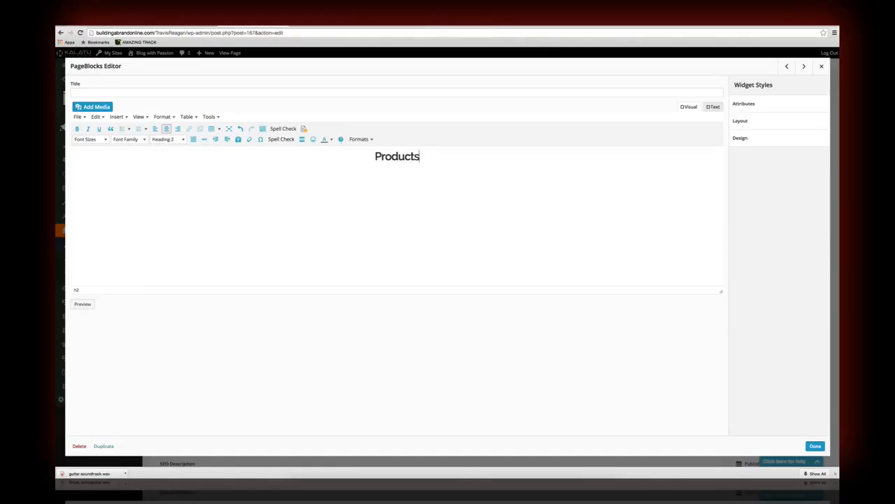
{"action": "type", "text": ":"}
{"action": "left_click_drag", "start_coordinate": [424, 157], "coordinate": [359, 156]}
{"action": "key", "text": "ctrl+b"}
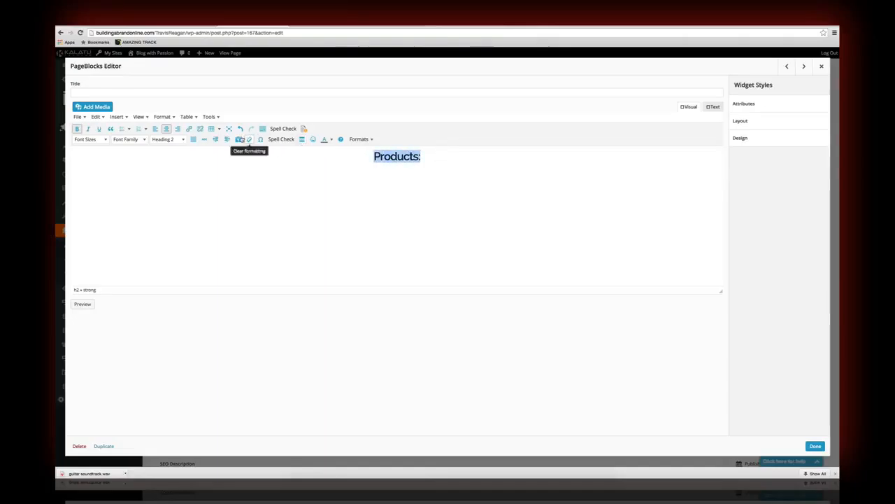
Set the font size of "Products:" to 18pt after trying 14pt
{"action": "left_click", "coordinate": [98, 139]}
{"action": "left_click", "coordinate": [104, 186]}
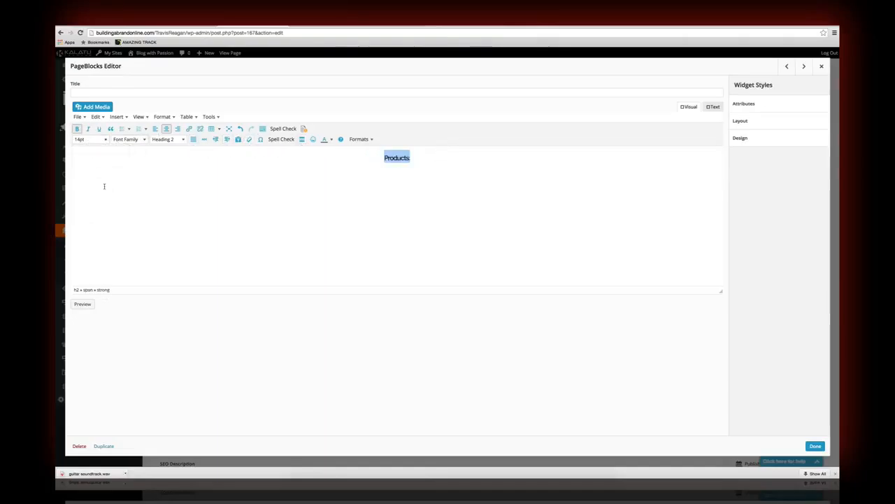
{"action": "left_click", "coordinate": [91, 139]}
{"action": "left_click", "coordinate": [100, 196]}
{"action": "left_click", "coordinate": [429, 159]}
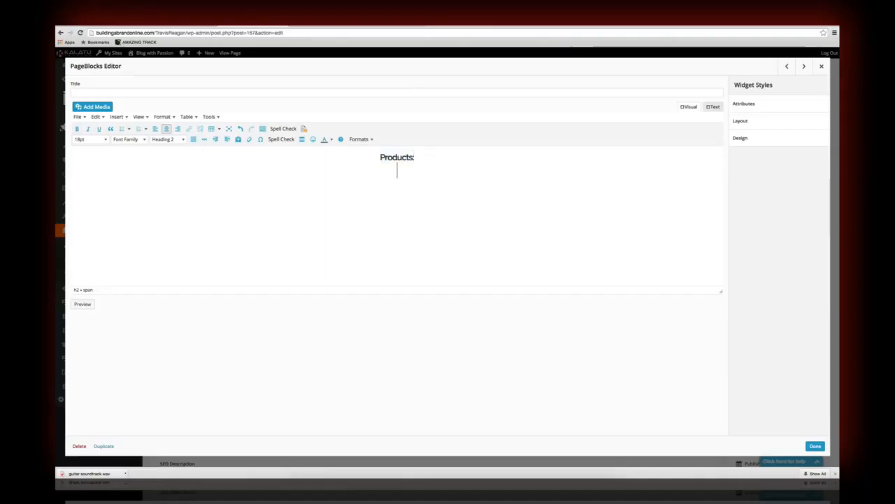
Try a 12pt font size for the empty line below "Products:" and undo it
{"action": "left_click", "coordinate": [91, 139]}
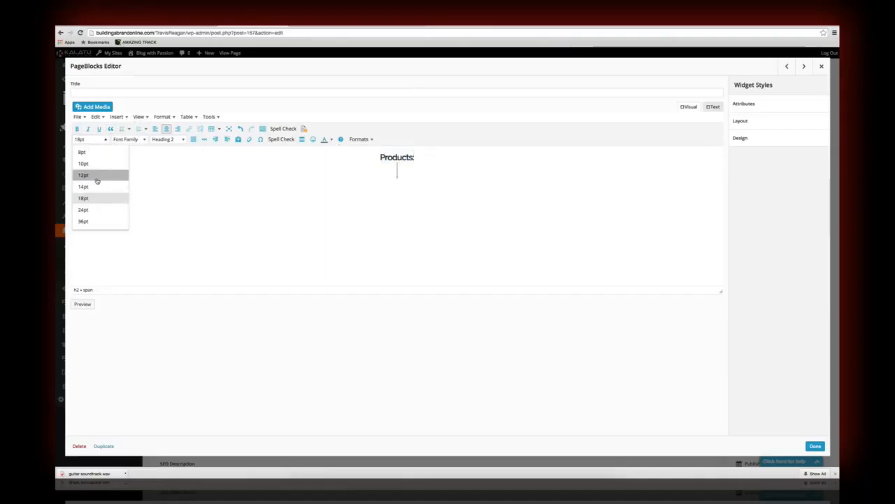
{"action": "left_click", "coordinate": [98, 176]}
{"action": "key", "text": "ctrl+z"}
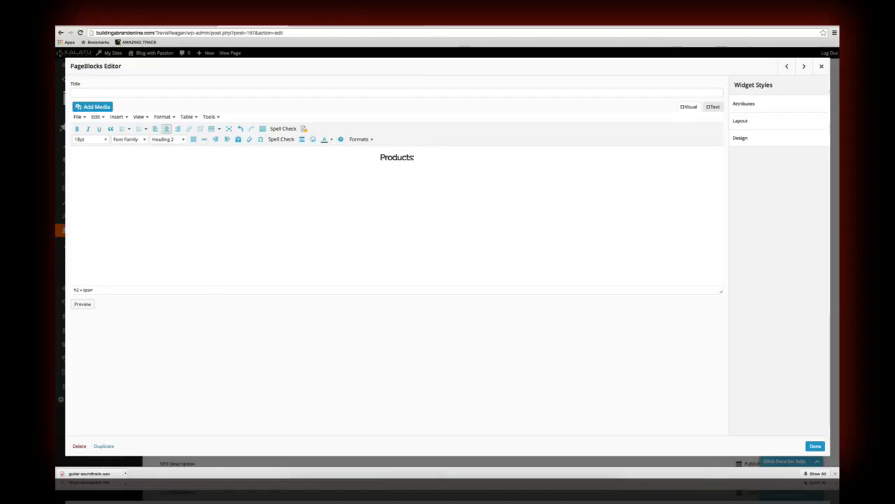
Add the line "this is some text" below "Products:"
{"action": "key", "text": "Return"}
{"action": "type", "text": "this is some pro"}
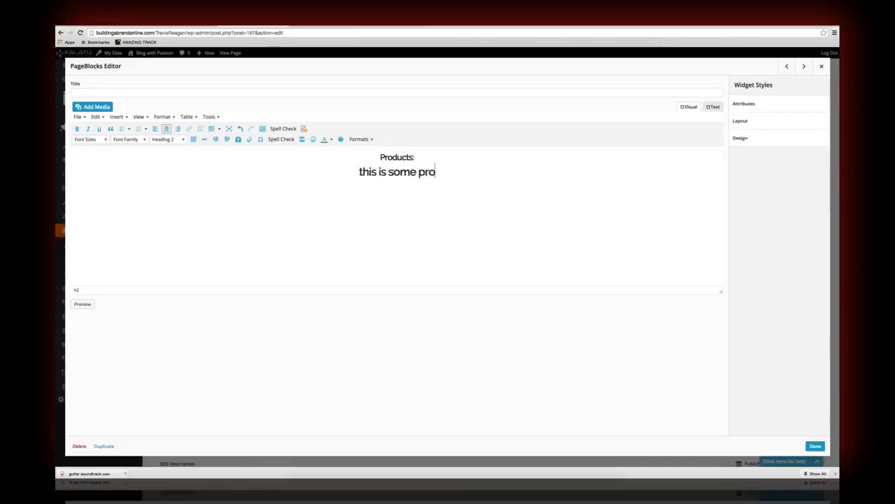
{"action": "type", "text": "duct"}
{"action": "key", "text": "BackSpace"}
{"action": "key", "text": "BackSpace"}
{"action": "key", "text": "BackSpace"}
{"action": "key", "text": "BackSpace"}
{"action": "key", "text": "BackSpace"}
{"action": "key", "text": "BackSpace"}
{"action": "key", "text": "BackSpace"}
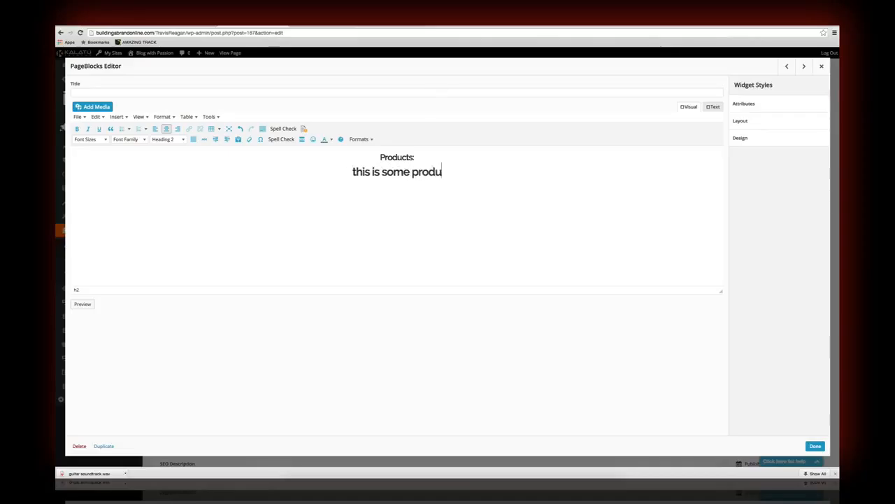
{"action": "type", "text": "test"}
{"action": "key", "text": "BackSpace"}
{"action": "key", "text": "BackSpace"}
{"action": "type", "text": "xt"}
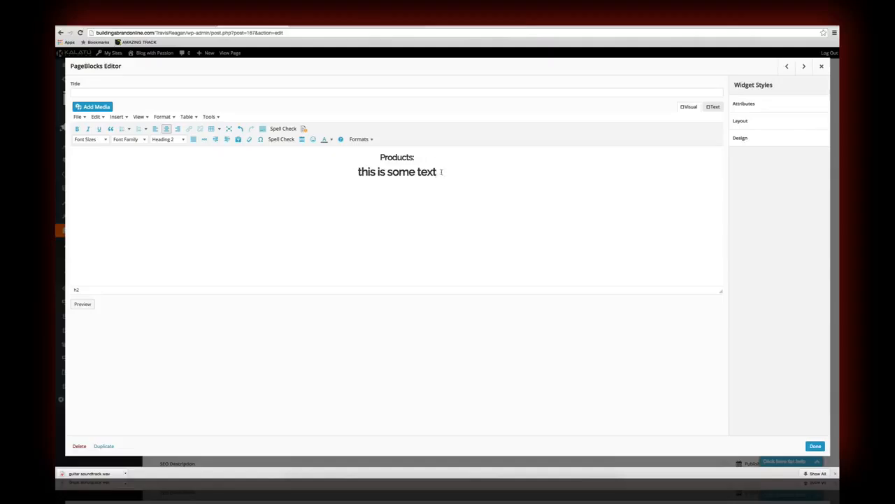
Set the font size of "this is some text" to 12pt after trying 14pt
{"action": "left_click_drag", "start_coordinate": [438, 171], "coordinate": [358, 172]}
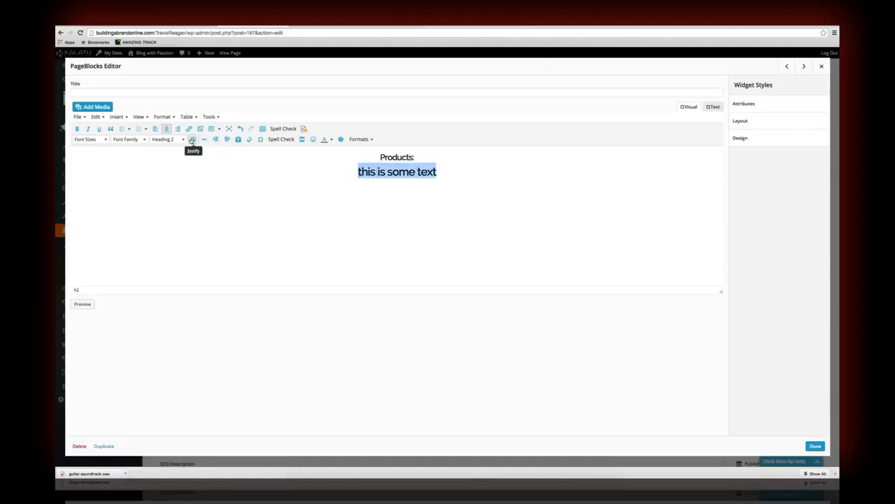
{"action": "left_click", "coordinate": [90, 139]}
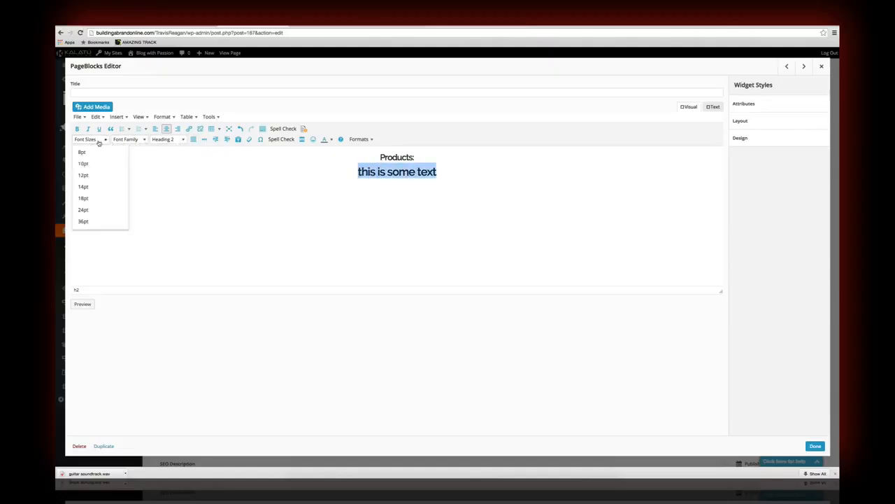
{"action": "left_click", "coordinate": [101, 187]}
{"action": "left_click", "coordinate": [88, 140]}
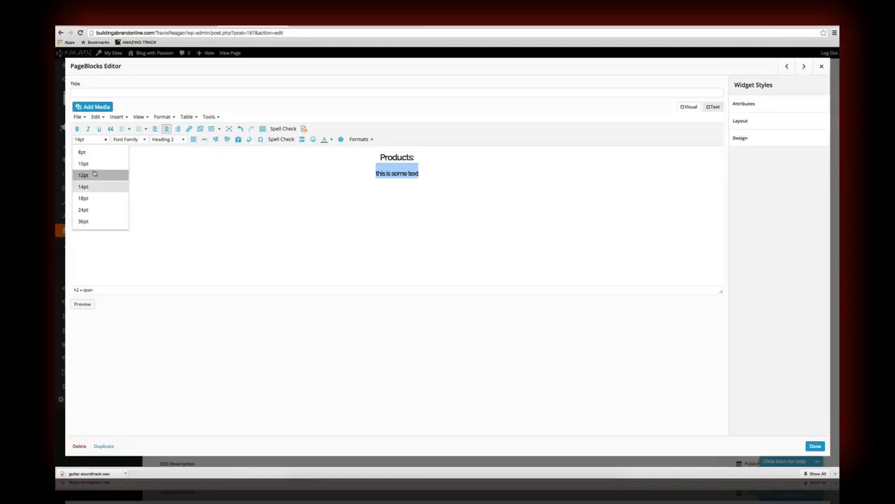
{"action": "left_click", "coordinate": [95, 174]}
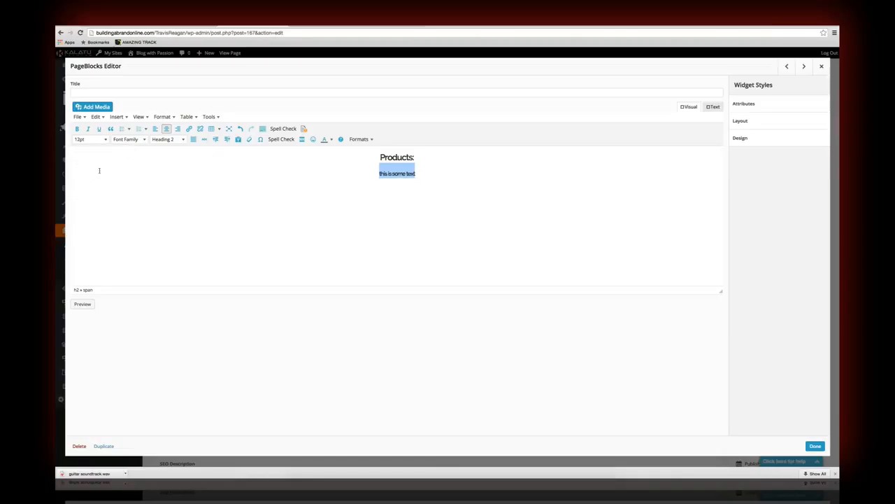
Try to format "this is some text" as Paragraph and "Products:" as Heading 2
{"action": "left_click", "coordinate": [183, 139]}
{"action": "left_click", "coordinate": [172, 150]}
{"action": "left_click_drag", "start_coordinate": [420, 158], "coordinate": [354, 155]}
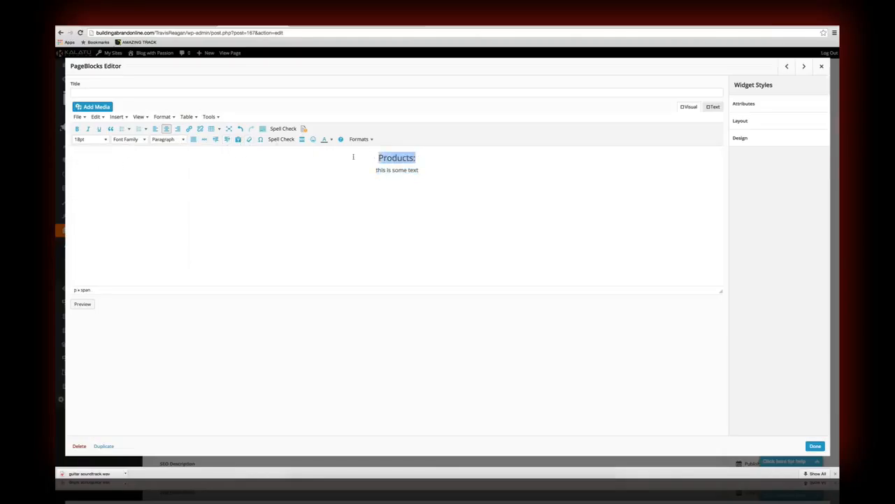
{"action": "left_click", "coordinate": [167, 139]}
{"action": "left_click", "coordinate": [184, 210]}
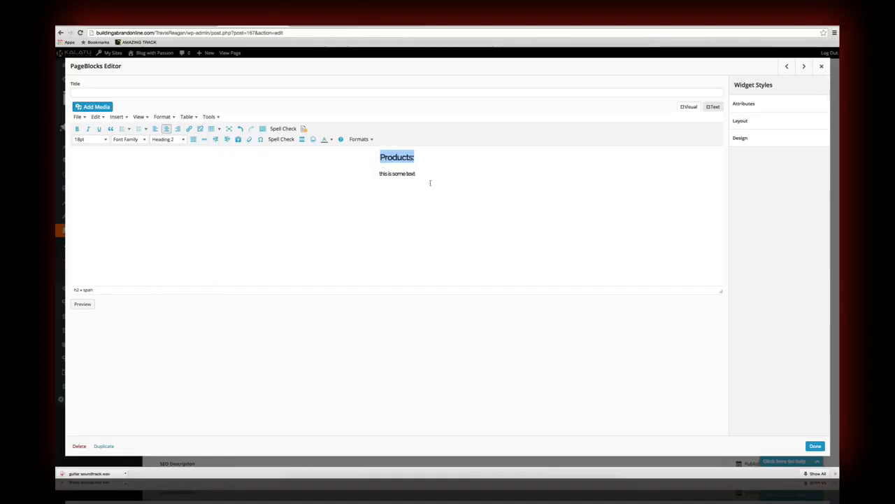
Format all text in the editor widget as Paragraph
{"action": "left_click", "coordinate": [416, 173]}
{"action": "left_click_drag", "start_coordinate": [430, 173], "coordinate": [373, 173]}
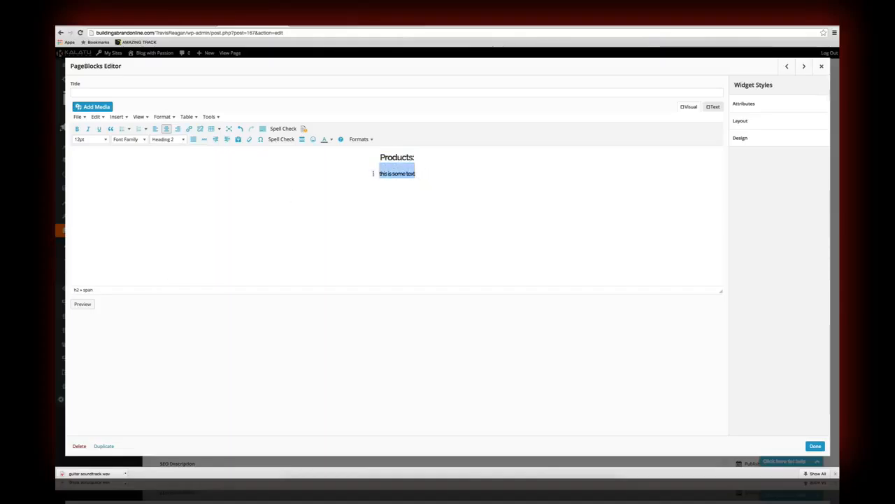
{"action": "key", "text": "ctrl+a"}
{"action": "left_click", "coordinate": [166, 139]}
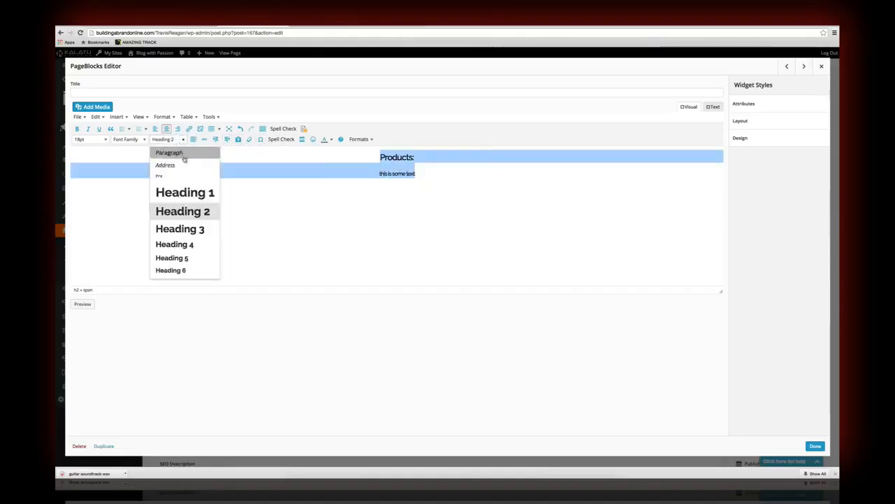
{"action": "left_click", "coordinate": [168, 152]}
{"action": "left_click", "coordinate": [440, 170]}
{"action": "left_click_drag", "start_coordinate": [440, 170], "coordinate": [356, 173]}
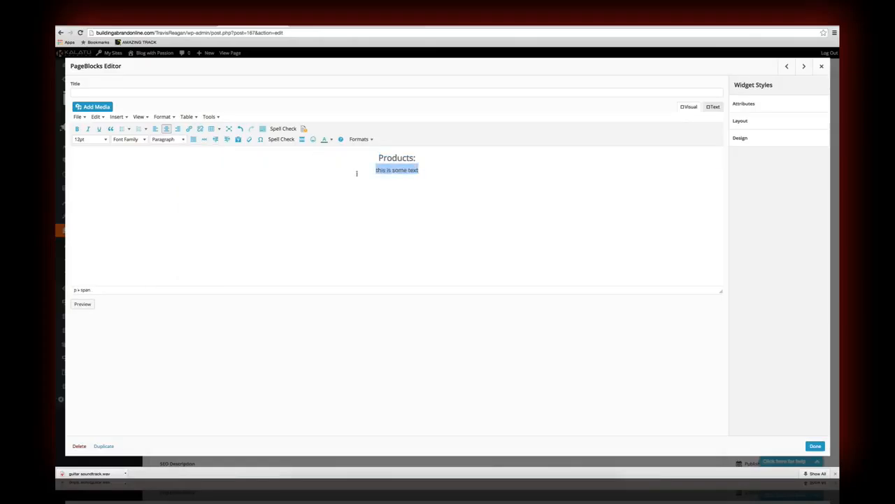
Insert a blank line above "Products:" in the editor widget
{"action": "left_click", "coordinate": [454, 179]}
{"action": "key", "text": "ctrl+z"}
{"action": "key", "text": "ctrl+z"}
{"action": "key", "text": "ctrl+z"}
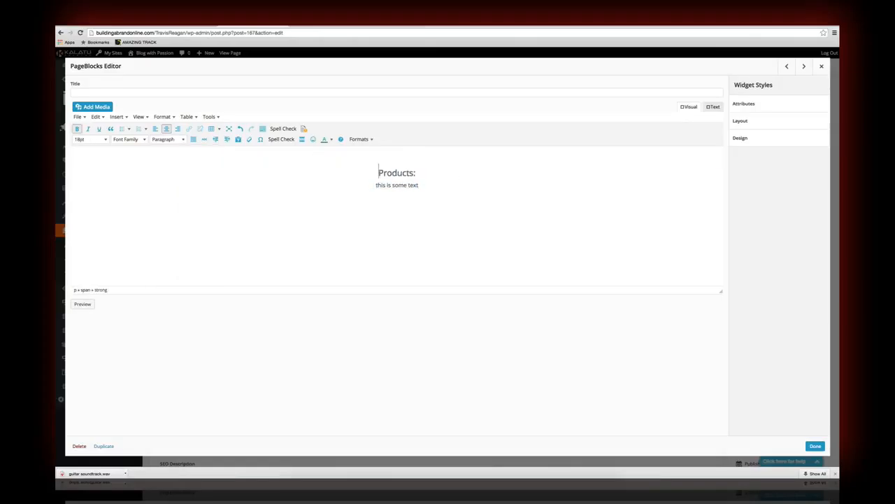
Remove the blank line above "Products:" and repeat "this is some text" on four lines beneath the heading
{"action": "key", "text": "BackSpace"}
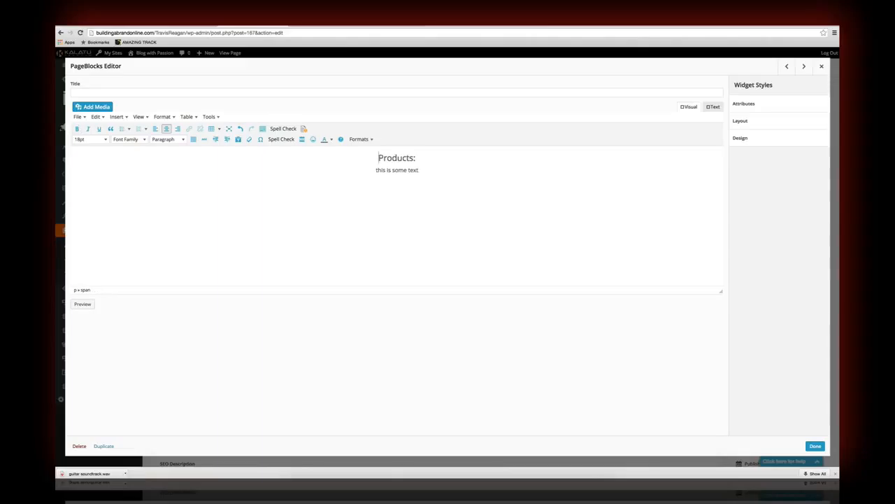
{"action": "key", "text": "ctrl+z"}
{"action": "key", "text": "ctrl+z"}
{"action": "key", "text": "ctrl+z"}
{"action": "key", "text": "ctrl+z"}
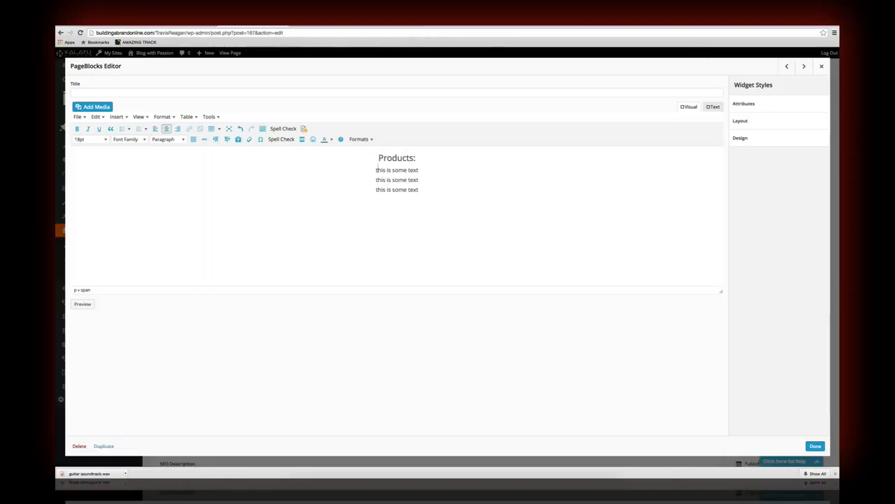
{"action": "key", "text": "Return"}
Change every line to "this is some awesome text", add a fifth such line, and save the Products widget
{"action": "type", "text": "awesome"}
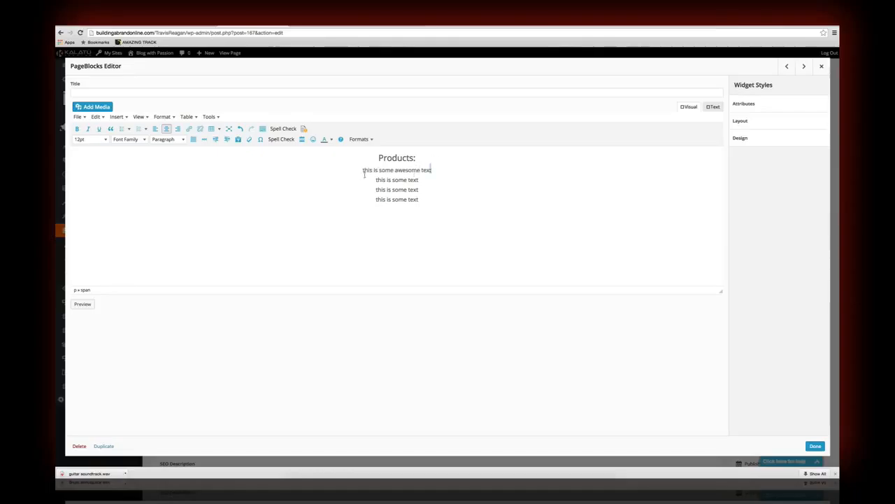
{"action": "left_click_drag", "start_coordinate": [364, 174], "coordinate": [362, 171]}
{"action": "key", "text": "ctrl+c"}
{"action": "triple_click", "coordinate": [420, 180]}
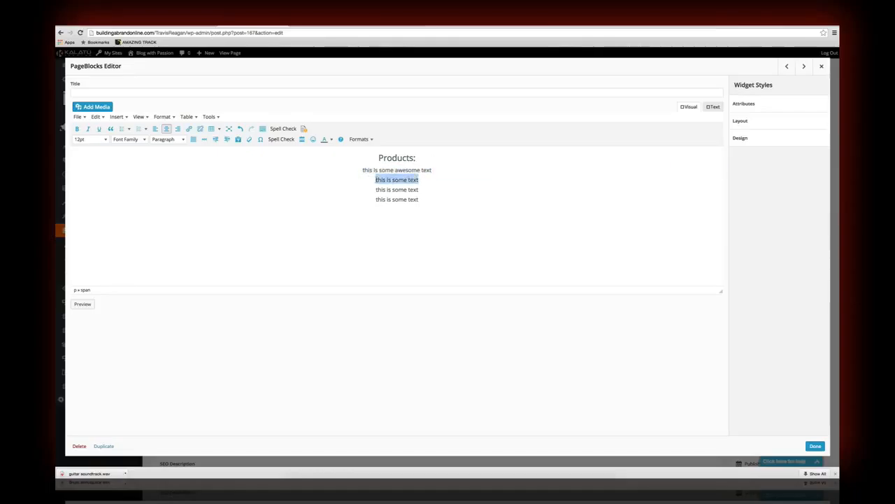
{"action": "key", "text": "ctrl+v"}
{"action": "triple_click", "coordinate": [434, 189]}
{"action": "key", "text": "ctrl+v"}
{"action": "triple_click", "coordinate": [443, 199]}
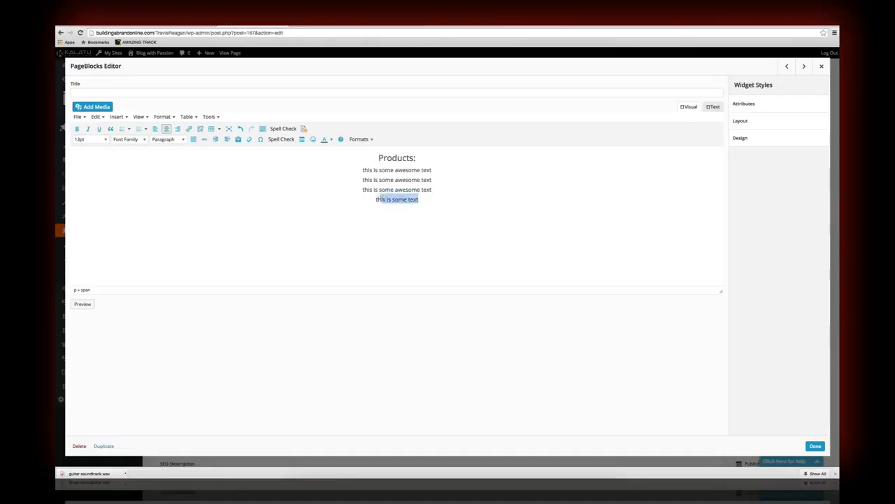
{"action": "key", "text": "ctrl+v"}
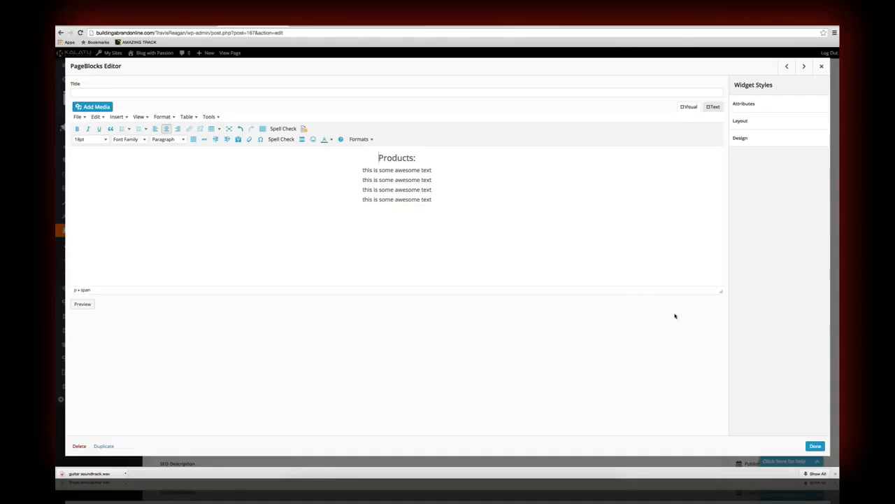
{"action": "key", "text": "ctrl+v"}
{"action": "left_click", "coordinate": [815, 446]}
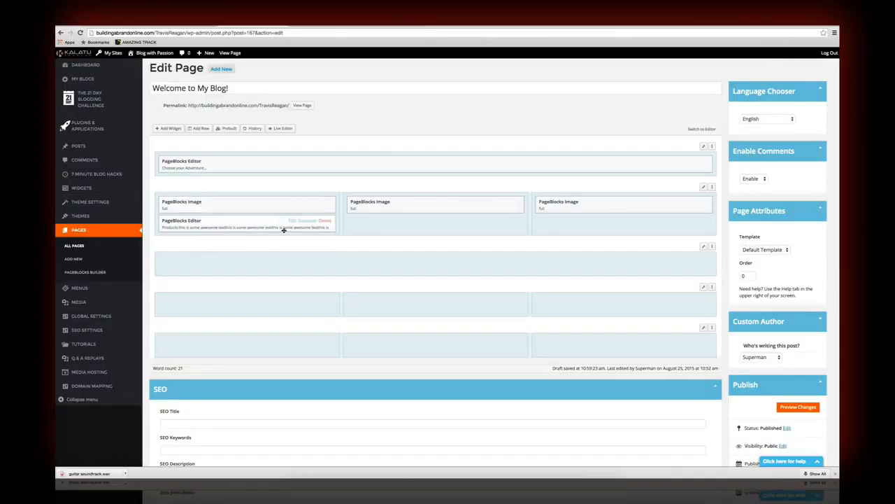
Duplicate the Products editor widget twice and place one copy under the second image and one under the third
{"action": "left_click", "coordinate": [305, 221]}
{"action": "left_click", "coordinate": [305, 221]}
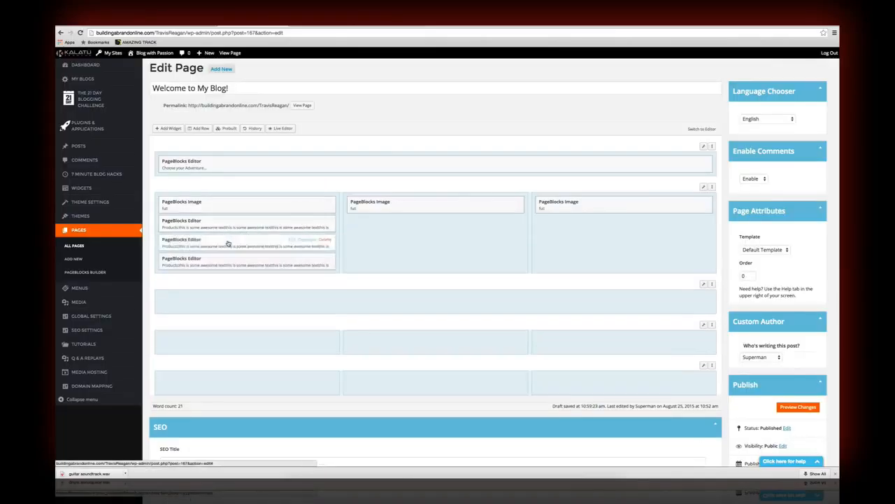
{"action": "left_click_drag", "start_coordinate": [228, 244], "coordinate": [410, 231]}
{"action": "left_click_drag", "start_coordinate": [223, 244], "coordinate": [581, 222]}
Change the heading in the middle column's editor widget to "Marketing:" and save the widget
{"action": "left_click", "coordinate": [412, 218]}
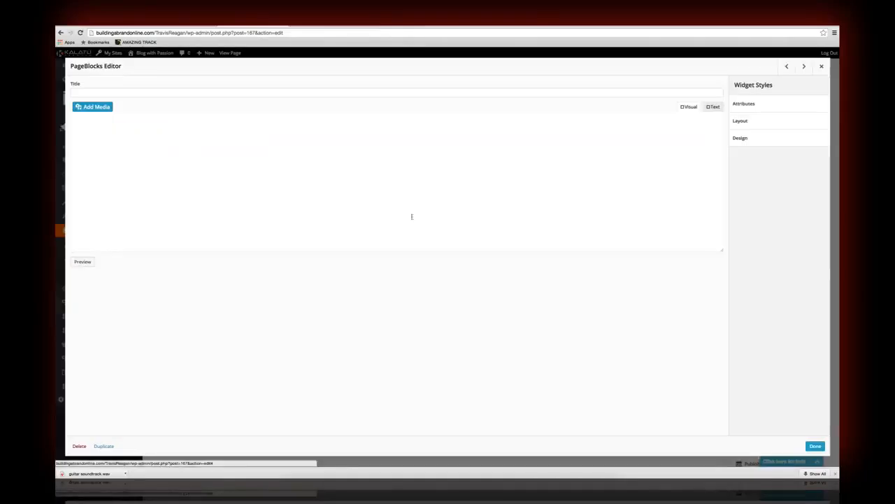
{"action": "triple_click", "coordinate": [396, 156]}
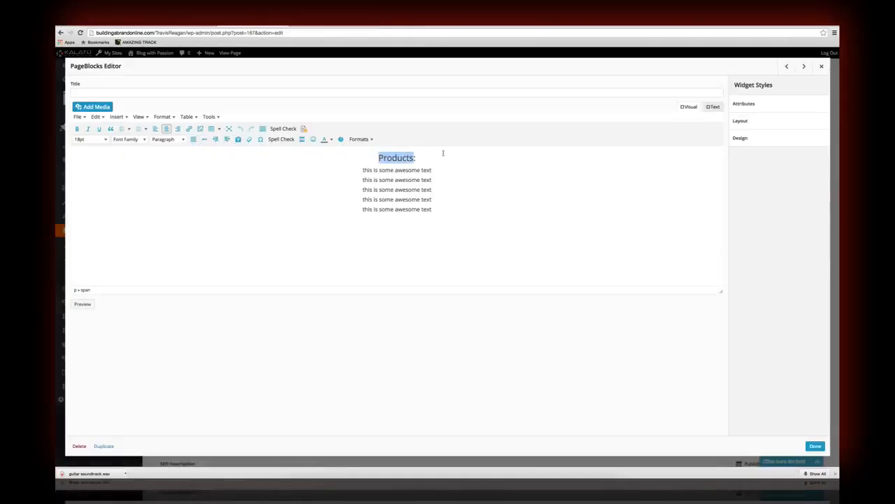
{"action": "type", "text": "Marketing:"}
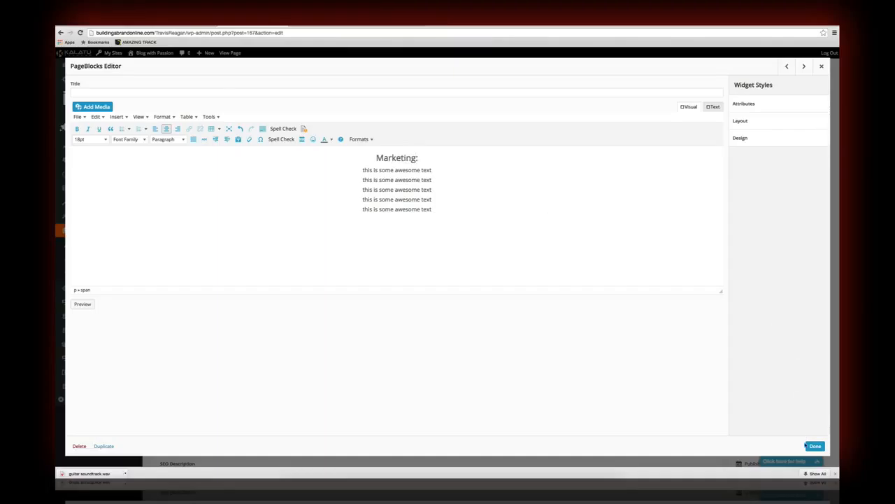
{"action": "left_click", "coordinate": [812, 445]}
Change the heading in the third column's editor widget to "Communication:" and save the widget
{"action": "left_click", "coordinate": [618, 219]}
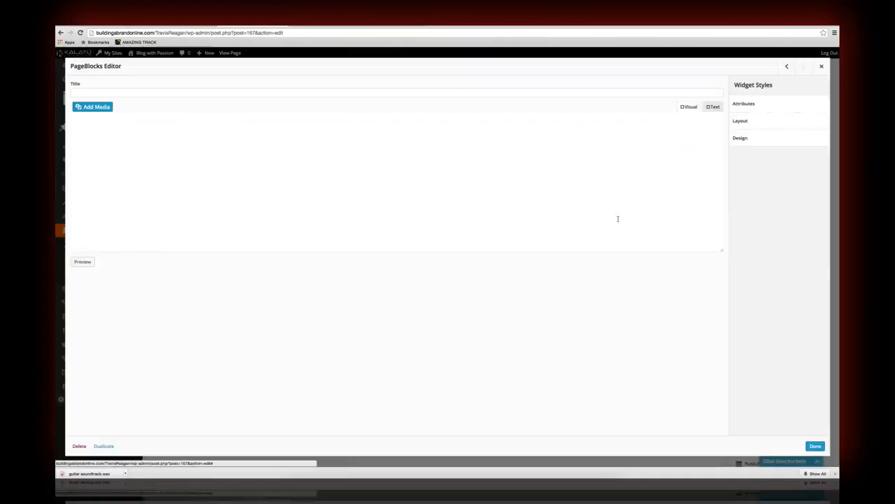
{"action": "triple_click", "coordinate": [396, 157]}
{"action": "type", "text": "C"}
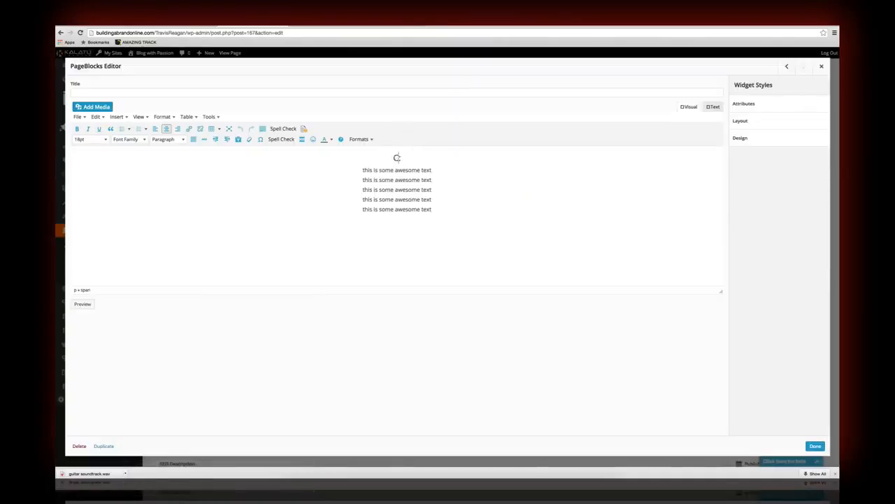
{"action": "type", "text": "ommunication:"}
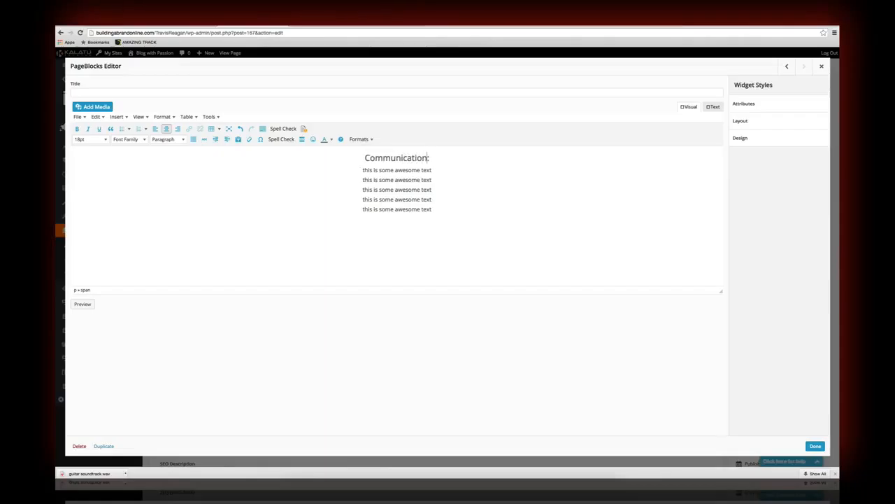
{"action": "left_click", "coordinate": [816, 446]}
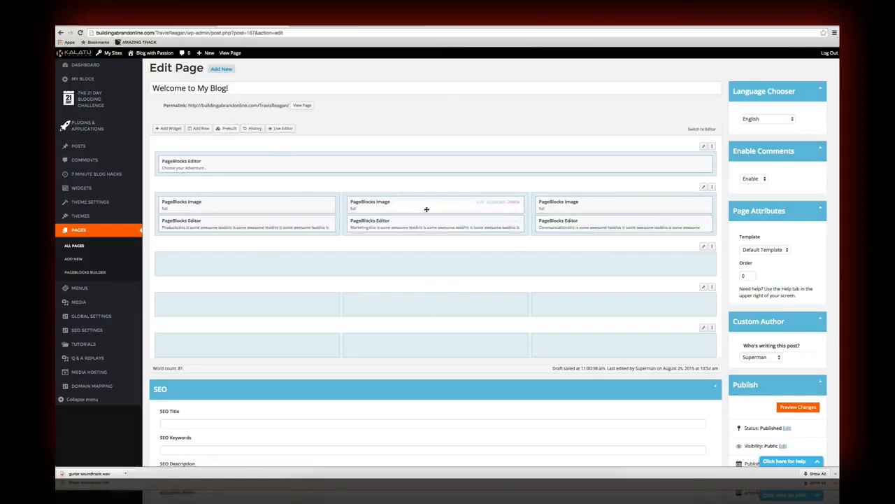
{"action": "left_click", "coordinate": [168, 128]}
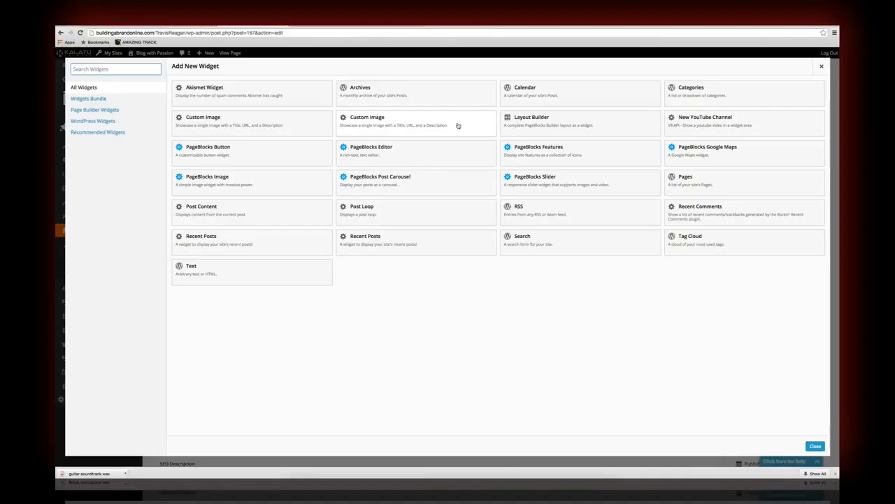
{"action": "left_click", "coordinate": [412, 147]}
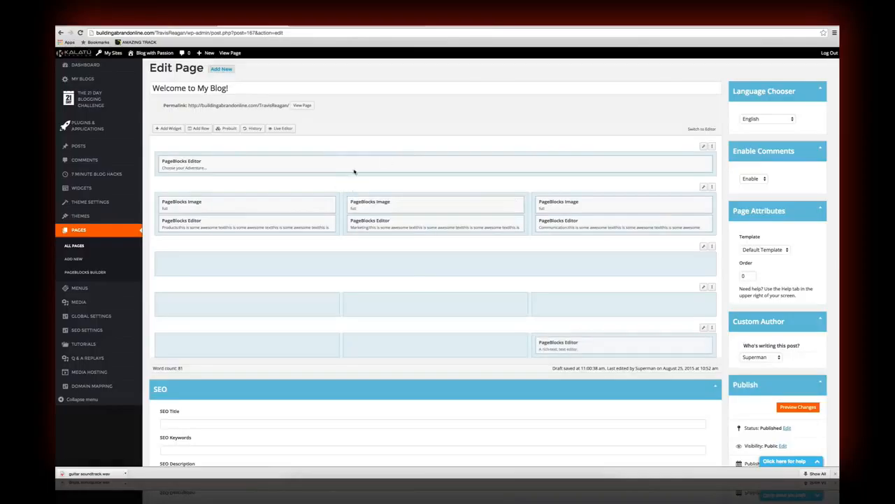
{"action": "left_click_drag", "start_coordinate": [700, 343], "coordinate": [426, 264]}
{"action": "left_click", "coordinate": [426, 265]}
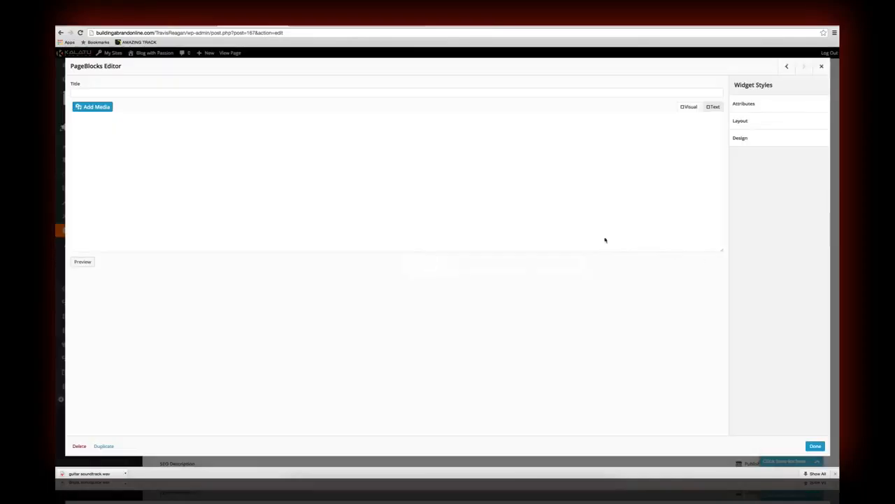
{"action": "left_click", "coordinate": [94, 106]}
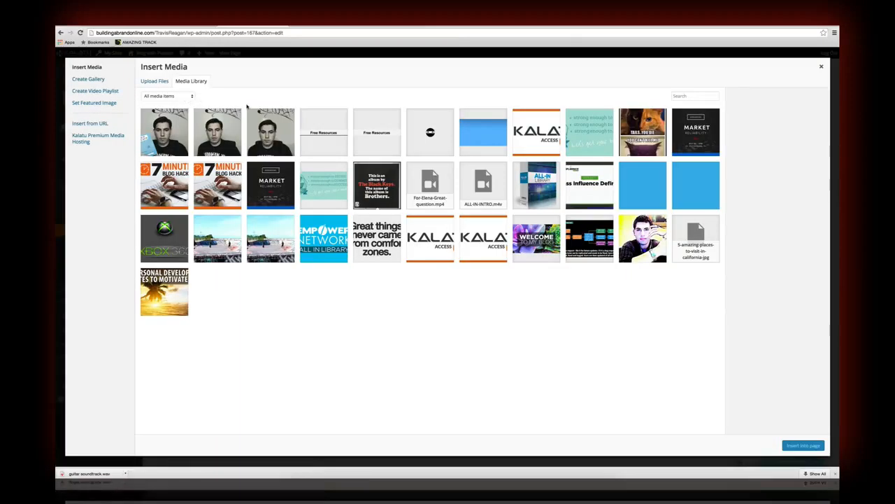
{"action": "left_click", "coordinate": [822, 67]}
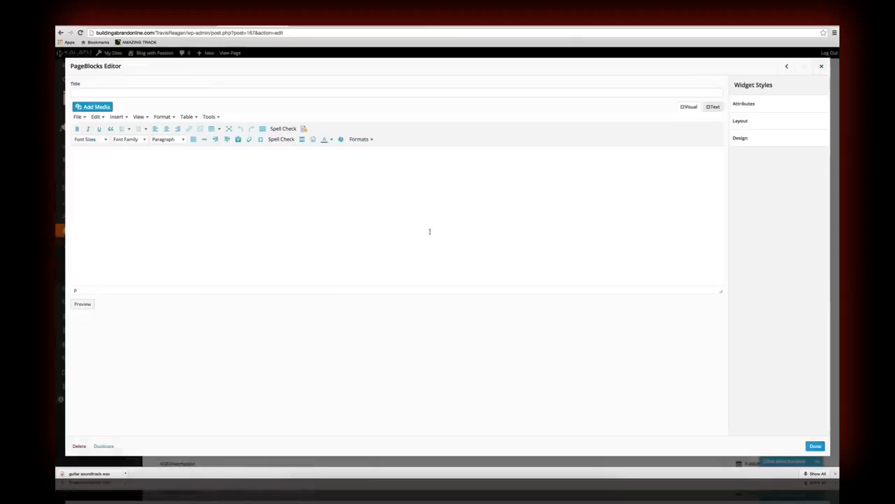
{"action": "left_click", "coordinate": [822, 68]}
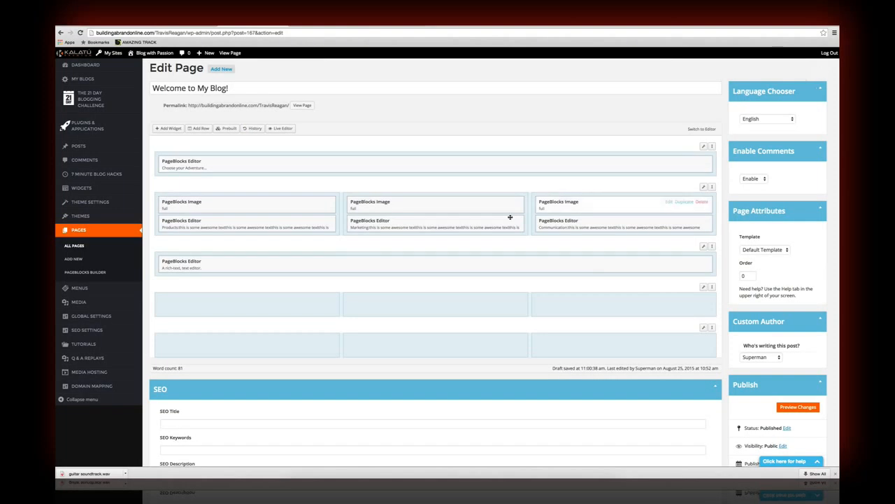
{"action": "left_click", "coordinate": [700, 262]}
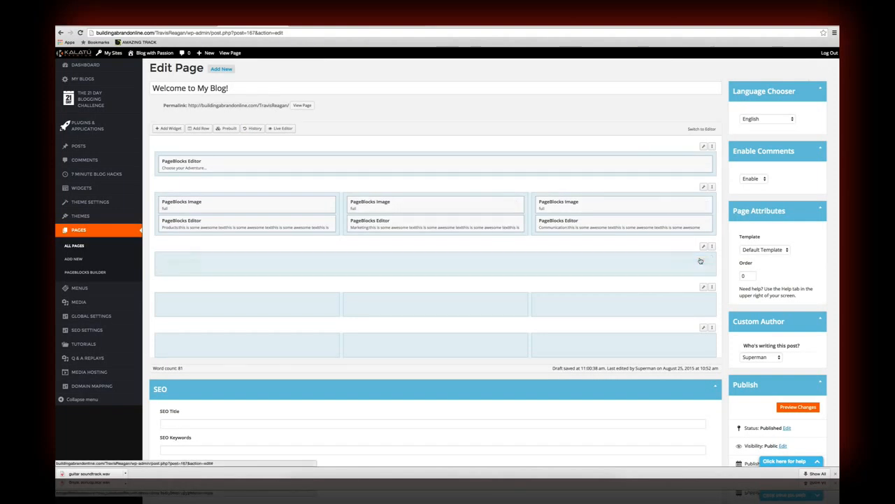
Add a PageBlocks Image widget and move it into the empty single-column row
{"action": "left_click", "coordinate": [169, 128]}
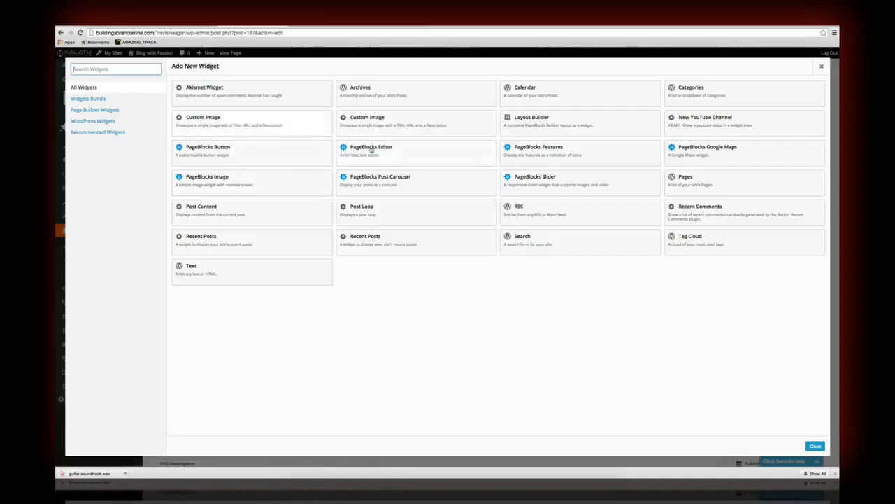
{"action": "left_click", "coordinate": [261, 178]}
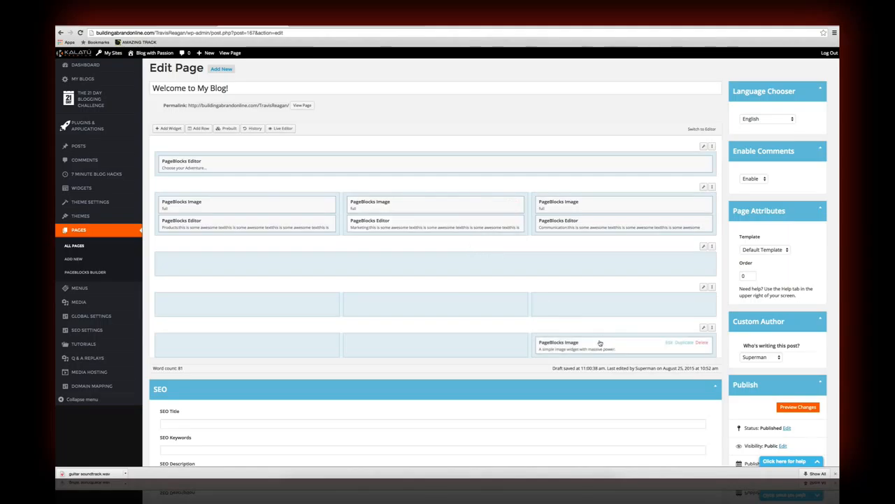
{"action": "left_click_drag", "start_coordinate": [598, 339], "coordinate": [494, 259]}
Set Free-Resources.png from the media library as the image of the single-column row's image widget and save it
{"action": "left_click", "coordinate": [690, 260]}
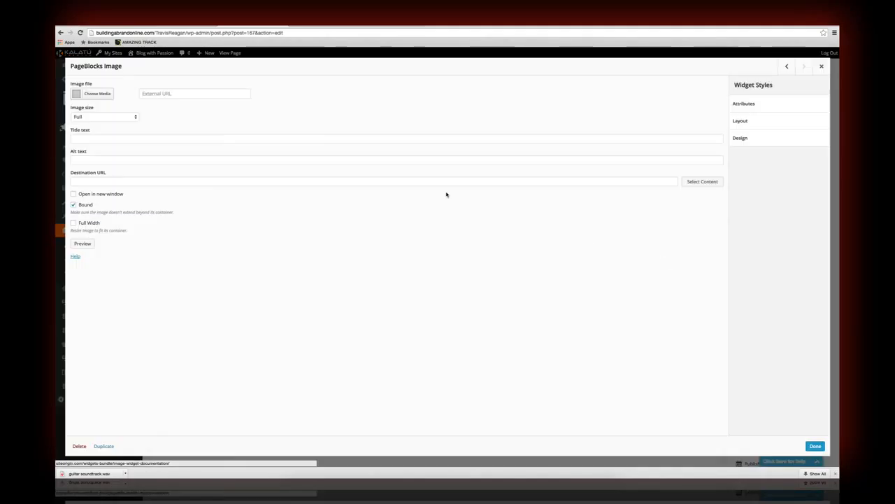
{"action": "left_click", "coordinate": [92, 94]}
{"action": "left_click", "coordinate": [260, 137]}
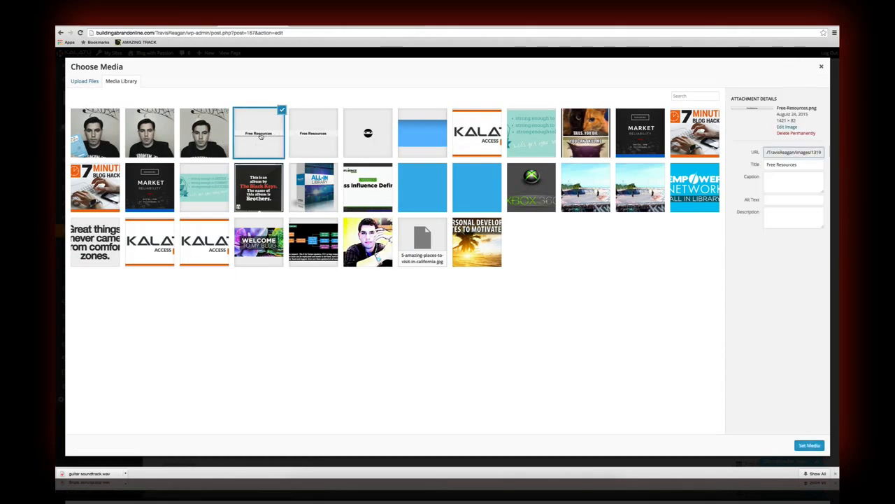
{"action": "left_click", "coordinate": [818, 448]}
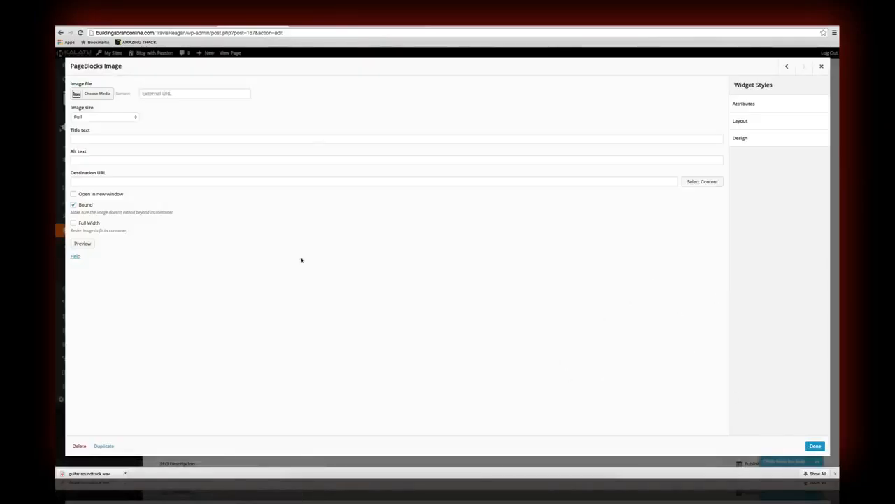
{"action": "left_click", "coordinate": [98, 192]}
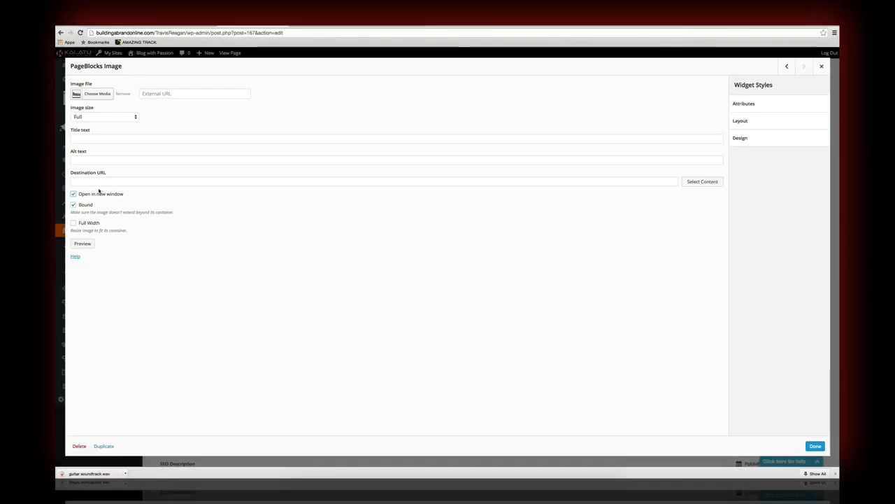
{"action": "left_click", "coordinate": [815, 446]}
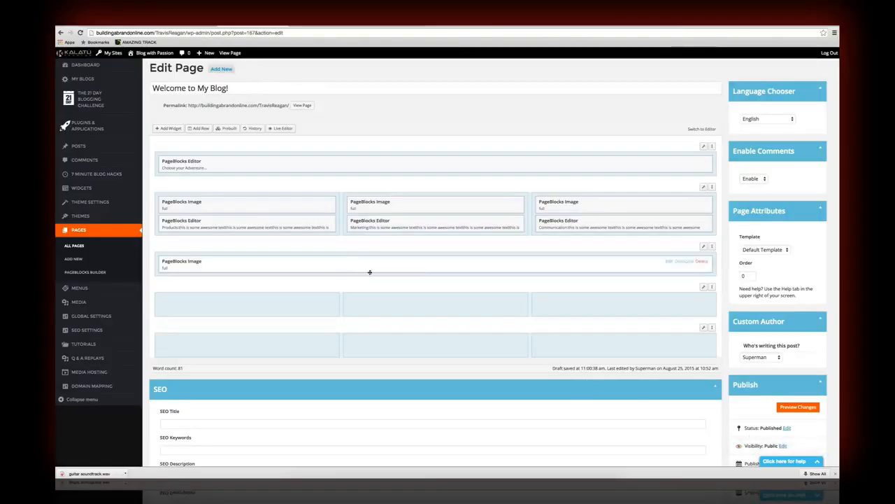
{"action": "left_click", "coordinate": [669, 262]}
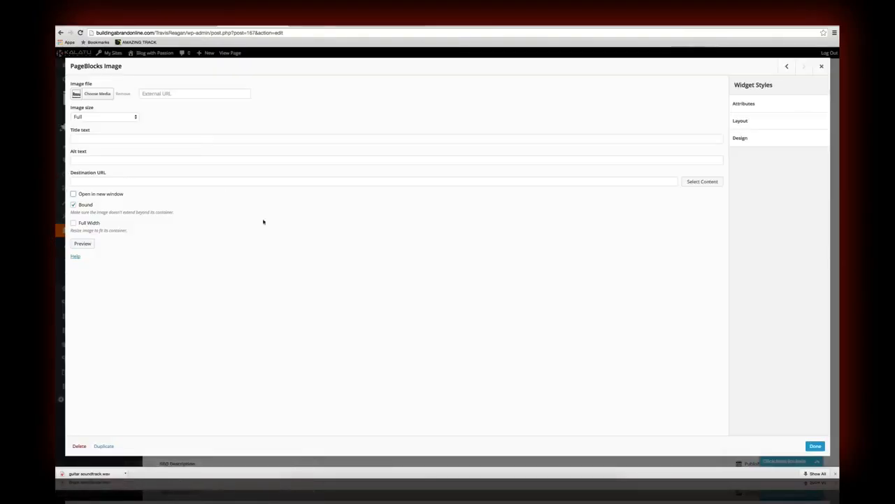
{"action": "left_click", "coordinate": [815, 445]}
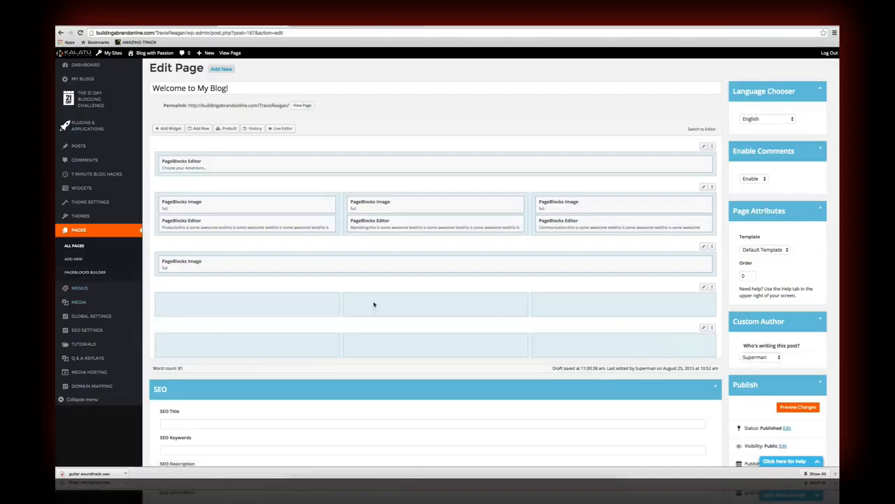
Delete the empty last row and add a PageBlocks Button widget to the remaining three-column row
{"action": "left_click", "coordinate": [713, 328]}
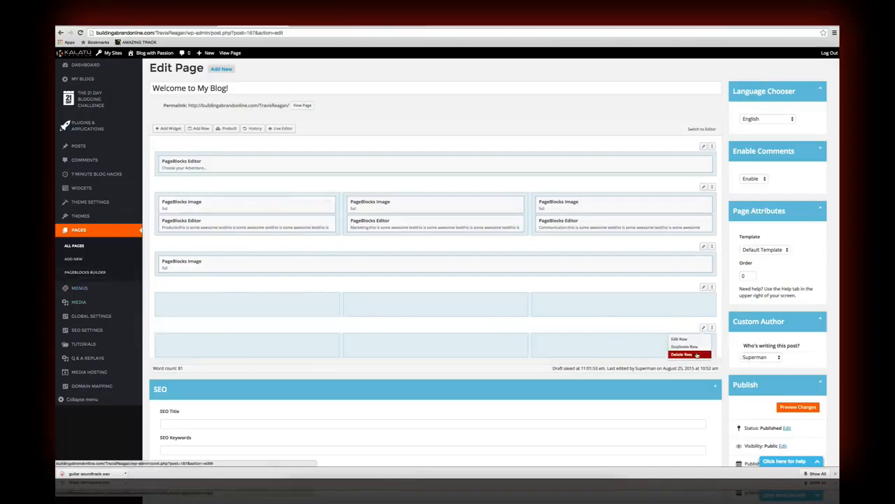
{"action": "left_click", "coordinate": [697, 356]}
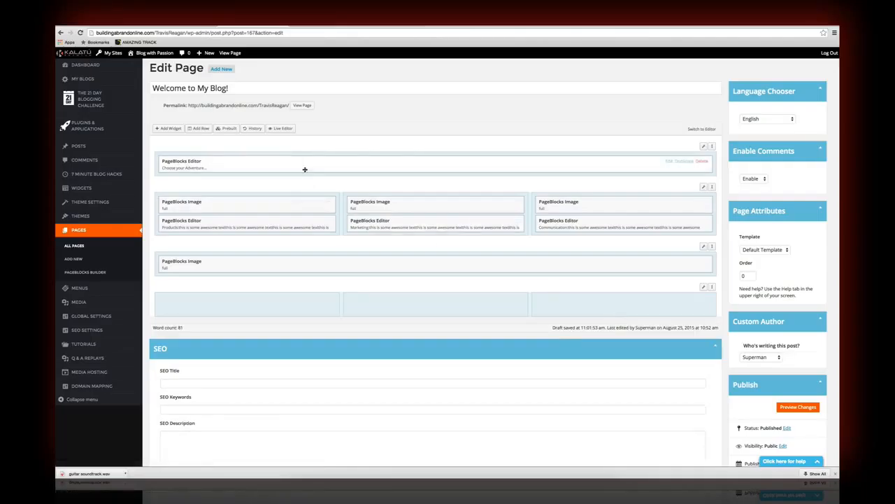
{"action": "left_click", "coordinate": [170, 129]}
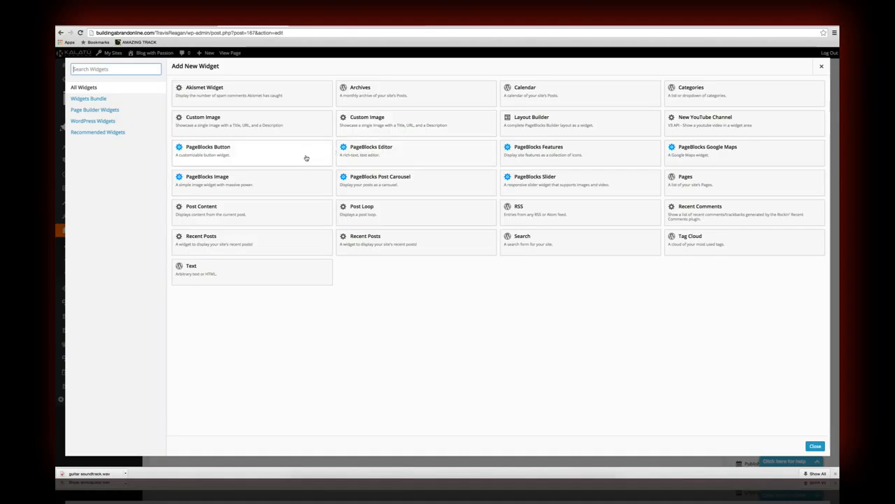
{"action": "left_click", "coordinate": [302, 158]}
{"action": "mouse_move", "coordinate": [699, 304]}
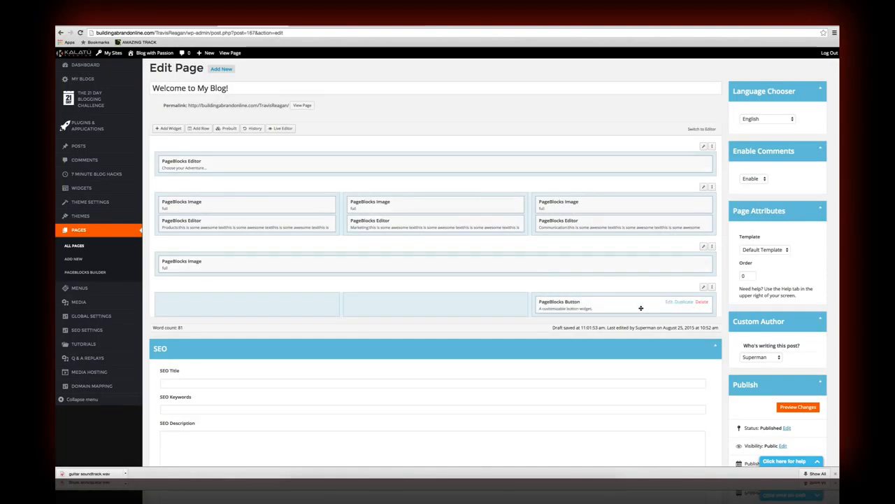
Open the new button widget's settings and look through the Font Awesome icon set
{"action": "left_click", "coordinate": [668, 303]}
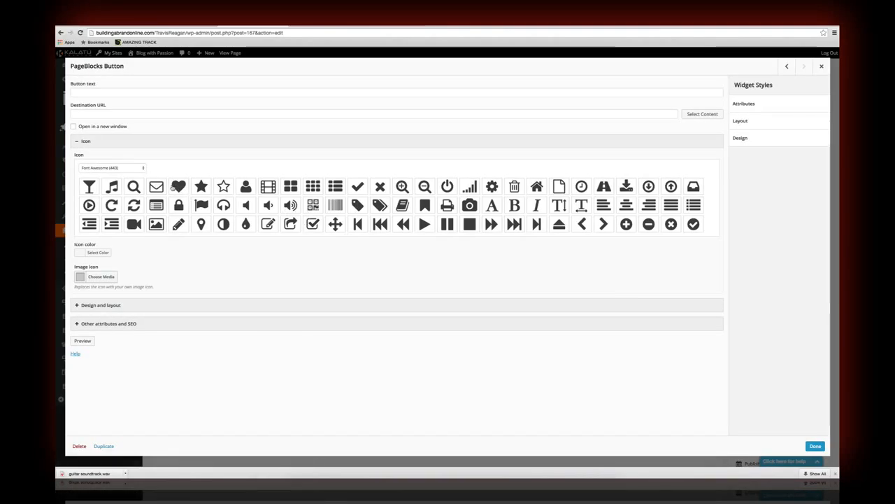
{"action": "scroll", "coordinate": [339, 205], "scroll_direction": "down", "scroll_amount": 10}
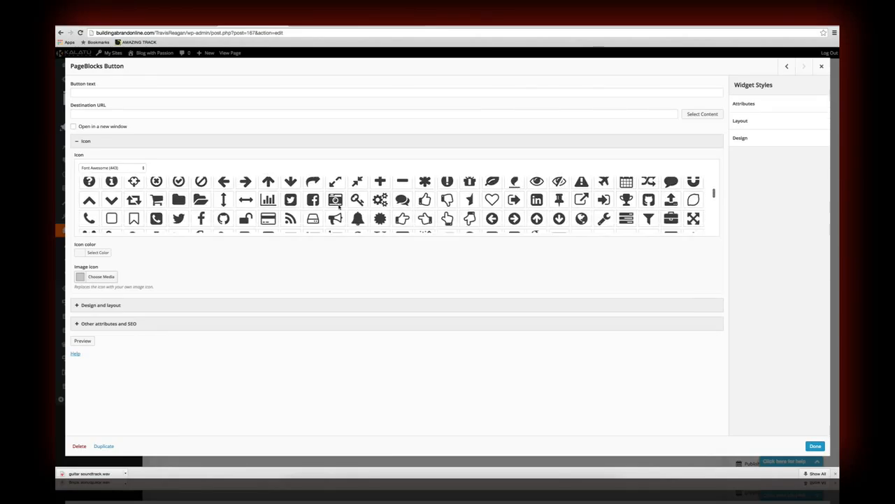
{"action": "scroll", "coordinate": [340, 205], "scroll_direction": "down", "scroll_amount": 10}
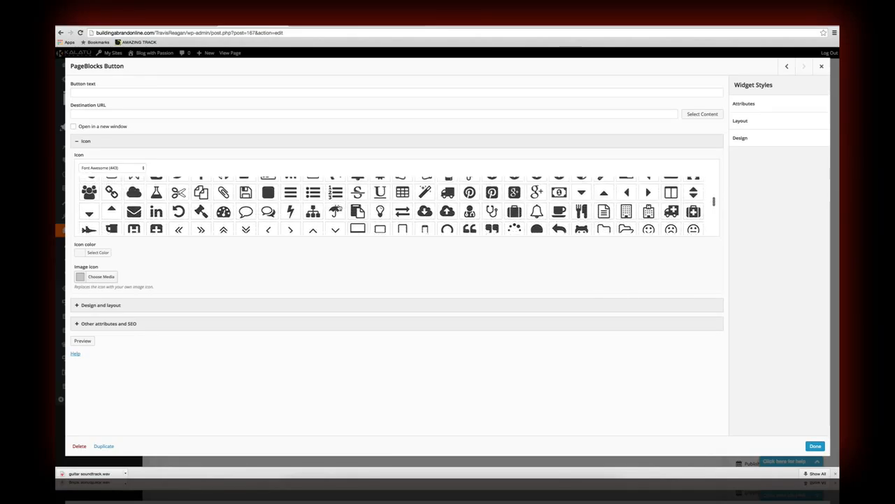
{"action": "scroll", "coordinate": [338, 209], "scroll_direction": "down", "scroll_amount": 10}
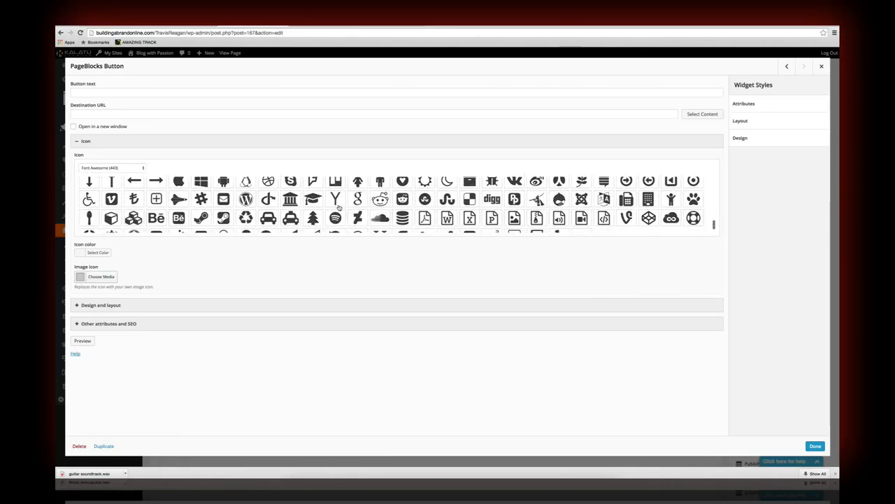
{"action": "scroll", "coordinate": [338, 206], "scroll_direction": "down", "scroll_amount": 2}
{"action": "scroll", "coordinate": [338, 207], "scroll_direction": "up", "scroll_amount": 4}
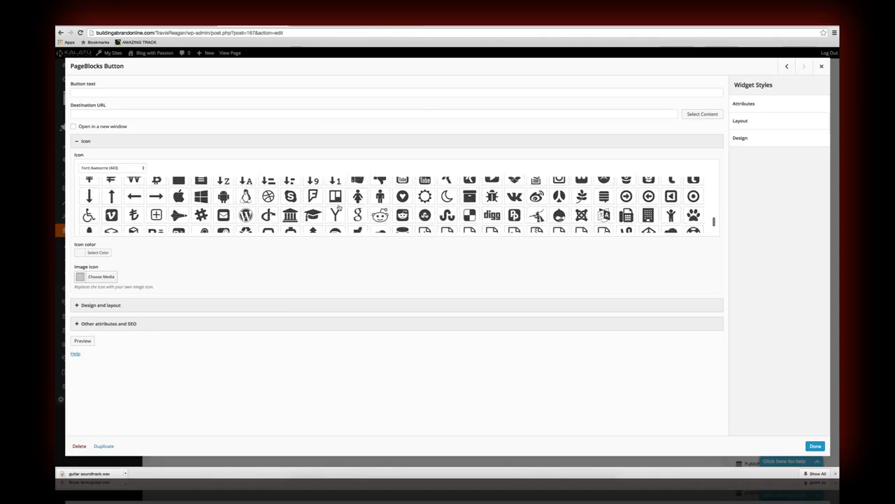
{"action": "scroll", "coordinate": [338, 207], "scroll_direction": "down", "scroll_amount": 4}
{"action": "scroll", "coordinate": [339, 207], "scroll_direction": "up", "scroll_amount": 10}
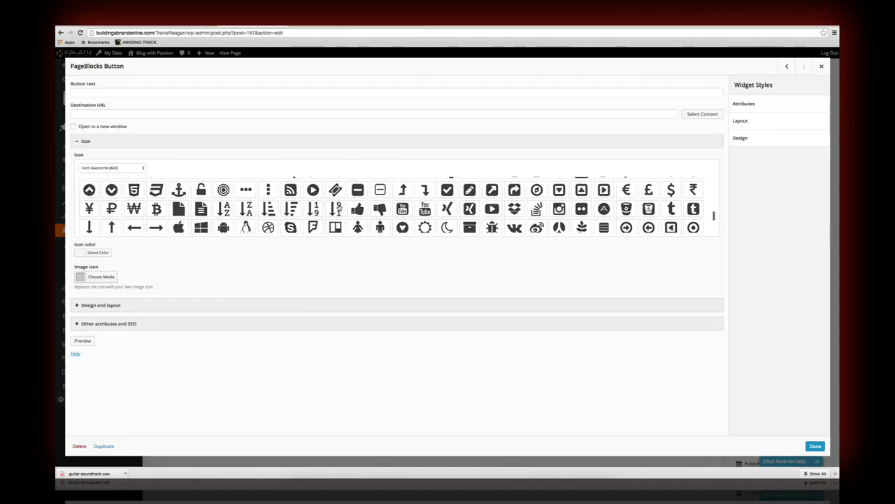
{"action": "scroll", "coordinate": [338, 207], "scroll_direction": "up", "scroll_amount": 1}
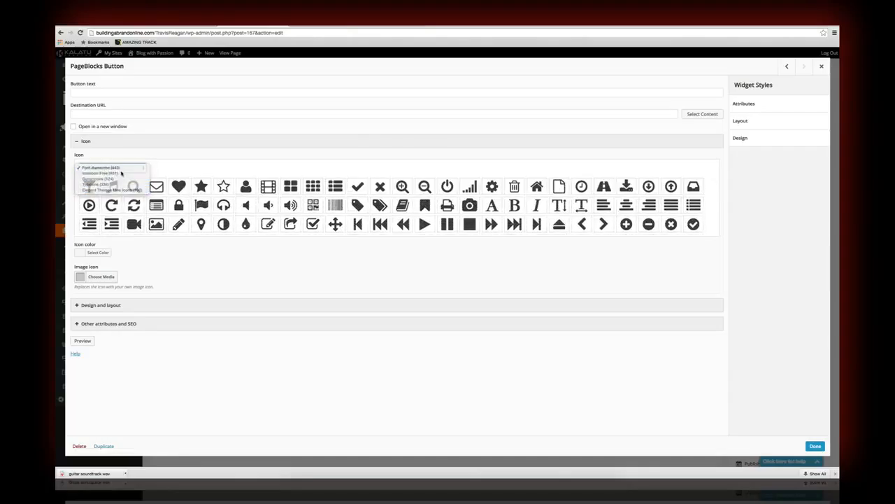
Pick the filled-in text document icon from the Icomoon Free set and make the icon colour white
{"action": "left_click", "coordinate": [121, 172]}
{"action": "scroll", "coordinate": [180, 186], "scroll_direction": "down", "scroll_amount": 1}
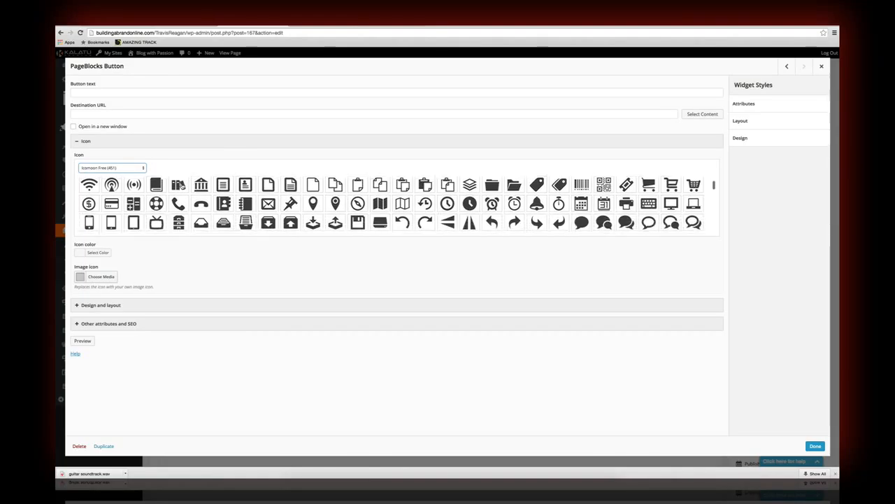
{"action": "scroll", "coordinate": [276, 199], "scroll_direction": "up", "scroll_amount": 1}
{"action": "left_click", "coordinate": [289, 200]}
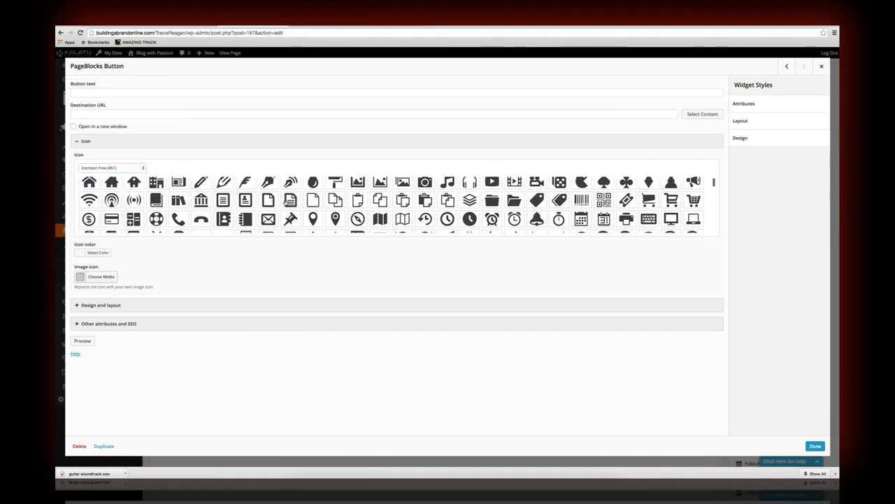
{"action": "left_click", "coordinate": [98, 253]}
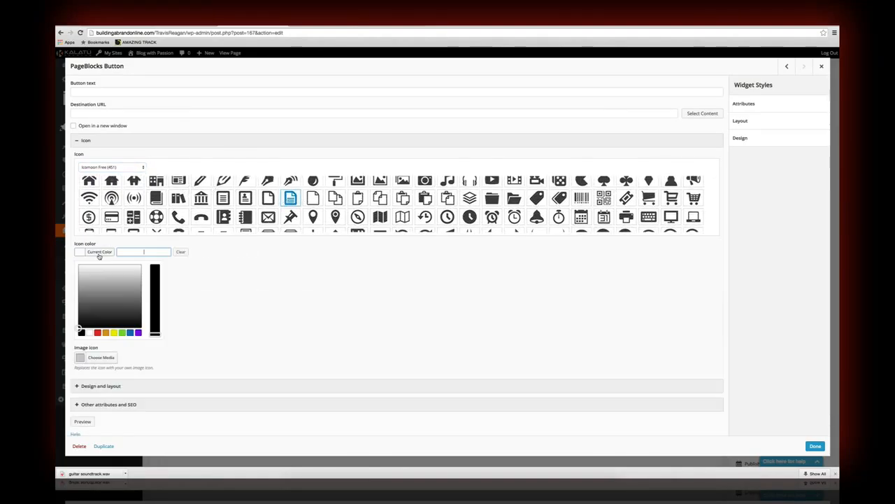
{"action": "left_click", "coordinate": [89, 333]}
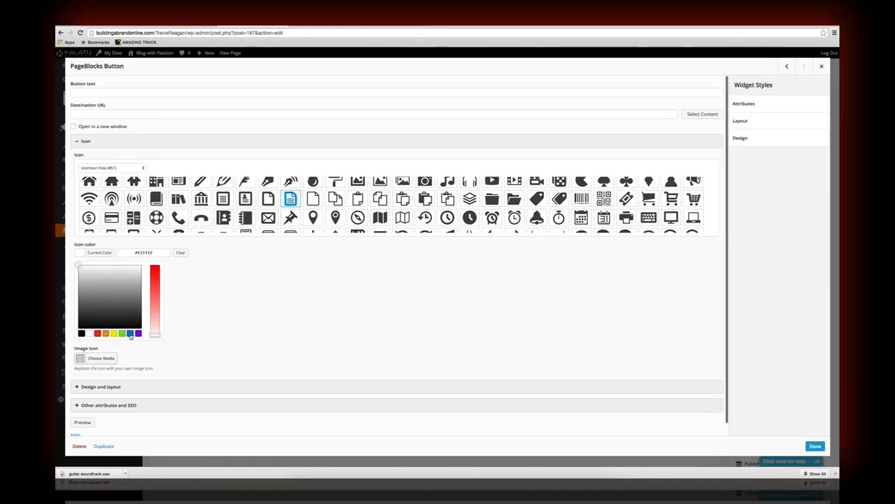
{"action": "left_click", "coordinate": [479, 365]}
Set the button's rounding to Completely rounded, padding to Low and font size to Extra large, and preview it
{"action": "left_click", "coordinate": [126, 309]}
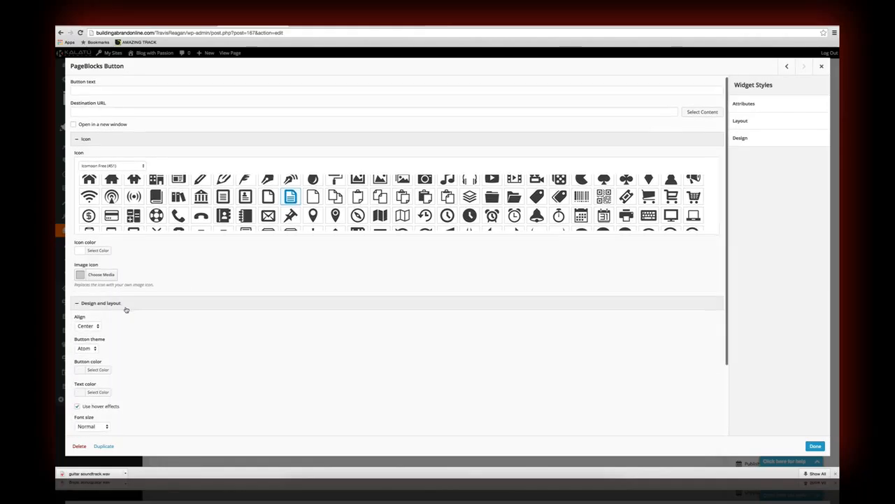
{"action": "scroll", "coordinate": [105, 326], "scroll_direction": "down", "scroll_amount": 3}
{"action": "left_click", "coordinate": [109, 391]}
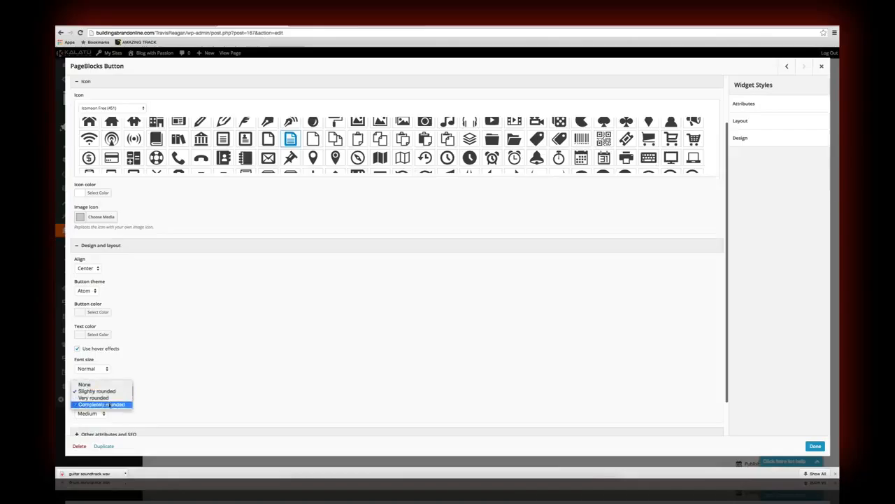
{"action": "left_click", "coordinate": [94, 405]}
{"action": "scroll", "coordinate": [98, 399], "scroll_direction": "down", "scroll_amount": 2}
{"action": "left_click", "coordinate": [91, 372]}
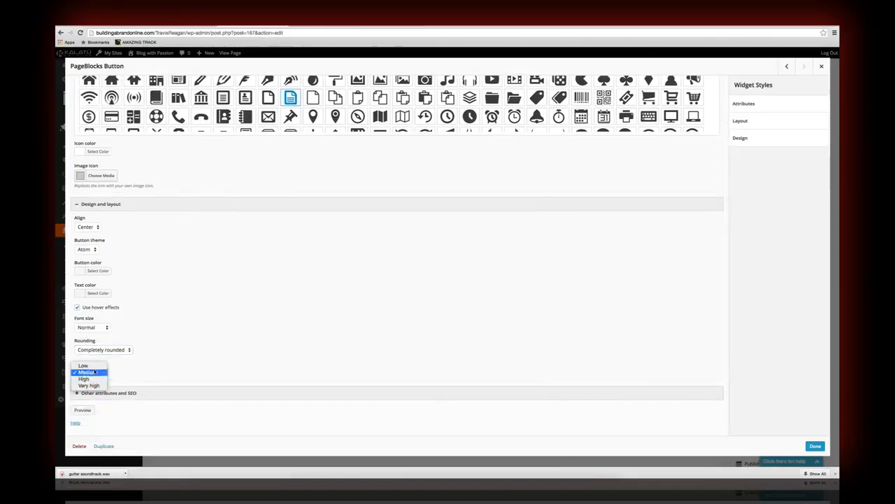
{"action": "left_click", "coordinate": [85, 365]}
{"action": "left_click", "coordinate": [95, 328]}
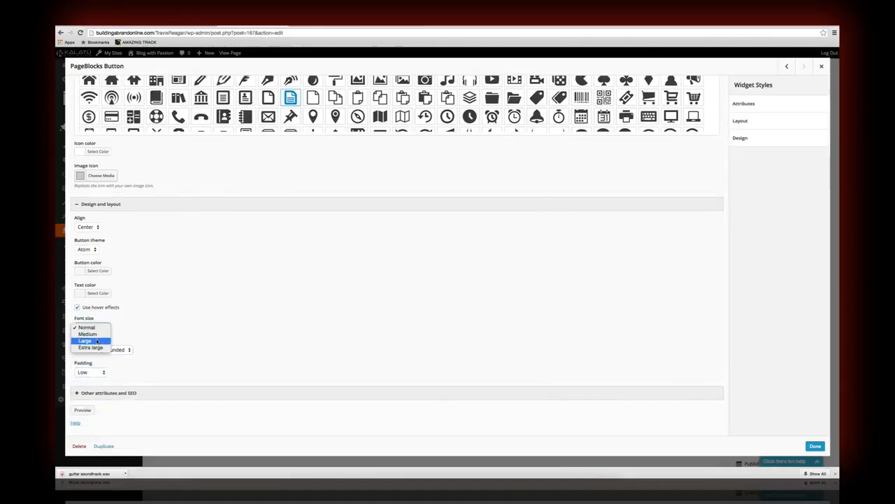
{"action": "left_click", "coordinate": [91, 347]}
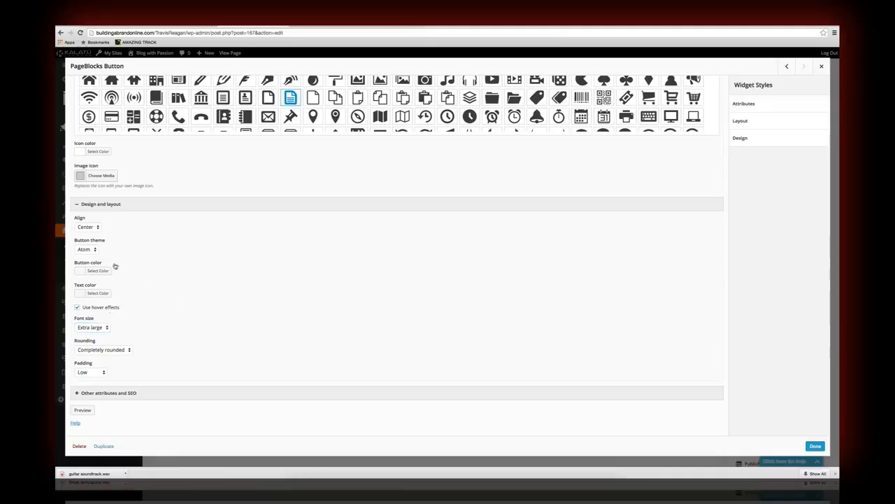
{"action": "left_click", "coordinate": [83, 410]}
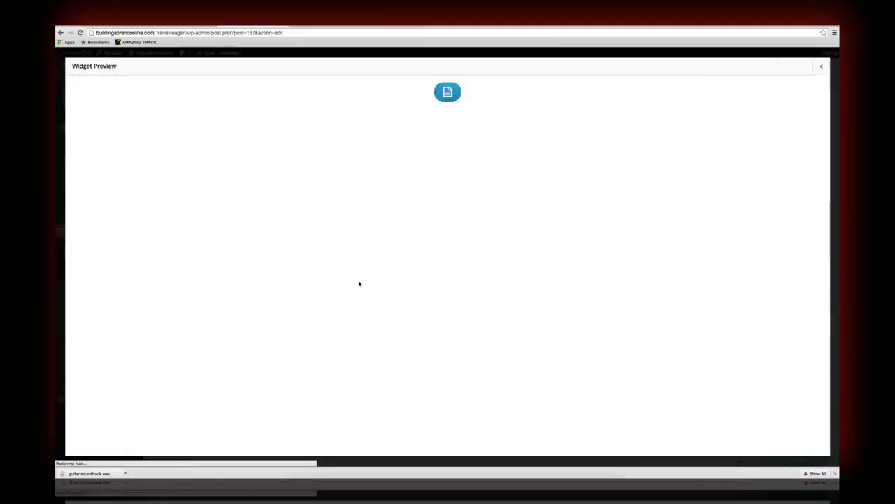
{"action": "left_click", "coordinate": [819, 68]}
Try Very high padding on the button and preview it
{"action": "left_click", "coordinate": [89, 373]}
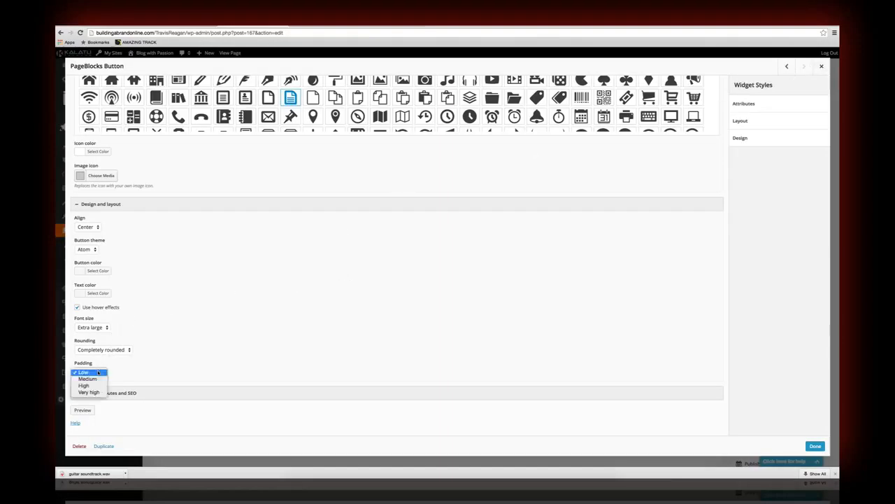
{"action": "left_click", "coordinate": [87, 394]}
{"action": "left_click", "coordinate": [82, 410]}
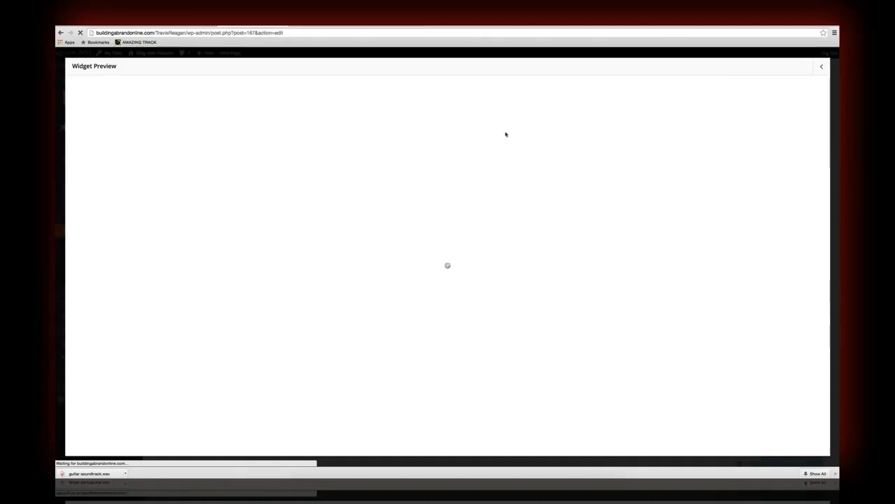
{"action": "left_click", "coordinate": [820, 66]}
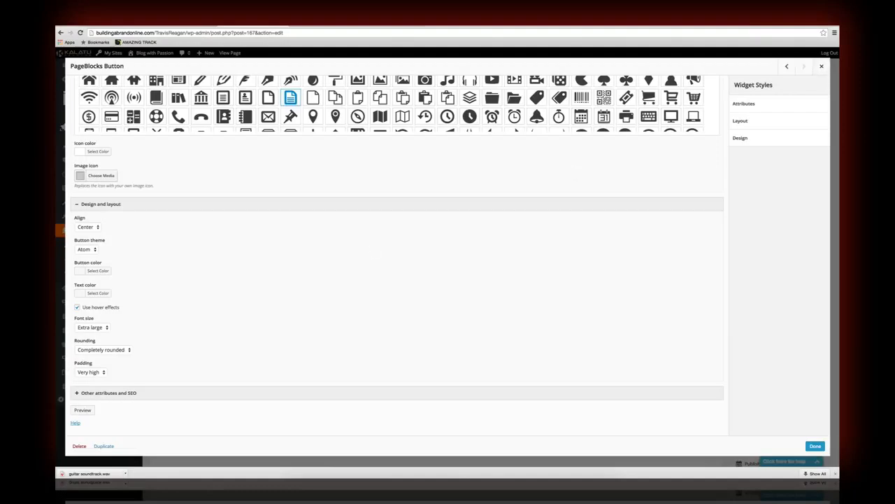
Set the button's padding to Medium and preview the widget
{"action": "left_click", "coordinate": [90, 372]}
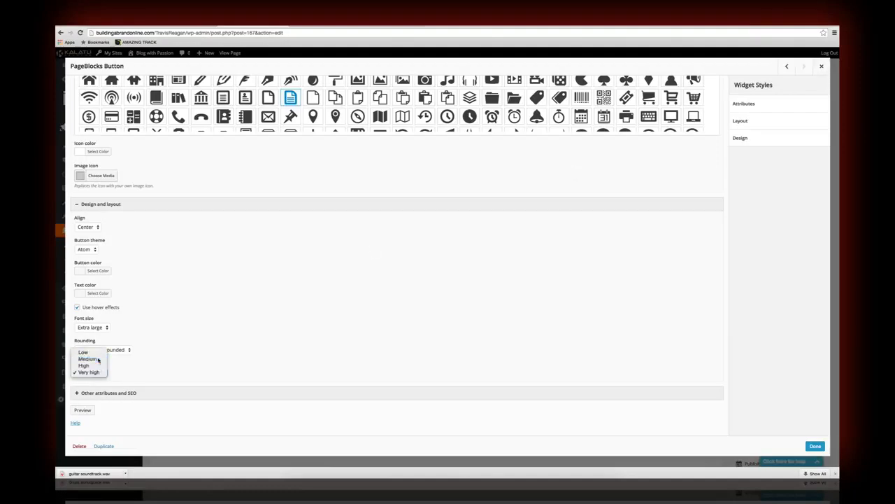
{"action": "left_click", "coordinate": [88, 356]}
{"action": "left_click", "coordinate": [83, 410]}
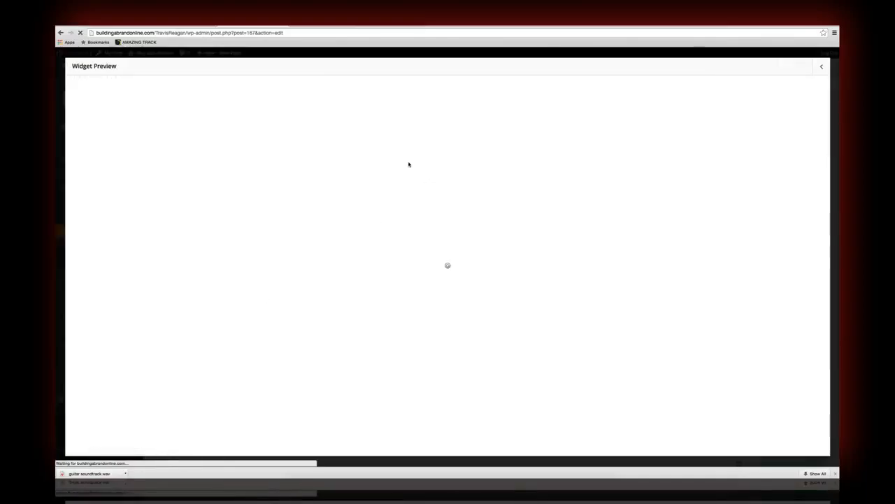
{"action": "left_click", "coordinate": [821, 66]}
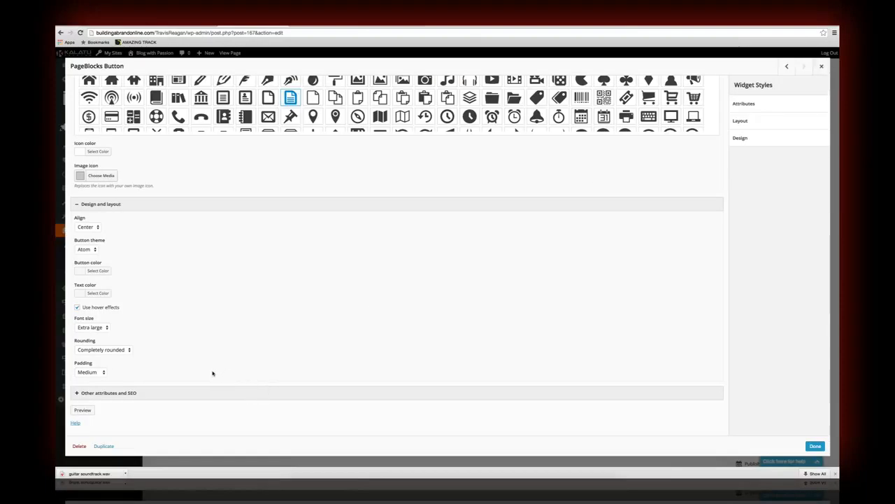
{"action": "scroll", "coordinate": [107, 257], "scroll_direction": "up", "scroll_amount": 3}
{"action": "left_click", "coordinate": [108, 92]}
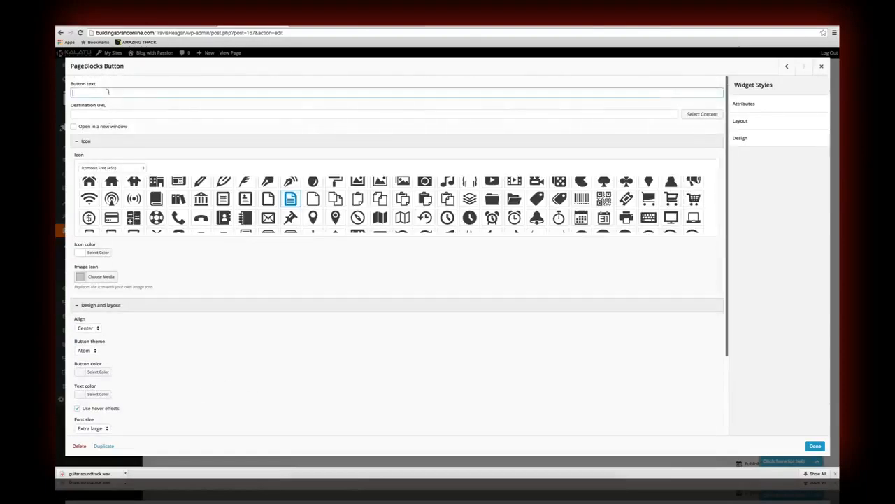
{"action": "type", "text": "FREE PDF"}
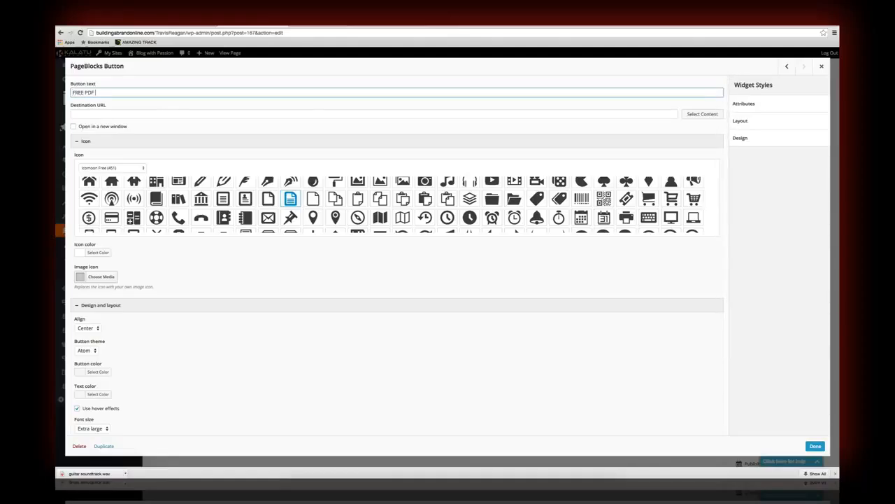
{"action": "left_click", "coordinate": [144, 113]}
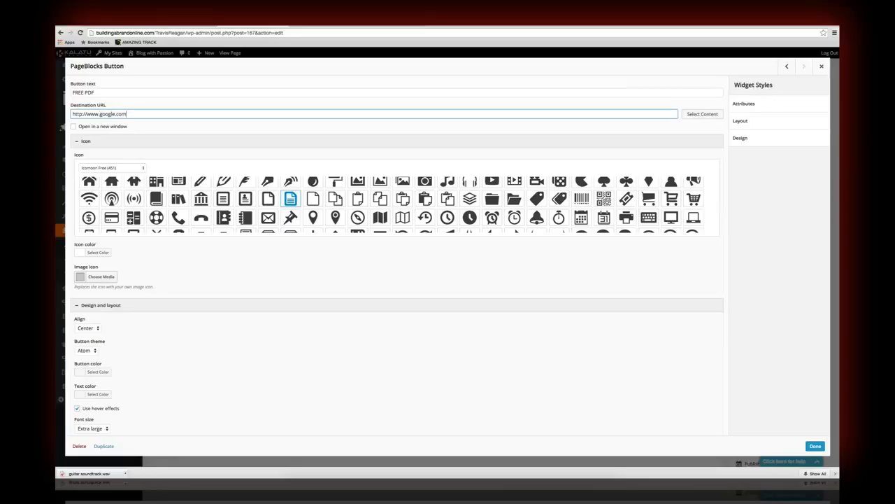
{"action": "key", "text": "super+a"}
{"action": "left_click", "coordinate": [73, 127]}
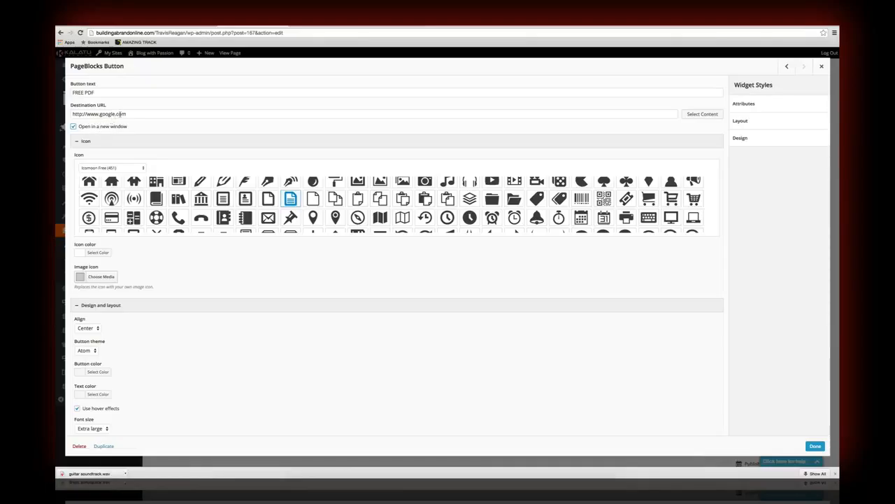
Preview the finished FREE PDF button and save the widget
{"action": "scroll", "coordinate": [190, 302], "scroll_direction": "down", "scroll_amount": 3}
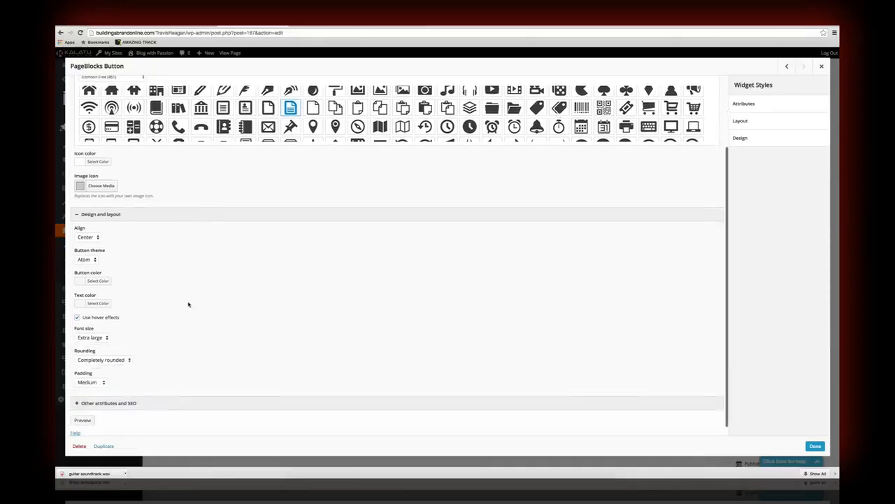
{"action": "left_click", "coordinate": [90, 422]}
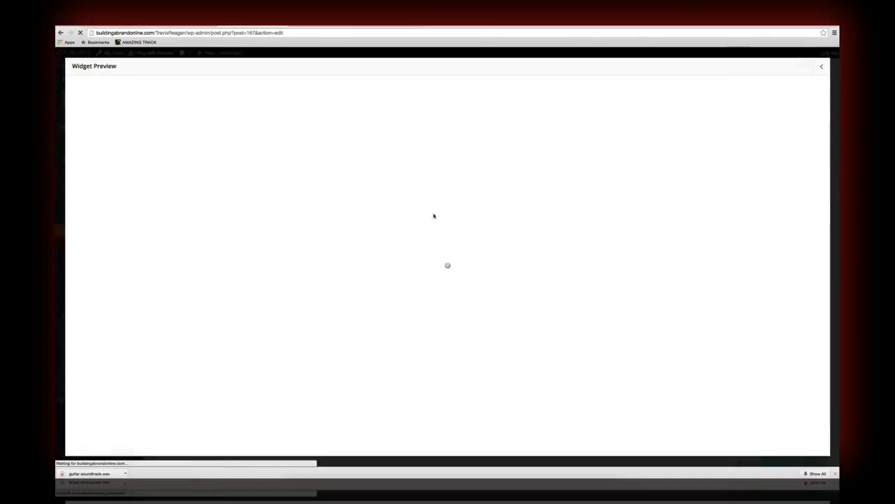
{"action": "left_click", "coordinate": [819, 66]}
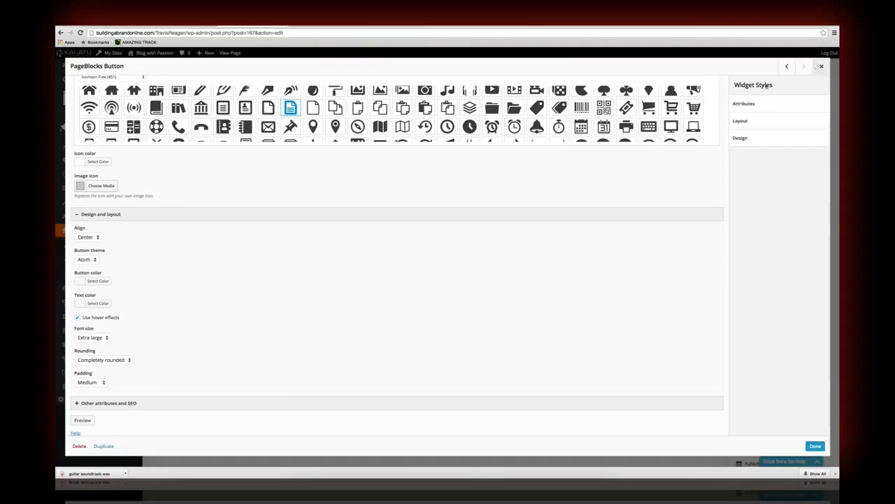
{"action": "scroll", "coordinate": [381, 361], "scroll_direction": "down", "scroll_amount": 1}
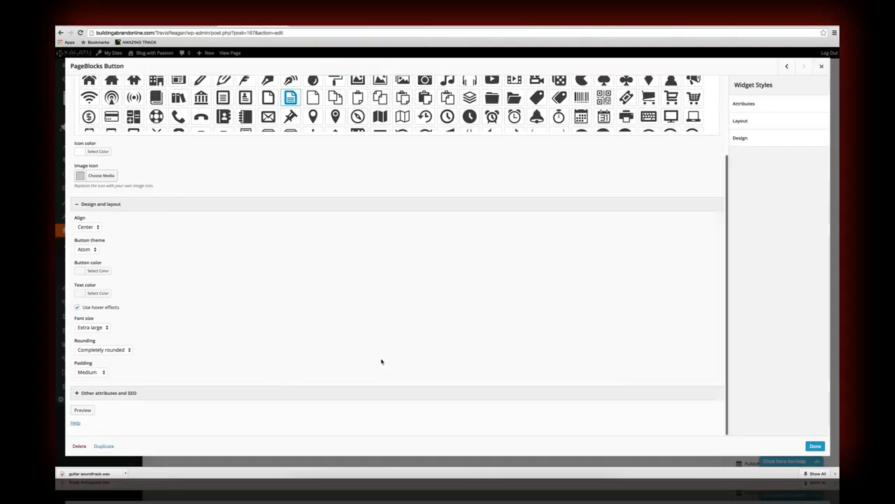
{"action": "left_click", "coordinate": [815, 447]}
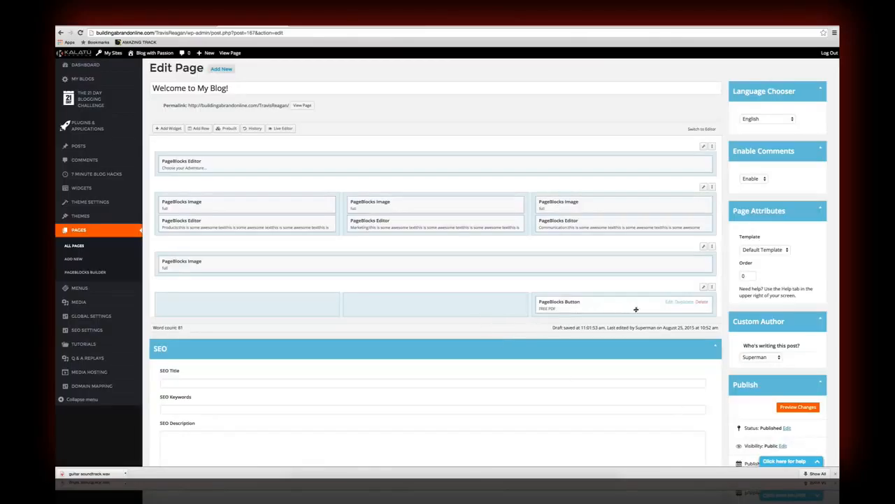
Duplicate the FREE PDF button five times and distribute the buttons so each of the row's three columns holds two
{"action": "left_click", "coordinate": [684, 302]}
{"action": "left_click", "coordinate": [685, 302]}
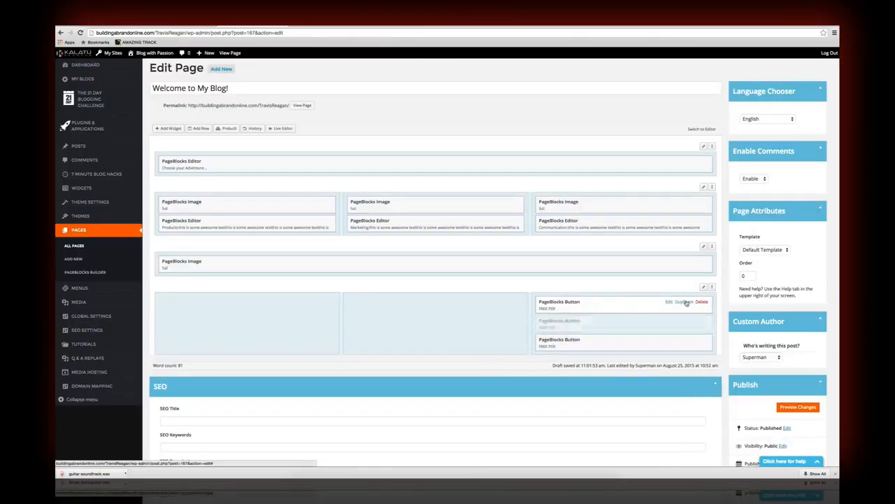
{"action": "left_click", "coordinate": [684, 302]}
{"action": "left_click", "coordinate": [685, 303]}
{"action": "left_click", "coordinate": [685, 302]}
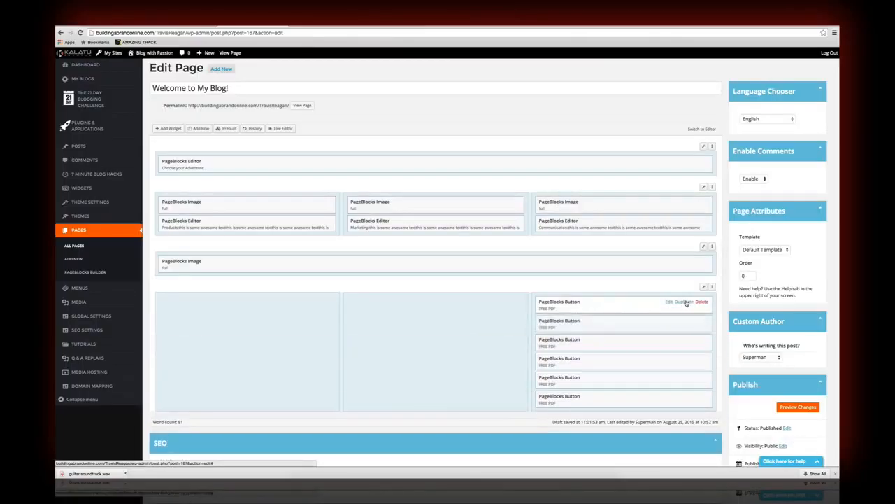
{"action": "left_click_drag", "start_coordinate": [613, 325], "coordinate": [411, 331]}
{"action": "left_click_drag", "start_coordinate": [585, 343], "coordinate": [276, 340]}
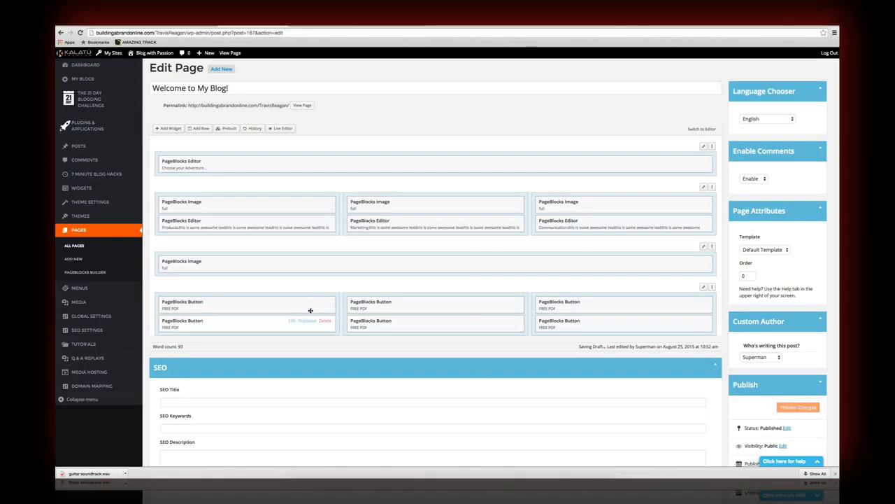
Duplicate a FREE PDF button in the middle column and delete the extra copy
{"action": "left_click", "coordinate": [490, 301]}
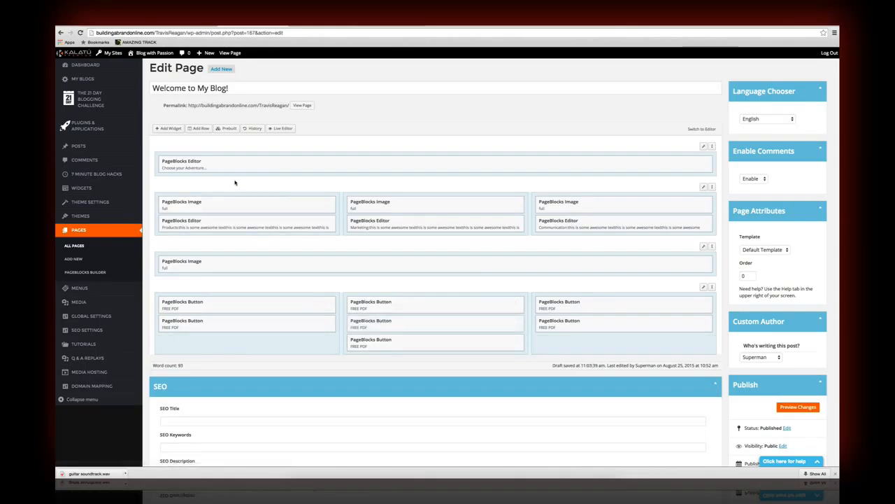
{"action": "left_click", "coordinate": [514, 339]}
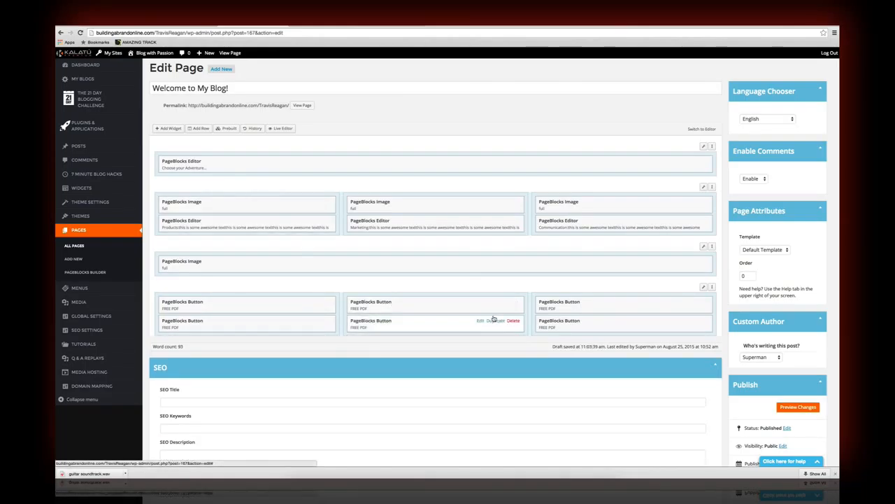
{"action": "left_click", "coordinate": [480, 321]}
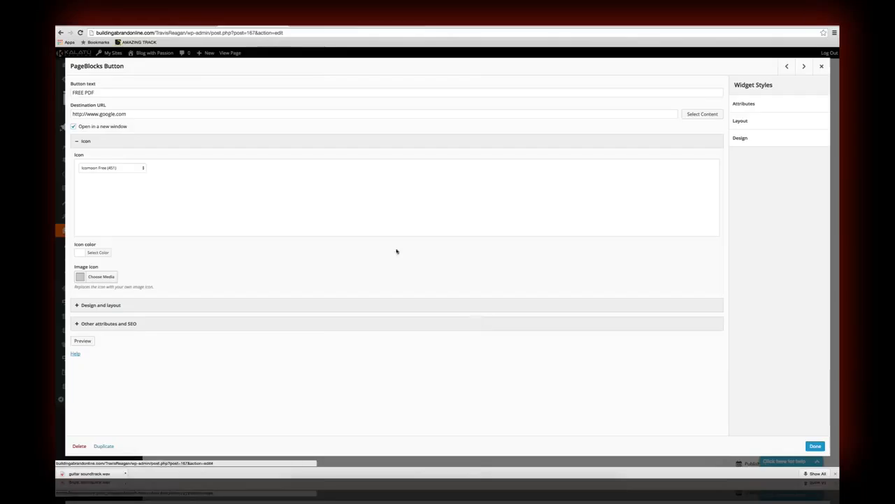
{"action": "left_click", "coordinate": [133, 116]}
{"action": "type", "text": "/2"}
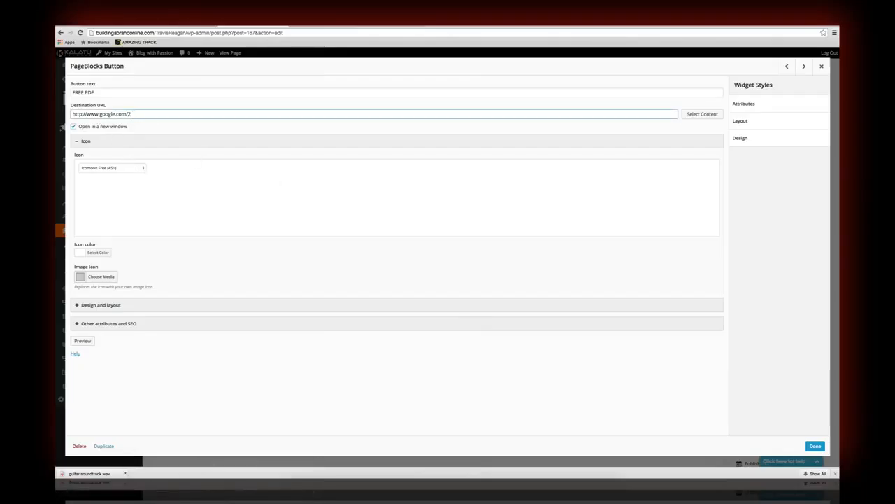
{"action": "type", "text": "/3"}
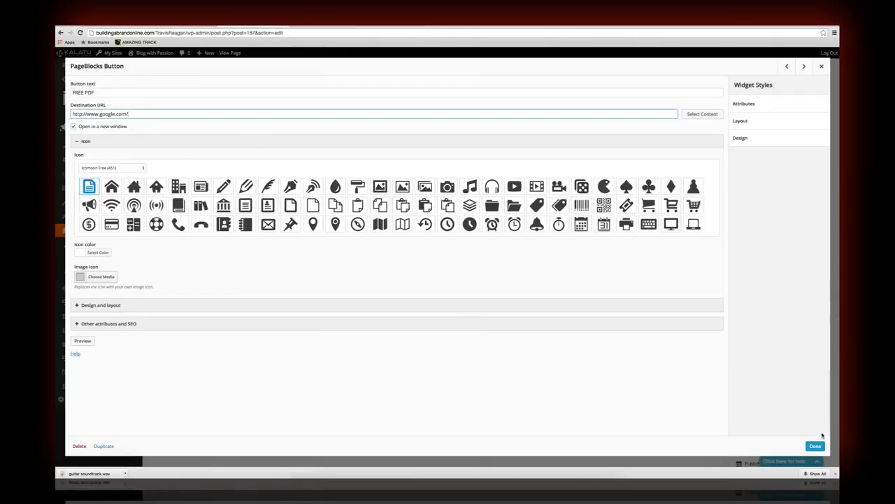
{"action": "left_click", "coordinate": [816, 445]}
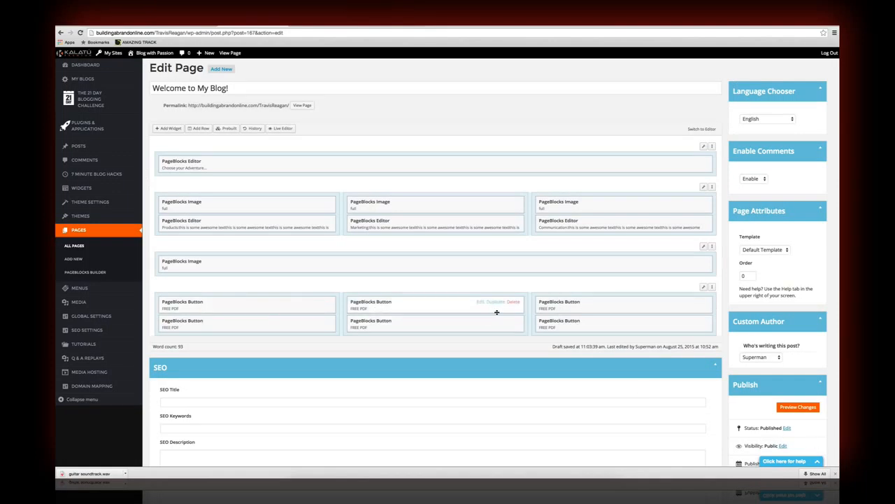
Open youtube.com in a new browser tab
{"action": "scroll", "coordinate": [498, 310], "scroll_direction": "down", "scroll_amount": 3}
{"action": "scroll", "coordinate": [456, 296], "scroll_direction": "up", "scroll_amount": 3}
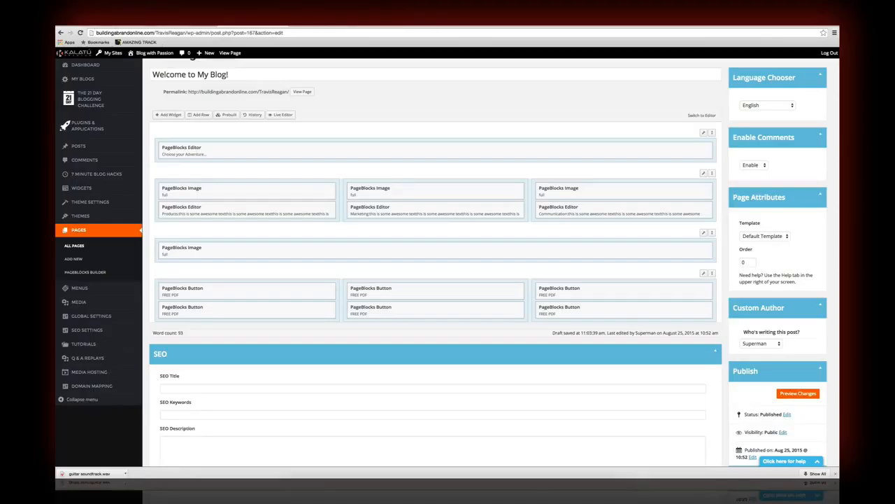
{"action": "key", "text": "ctrl+t"}
{"action": "type", "text": "youtube.com"}
{"action": "key", "text": "Return"}
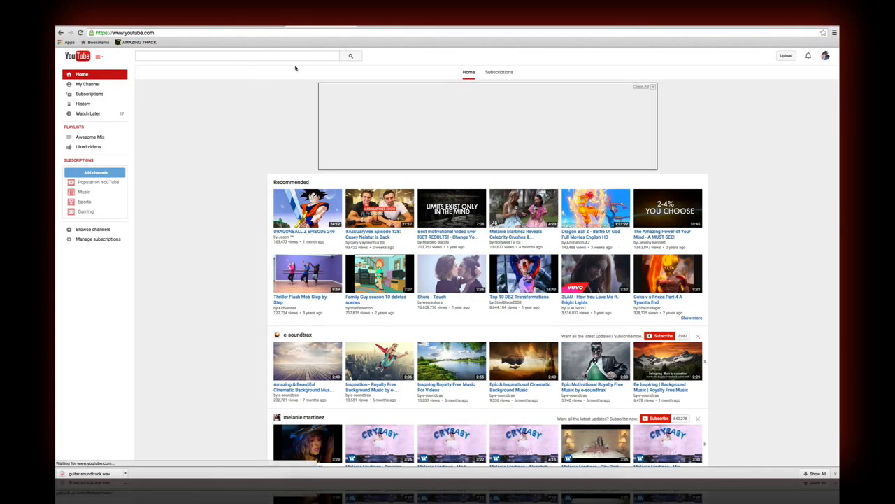
Search YouTube for "amazing background video" and open the video "Amazing & Beautiful Cinematic Background Music For Videos"
{"action": "type", "text": "you"}
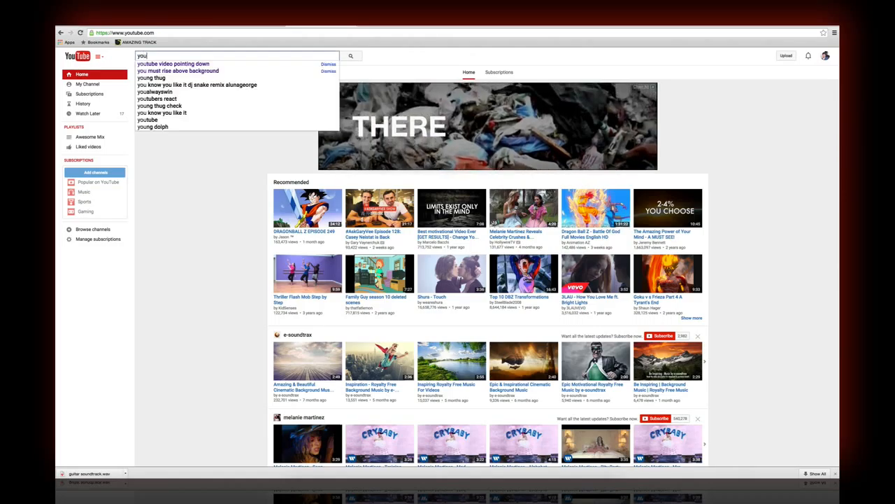
{"action": "key", "text": "BackSpace"}
{"action": "key", "text": "BackSpace"}
{"action": "key", "text": "BackSpace"}
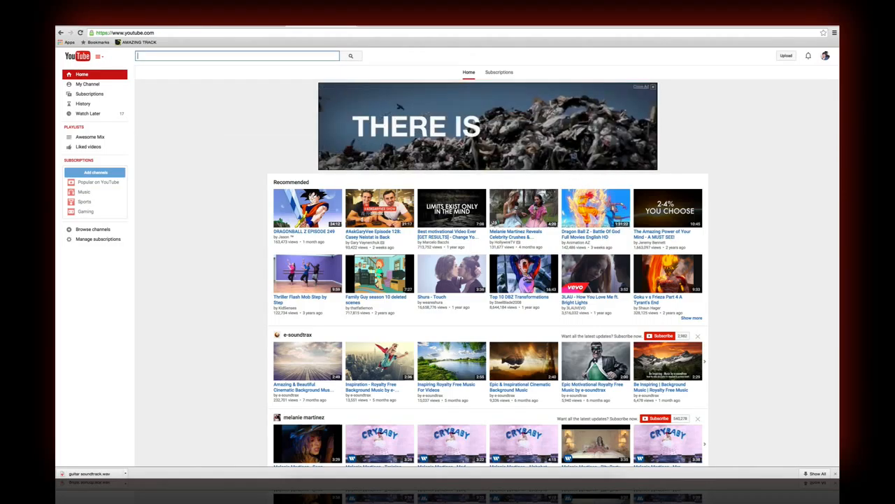
{"action": "type", "text": "amazing back"}
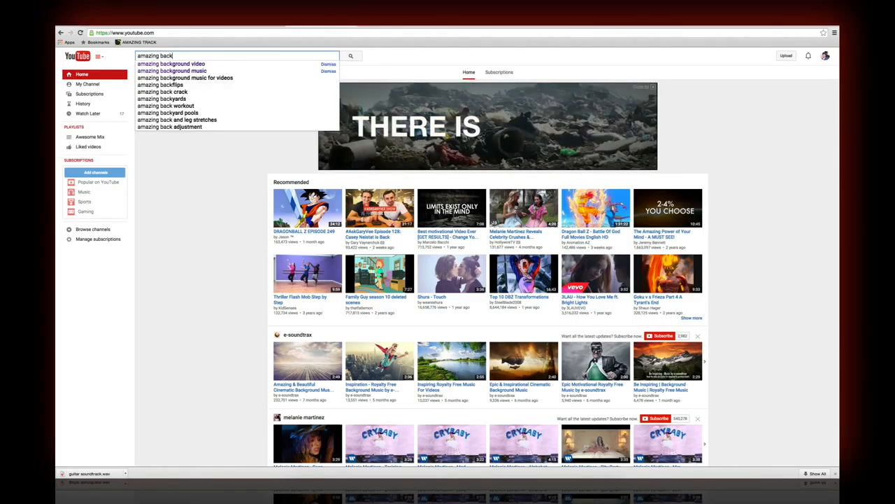
{"action": "key", "text": "Down"}
{"action": "key", "text": "Return"}
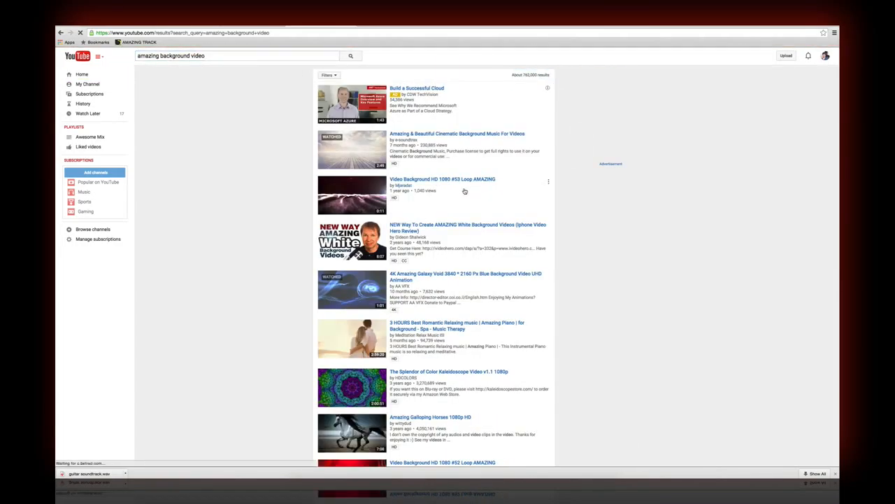
{"action": "left_click", "coordinate": [423, 133]}
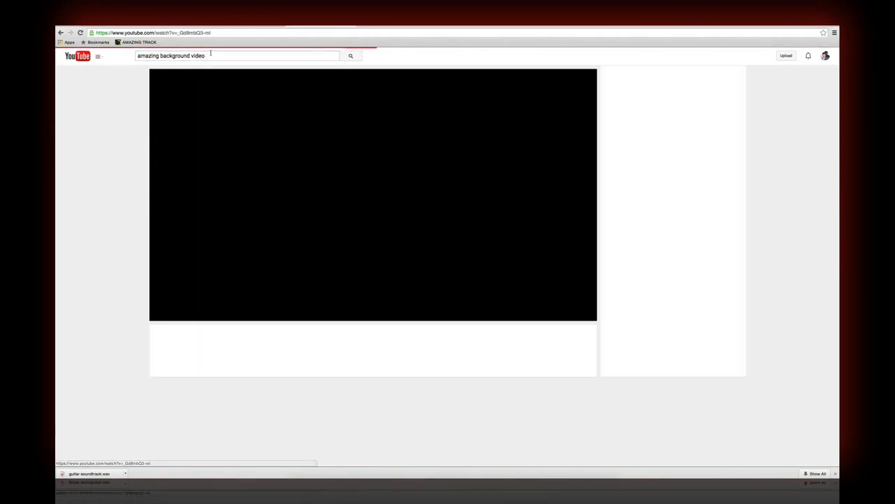
Return to the blog's page editor, insert a row with three even columns and place it below the FREE PDF buttons
{"action": "left_click", "coordinate": [175, 32]}
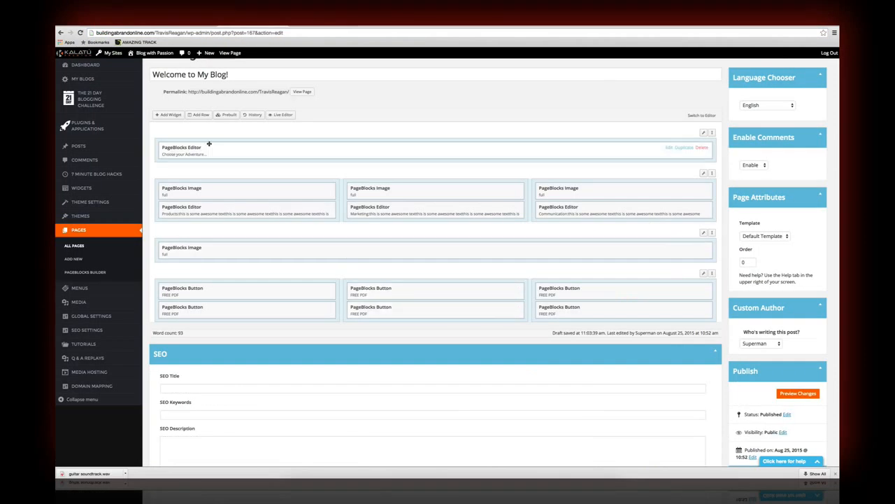
{"action": "left_click", "coordinate": [195, 115]}
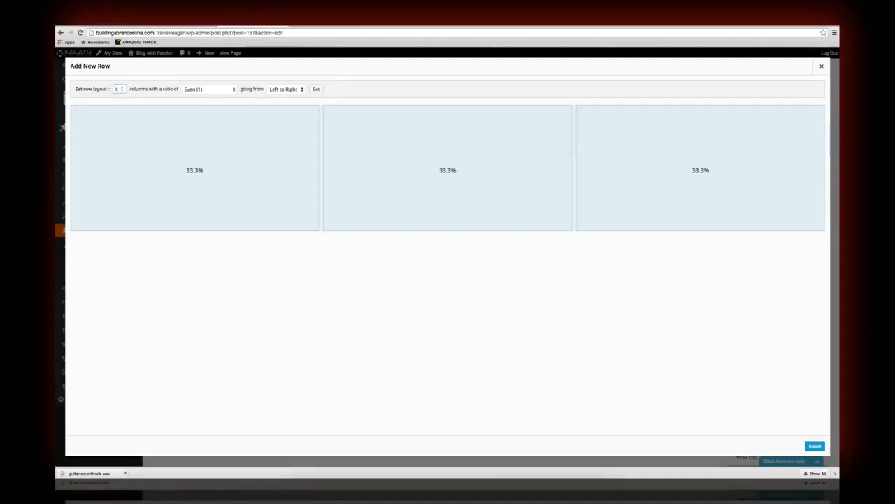
{"action": "left_click", "coordinate": [815, 445]}
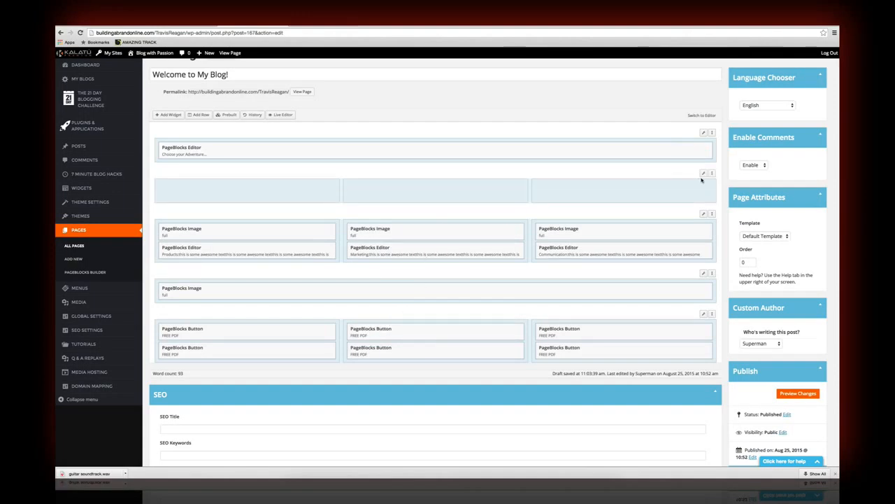
{"action": "left_click_drag", "start_coordinate": [712, 173], "coordinate": [692, 343]}
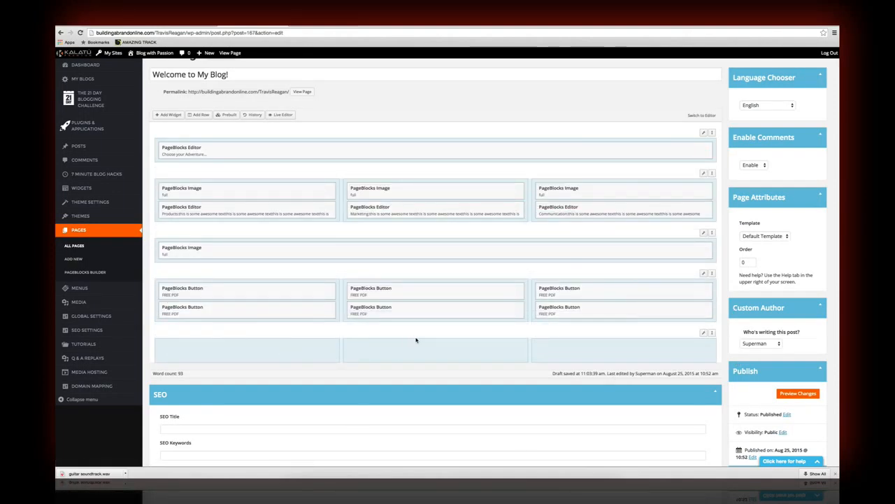
Add a PageBlocks Editor widget to the third column of the new row and open it in Text mode
{"action": "scroll", "coordinate": [416, 340], "scroll_direction": "up", "scroll_amount": 1}
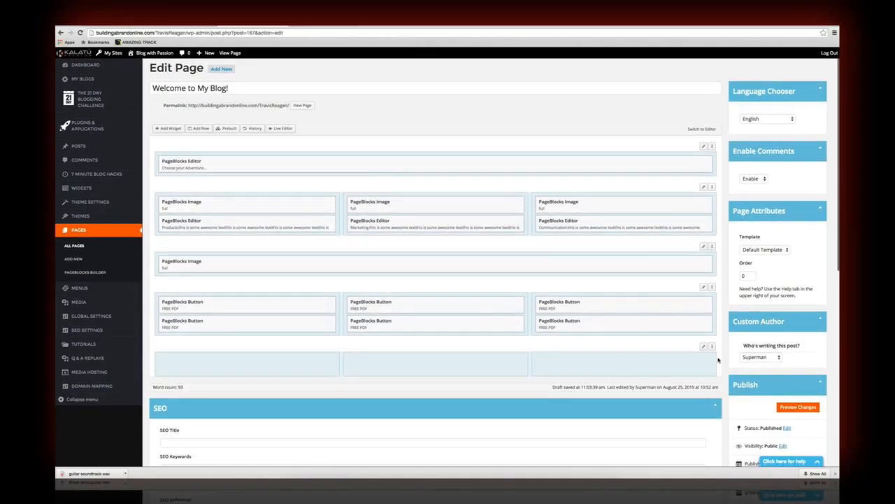
{"action": "left_click", "coordinate": [172, 131]}
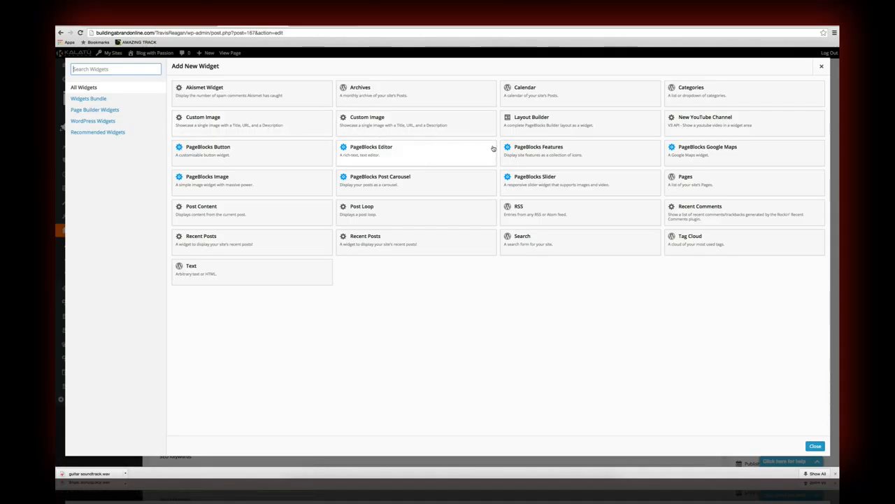
{"action": "left_click", "coordinate": [428, 156]}
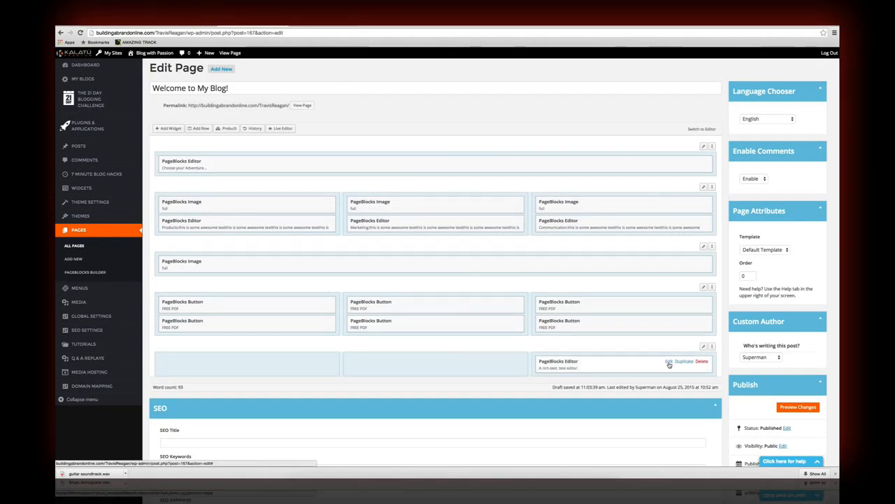
{"action": "left_click", "coordinate": [669, 362]}
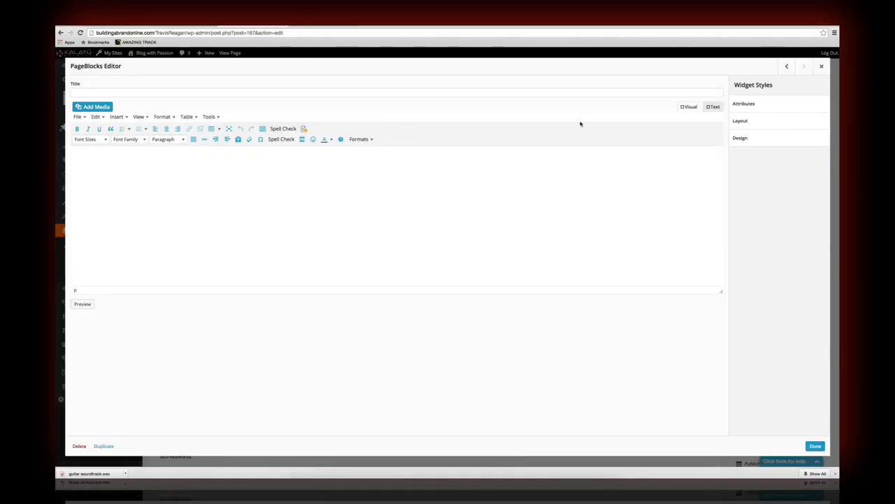
{"action": "left_click", "coordinate": [711, 107]}
Switch to the YouTube video, skip its advertisement and pause the playback
{"action": "left_click", "coordinate": [302, 28]}
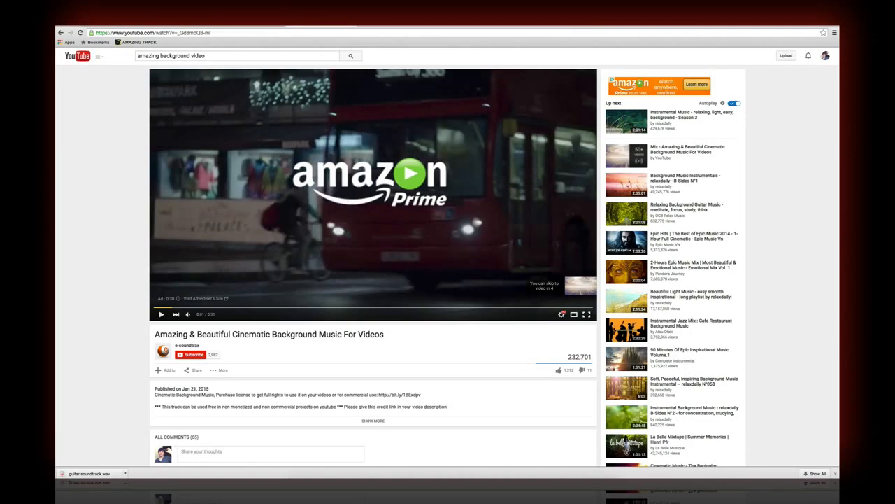
{"action": "left_click", "coordinate": [157, 315]}
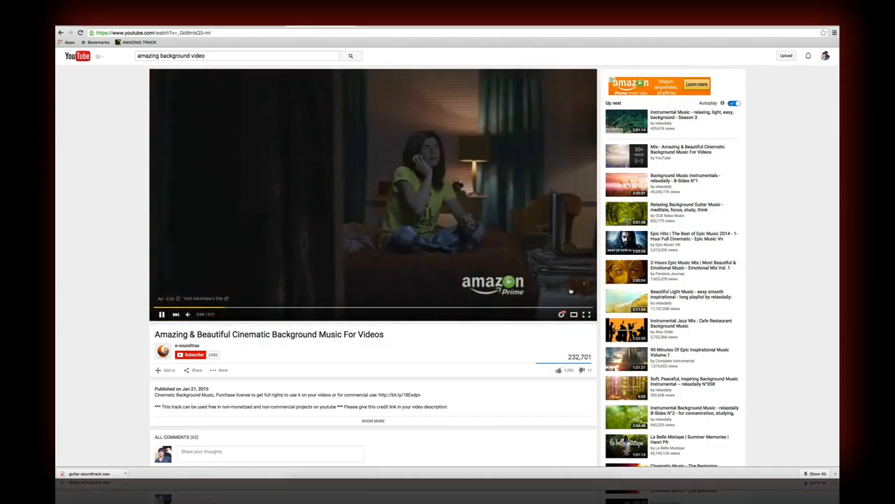
{"action": "left_click", "coordinate": [570, 291]}
{"action": "left_click", "coordinate": [161, 315]}
Copy the video's 560 × 315 iframe embed code from YouTube and paste it into the PageBlocks Editor widget
{"action": "scroll", "coordinate": [171, 315], "scroll_direction": "down", "scroll_amount": 3}
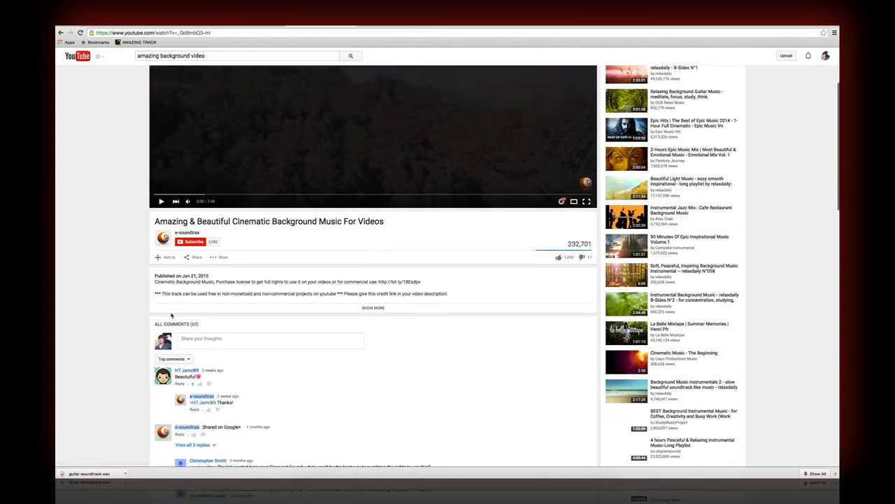
{"action": "scroll", "coordinate": [171, 315], "scroll_direction": "down", "scroll_amount": 1}
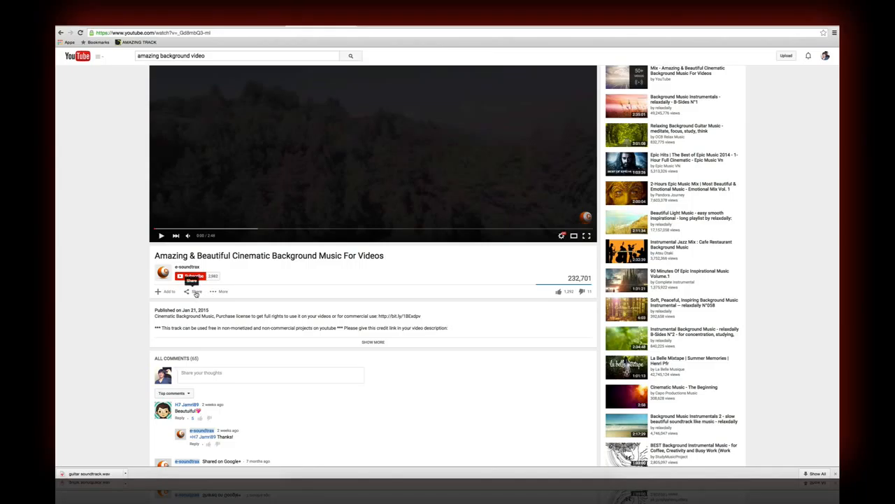
{"action": "left_click", "coordinate": [195, 291]}
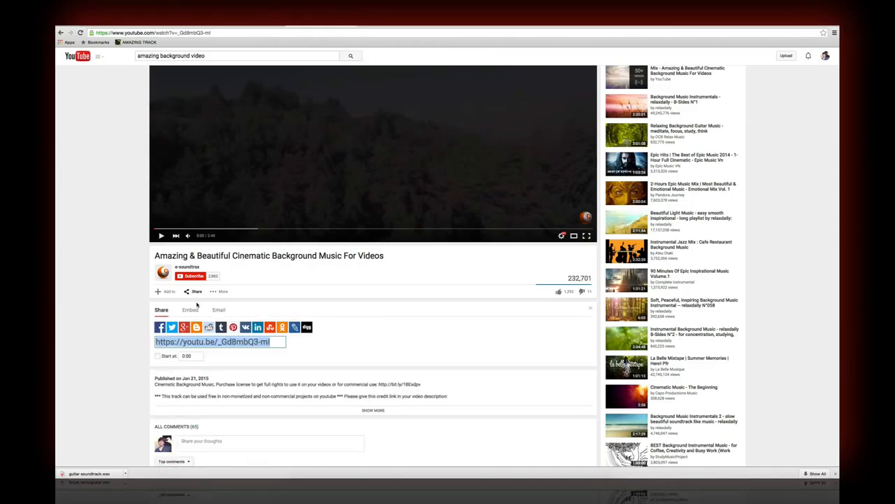
{"action": "left_click", "coordinate": [191, 309]}
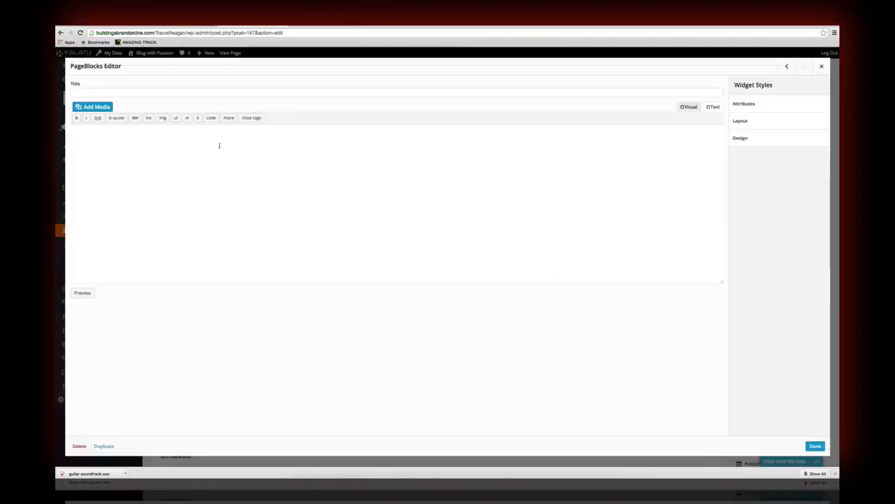
{"action": "type", "text": "<iframe width=\"560\" height=\"315\" src=\"https://www.youtube.com/embed/_Gd8mbQ3-mI\" frameborder=\"0\" allowfullscreen></iframe>"}
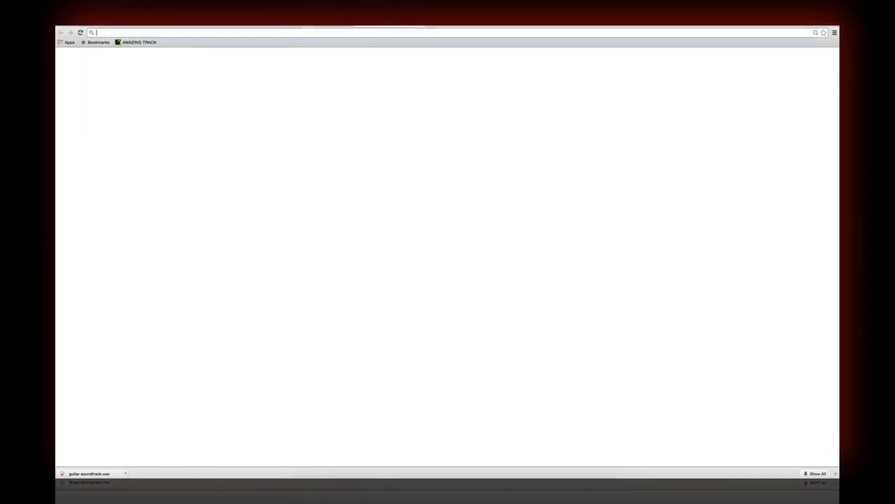
Search the web for "youtube autoplay code" in a new tab and open the Bigcommerce article on making a YouTube video autoplay
{"action": "type", "text": "youtube autopla"}
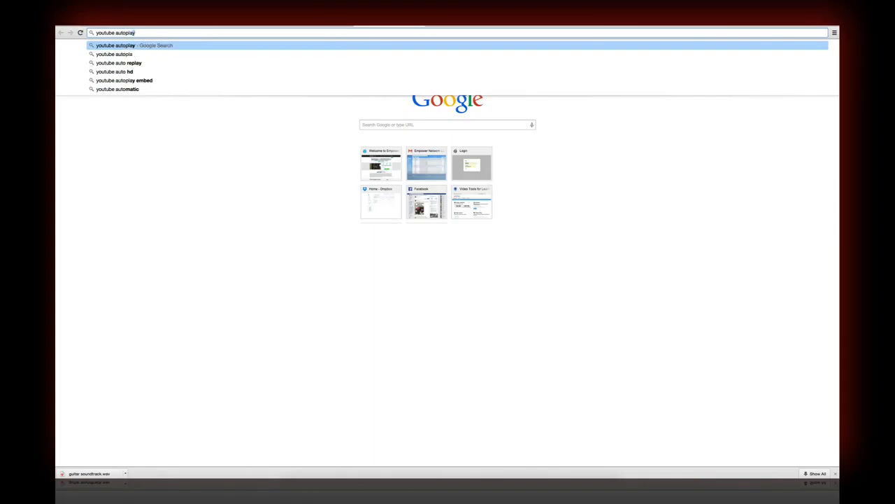
{"action": "type", "text": "y code"}
{"action": "key", "text": "Return"}
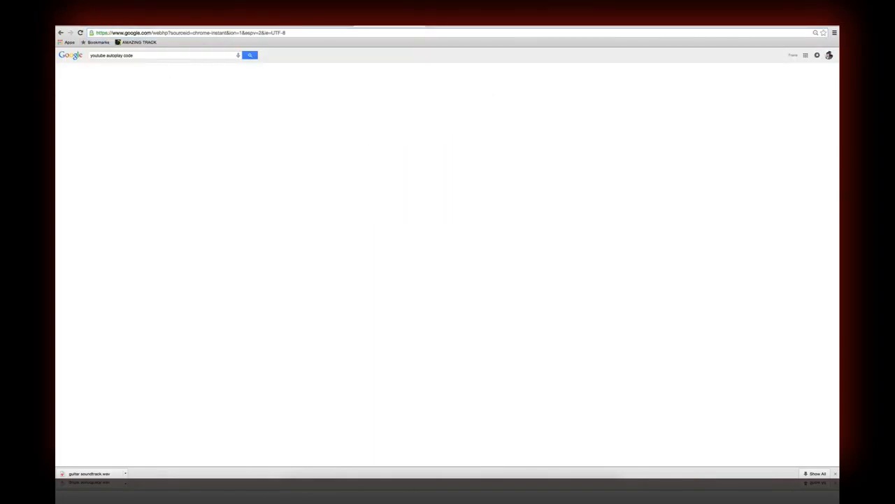
{"action": "left_click", "coordinate": [143, 95]}
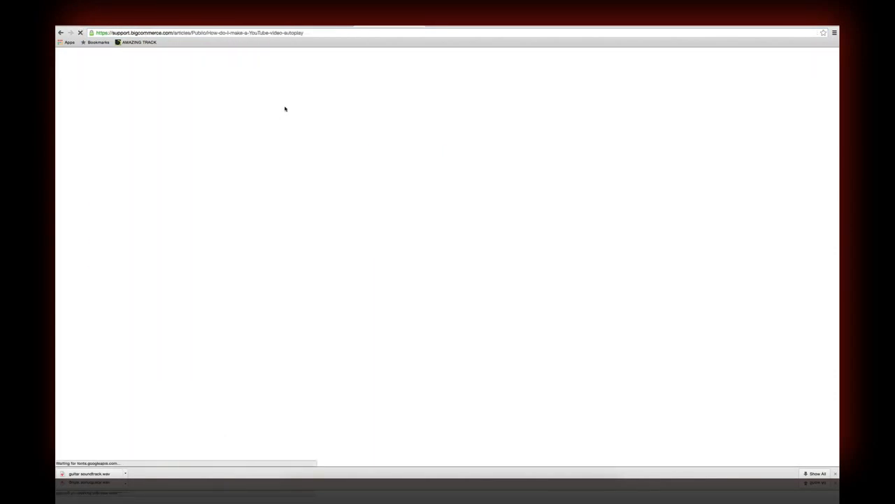
Copy the "?rel=0&autoplay=1" parameter from the article's instructions and return to the embed code in the PageBlocks Editor widget
{"action": "scroll", "coordinate": [293, 140], "scroll_direction": "down", "scroll_amount": 5}
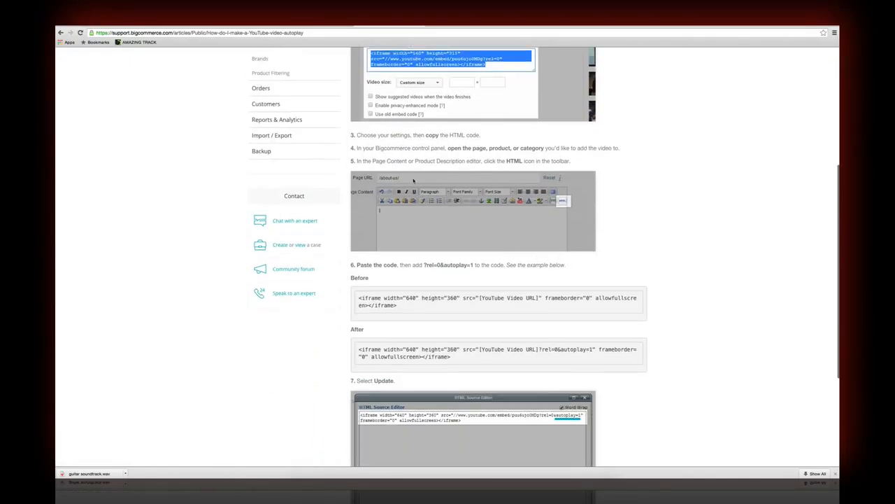
{"action": "scroll", "coordinate": [413, 180], "scroll_direction": "down", "scroll_amount": 2}
{"action": "scroll", "coordinate": [459, 233], "scroll_direction": "down", "scroll_amount": 1}
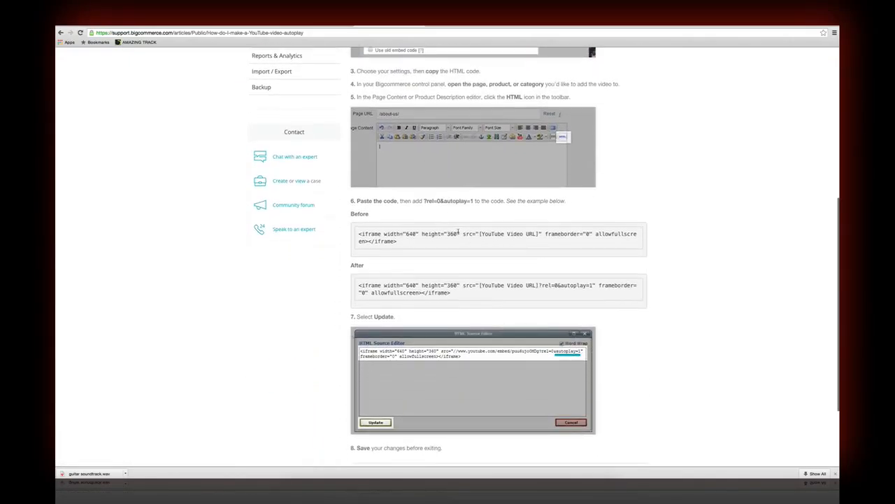
{"action": "left_click_drag", "start_coordinate": [424, 200], "coordinate": [474, 203]}
{"action": "key", "text": "super+c"}
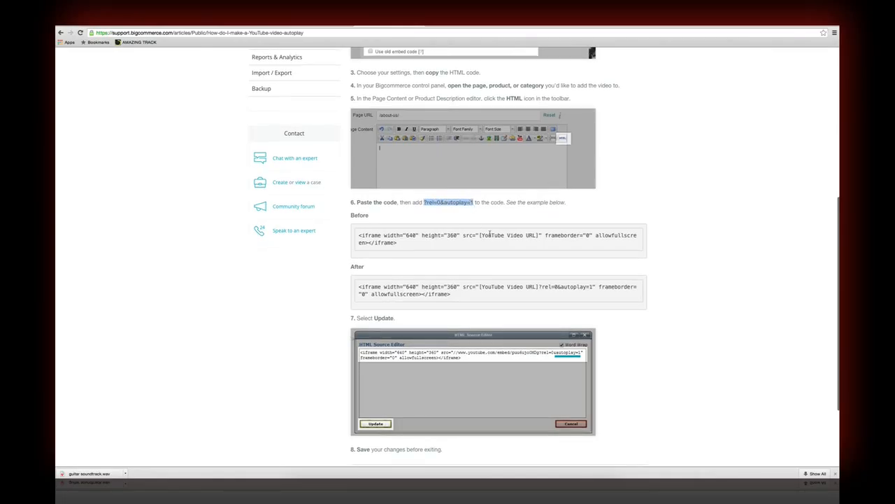
{"action": "left_click", "coordinate": [319, 23]}
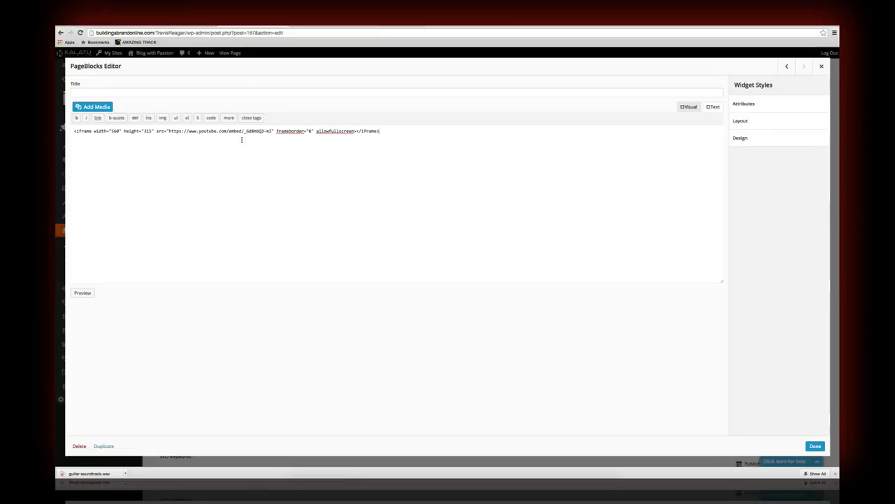
Insert the "?rel=0&autoplay=1" parameter after the video ID in the iframe's src address and view the embed in visual mode
{"action": "key", "text": "super+v"}
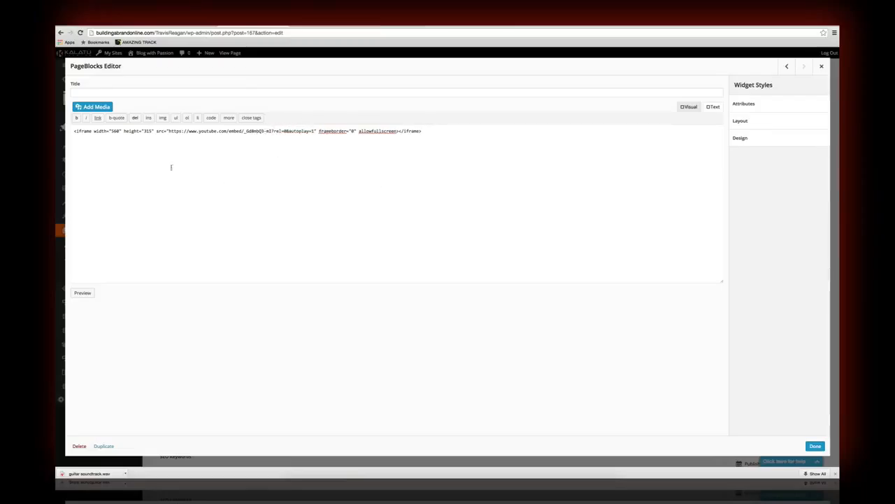
{"action": "left_click_drag", "start_coordinate": [133, 131], "coordinate": [422, 132]}
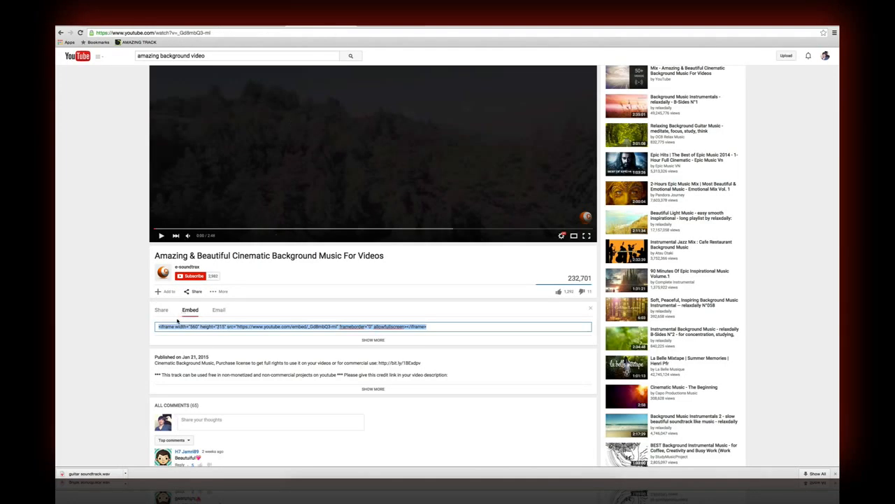
{"action": "scroll", "coordinate": [217, 93], "scroll_direction": "up", "scroll_amount": 1}
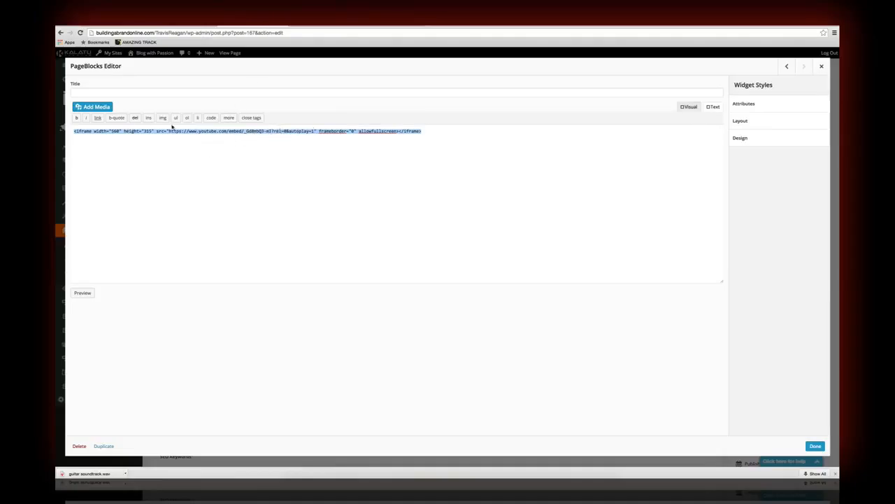
{"action": "left_click", "coordinate": [688, 106]}
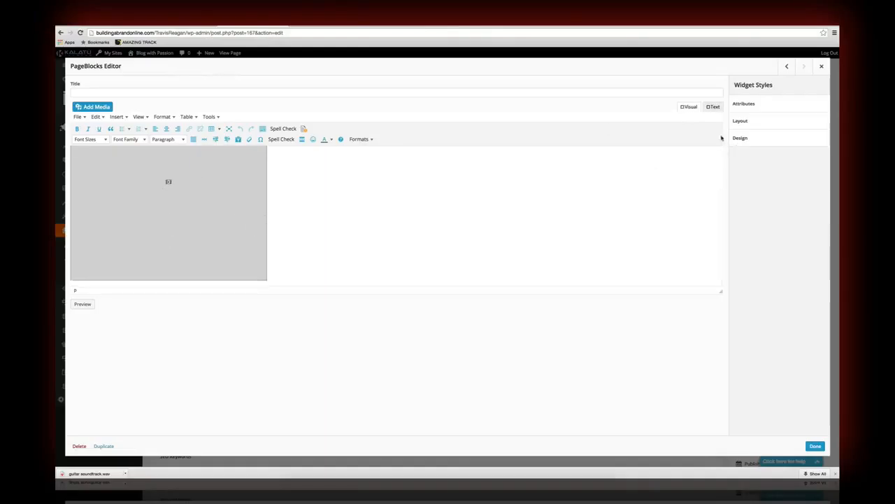
Try reducing the iframe to 200 × 200 and then to 1 × 1 in its source code, and check it in visual mode
{"action": "left_click", "coordinate": [714, 106]}
{"action": "double_click", "coordinate": [287, 131]}
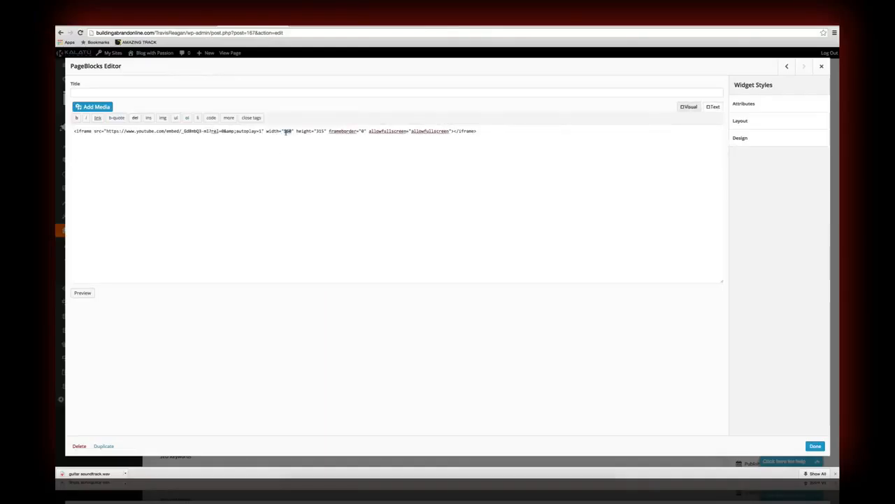
{"action": "type", "text": "200"}
{"action": "double_click", "coordinate": [319, 130]}
{"action": "type", "text": "200"}
{"action": "double_click", "coordinate": [319, 131]}
{"action": "type", "text": "1"}
{"action": "type", "text": "1"}
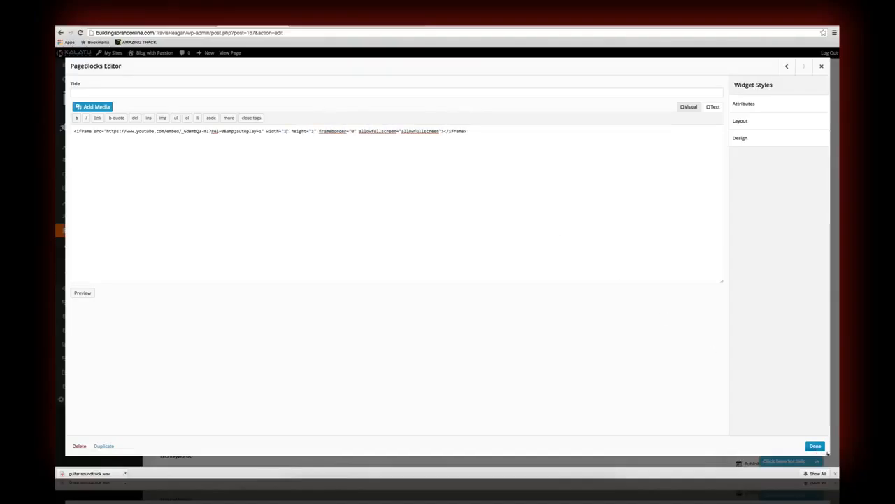
{"action": "left_click", "coordinate": [690, 106]}
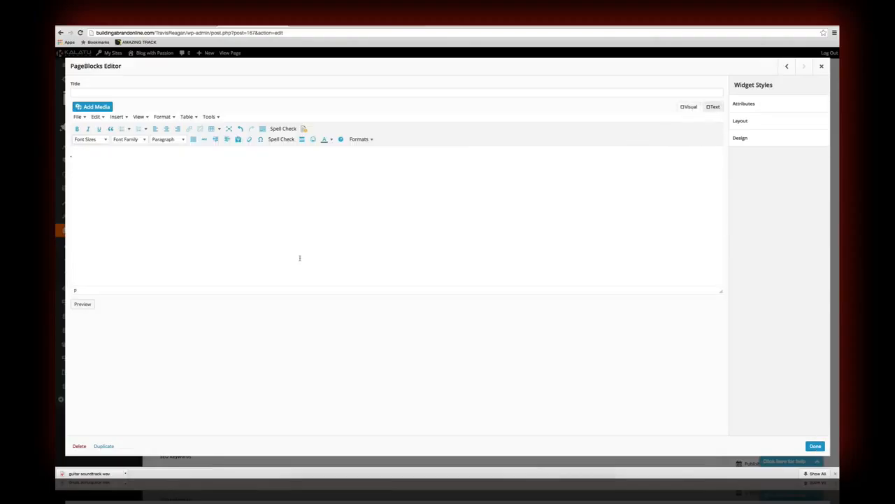
{"action": "left_click", "coordinate": [239, 165]}
Set the iframe's width and height to 200 in the source code and finish editing the widget
{"action": "left_click", "coordinate": [717, 111]}
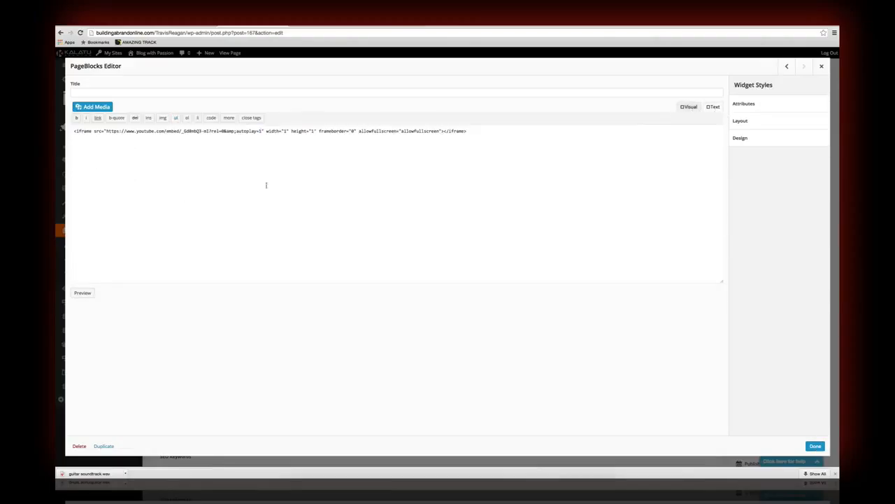
{"action": "double_click", "coordinate": [285, 131]}
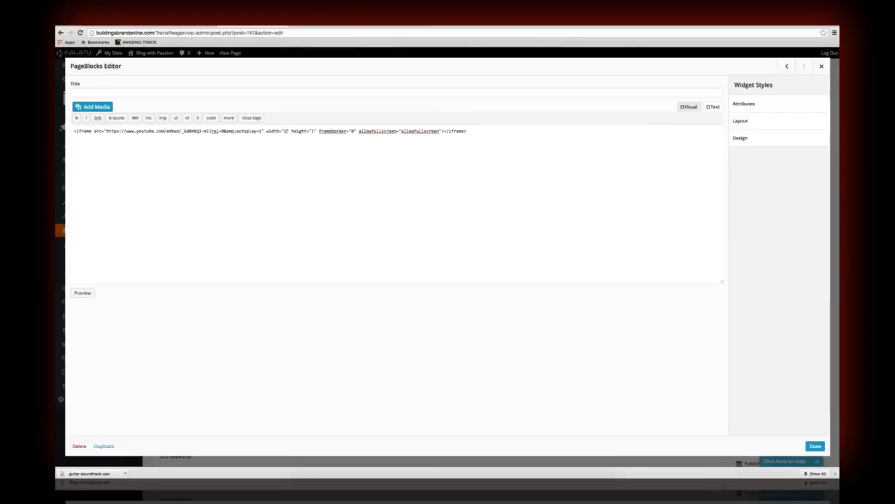
{"action": "type", "text": "200"}
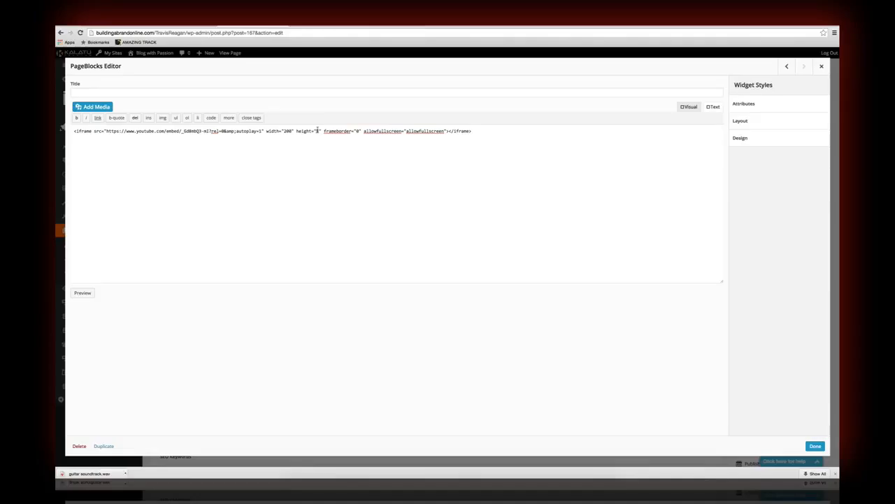
{"action": "type", "text": "200"}
{"action": "left_click", "coordinate": [688, 107]}
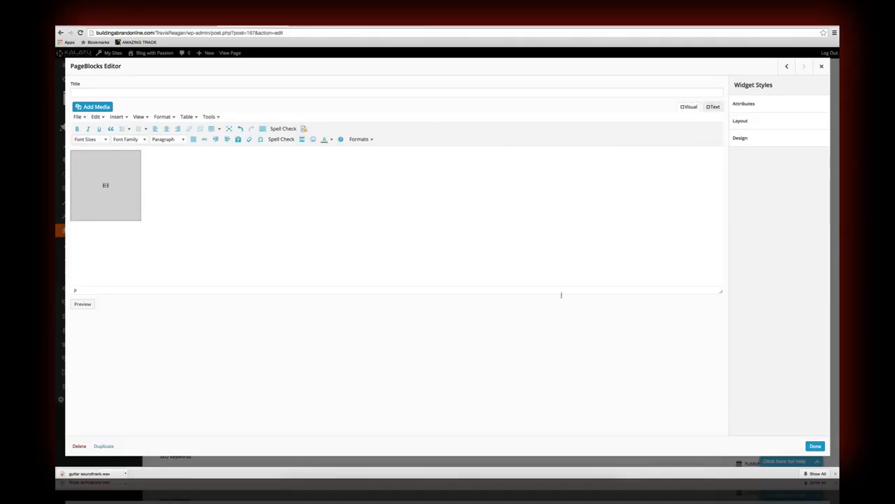
{"action": "left_click", "coordinate": [815, 445]}
Divide the page's last row into 20 even columns and move the video's PageBlocks Editor widget into the rightmost column
{"action": "mouse_move", "coordinate": [712, 346]}
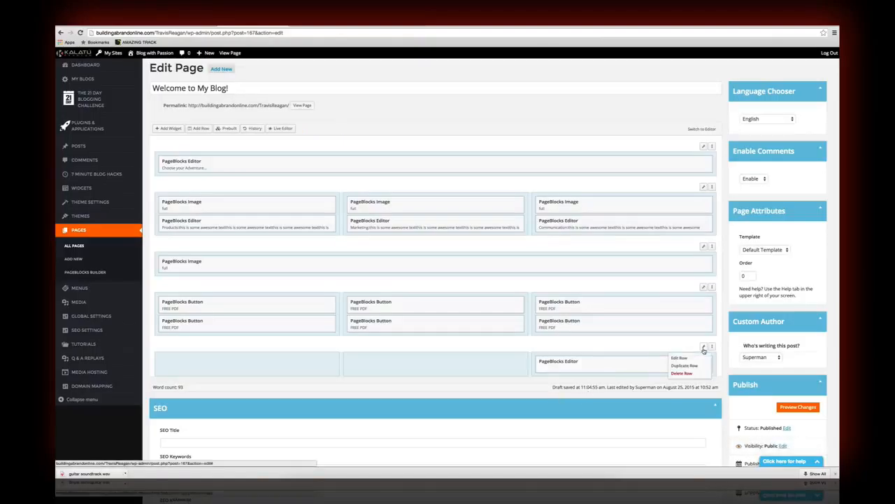
{"action": "left_click", "coordinate": [694, 360]}
{"action": "left_click_drag", "start_coordinate": [119, 89], "coordinate": [110, 89]}
{"action": "type", "text": "2"}
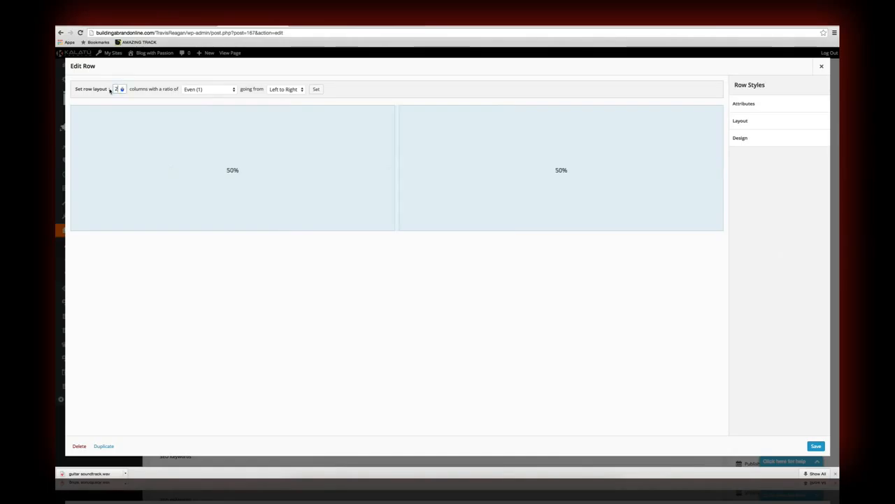
{"action": "type", "text": "0"}
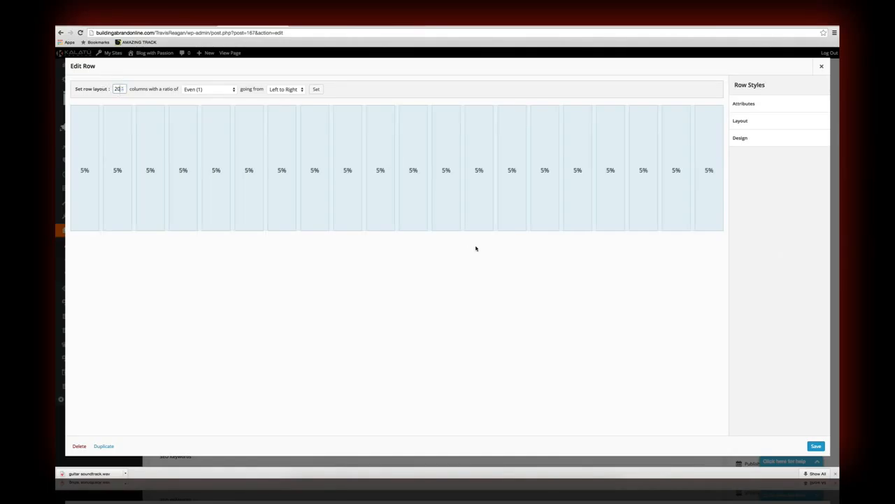
{"action": "left_click", "coordinate": [816, 446]}
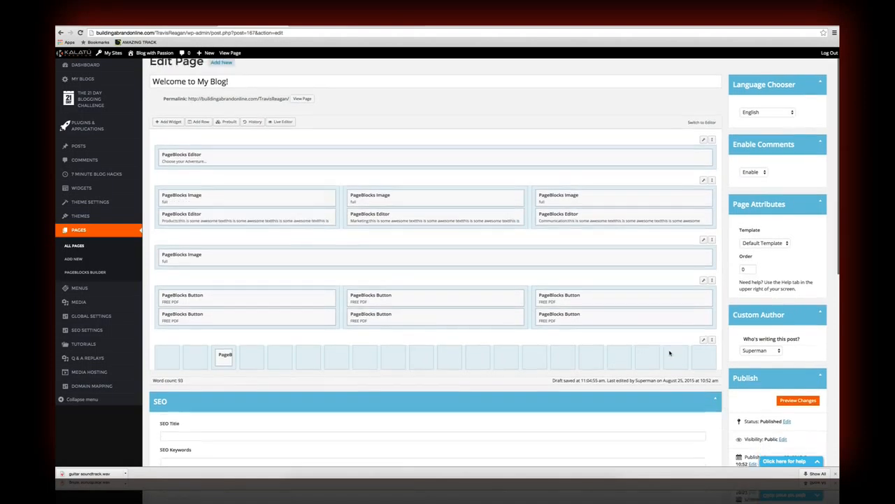
{"action": "left_click_drag", "start_coordinate": [223, 349], "coordinate": [711, 356]}
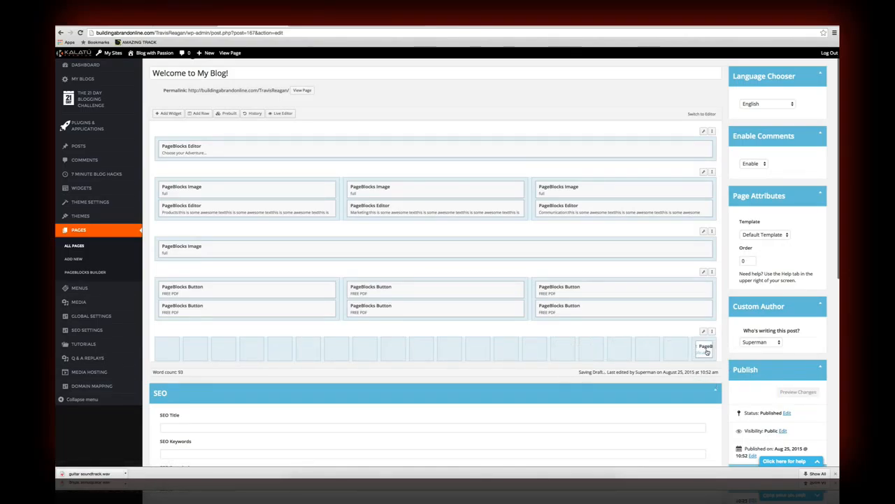
Preview the page changes, look over the welcome page from header to footer, and return to the page editor
{"action": "scroll", "coordinate": [634, 316], "scroll_direction": "down", "scroll_amount": 1}
{"action": "scroll", "coordinate": [635, 316], "scroll_direction": "down", "scroll_amount": 1}
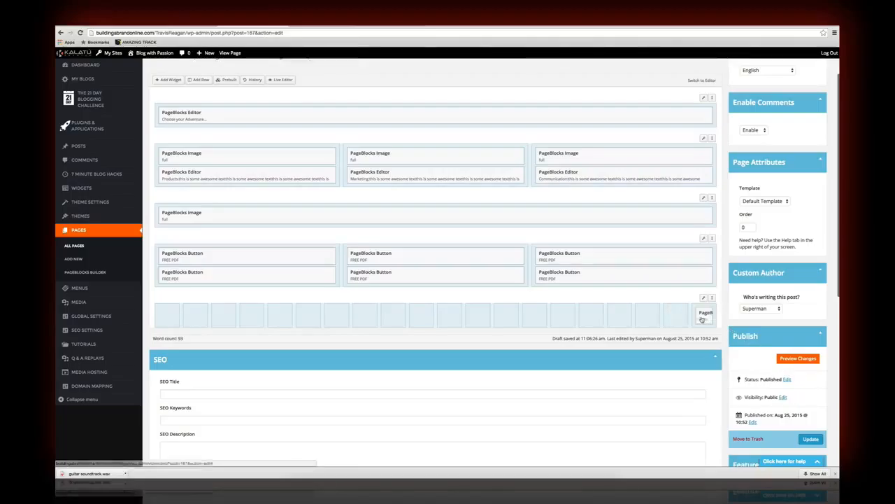
{"action": "mouse_move", "coordinate": [702, 300]}
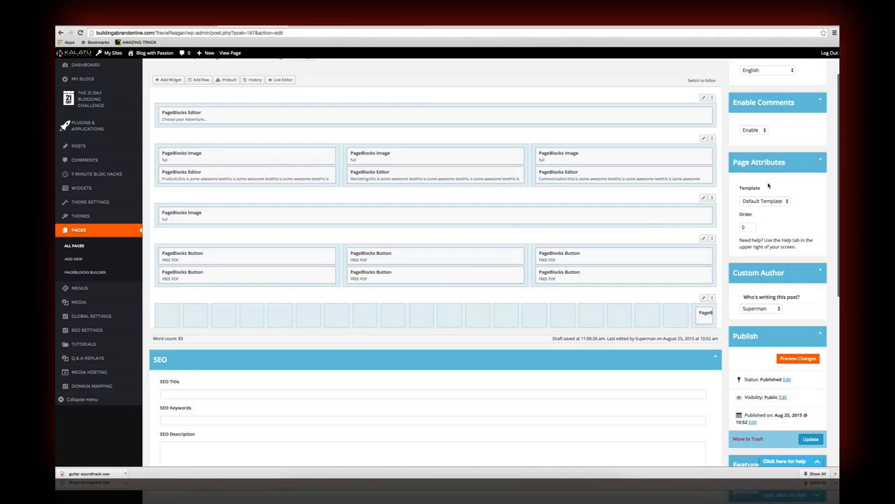
{"action": "scroll", "coordinate": [236, 308], "scroll_direction": "up", "scroll_amount": 2}
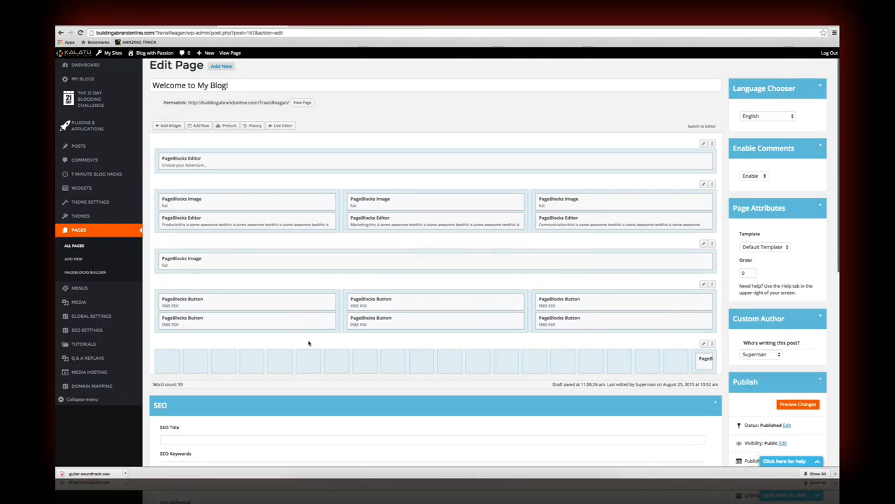
{"action": "scroll", "coordinate": [310, 344], "scroll_direction": "down", "scroll_amount": 1}
{"action": "scroll", "coordinate": [447, 266], "scroll_direction": "up", "scroll_amount": 1}
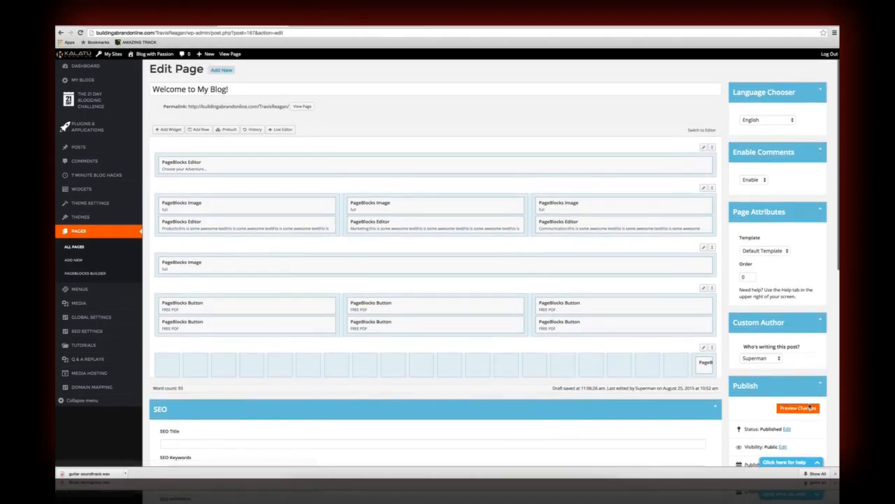
{"action": "left_click", "coordinate": [398, 68]}
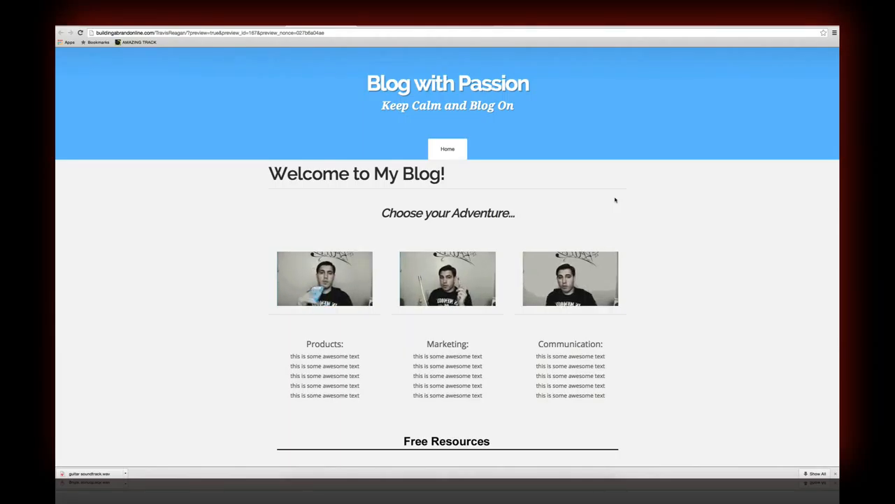
{"action": "scroll", "coordinate": [615, 200], "scroll_direction": "down", "scroll_amount": 2}
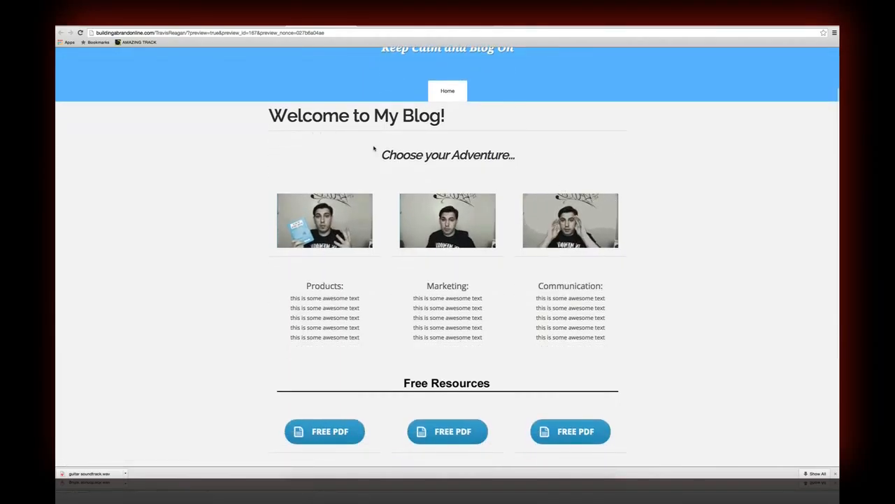
{"action": "scroll", "coordinate": [726, 235], "scroll_direction": "down", "scroll_amount": 1}
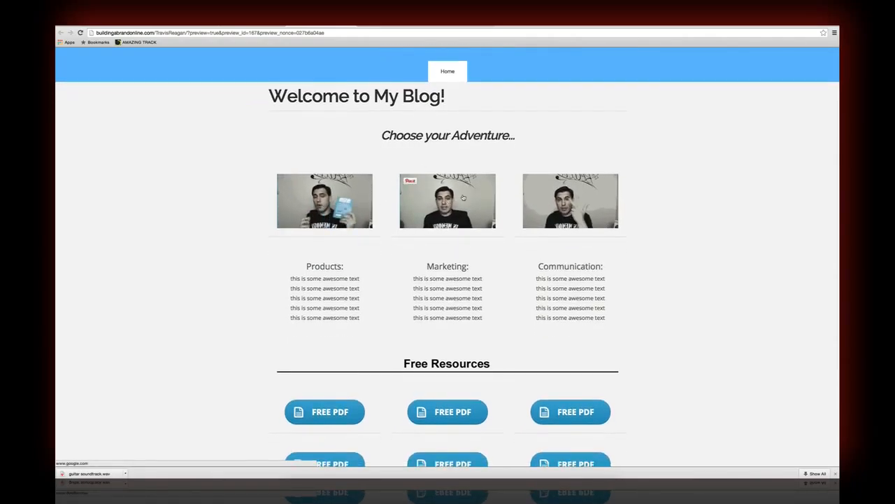
{"action": "scroll", "coordinate": [725, 235], "scroll_direction": "down", "scroll_amount": 5}
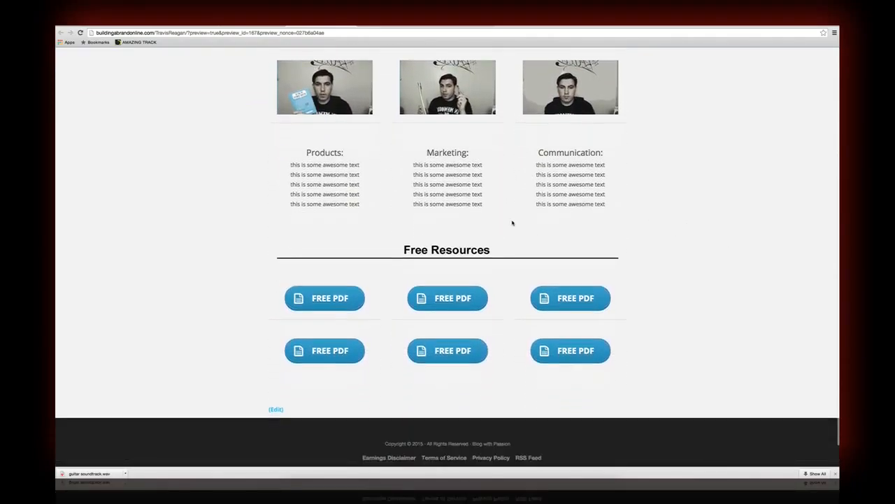
{"action": "scroll", "coordinate": [762, 292], "scroll_direction": "up", "scroll_amount": 7}
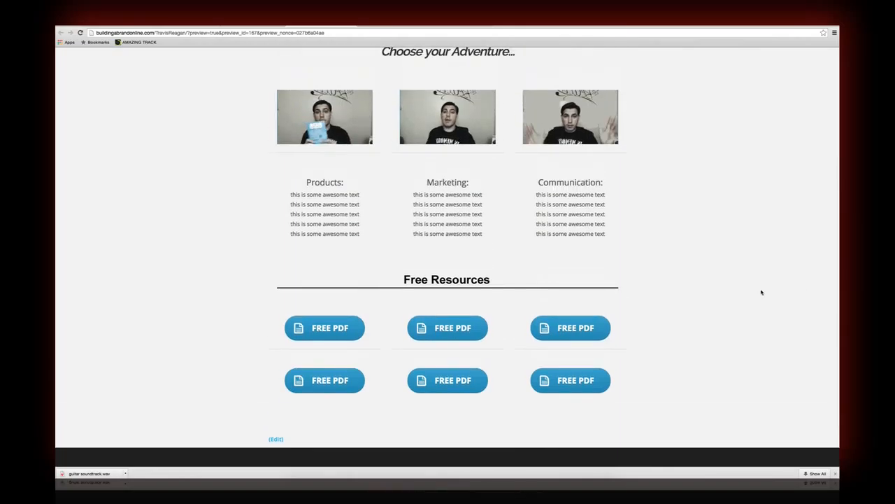
{"action": "scroll", "coordinate": [751, 291], "scroll_direction": "down", "scroll_amount": 4}
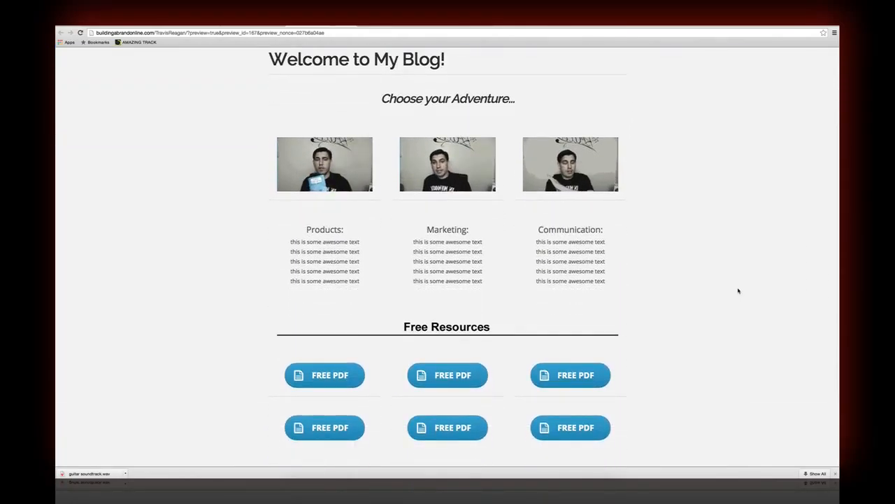
{"action": "scroll", "coordinate": [738, 290], "scroll_direction": "up", "scroll_amount": 4}
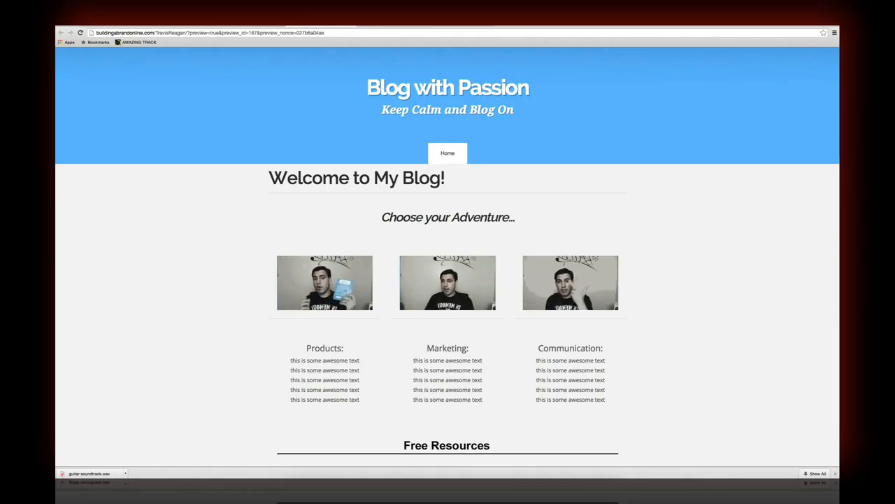
{"action": "left_click", "coordinate": [257, 25]}
{"action": "scroll", "coordinate": [630, 283], "scroll_direction": "down", "scroll_amount": 4}
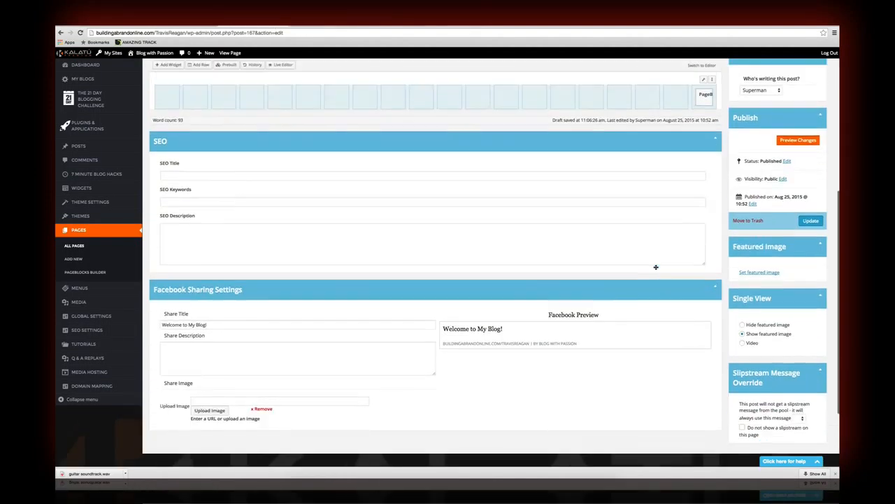
{"action": "scroll", "coordinate": [657, 273], "scroll_direction": "up", "scroll_amount": 3}
Set the video widget's row to 8 even columns and save the row layout
{"action": "left_click", "coordinate": [706, 311]}
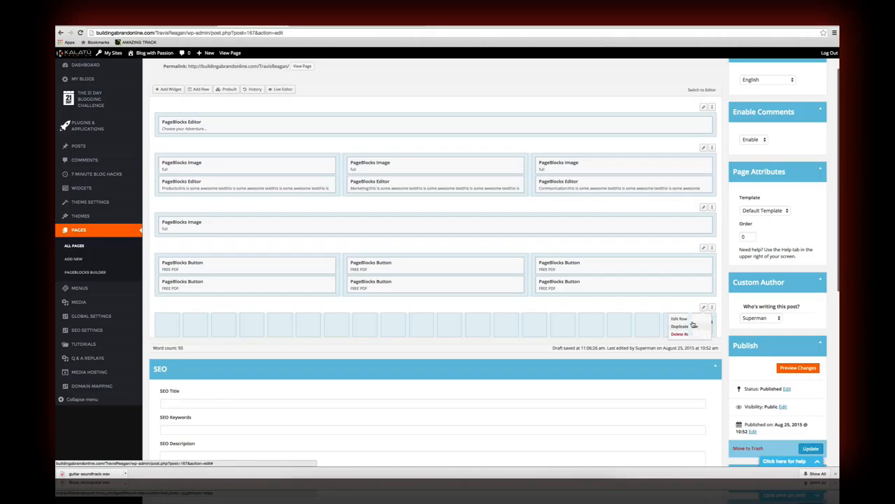
{"action": "left_click", "coordinate": [680, 319]}
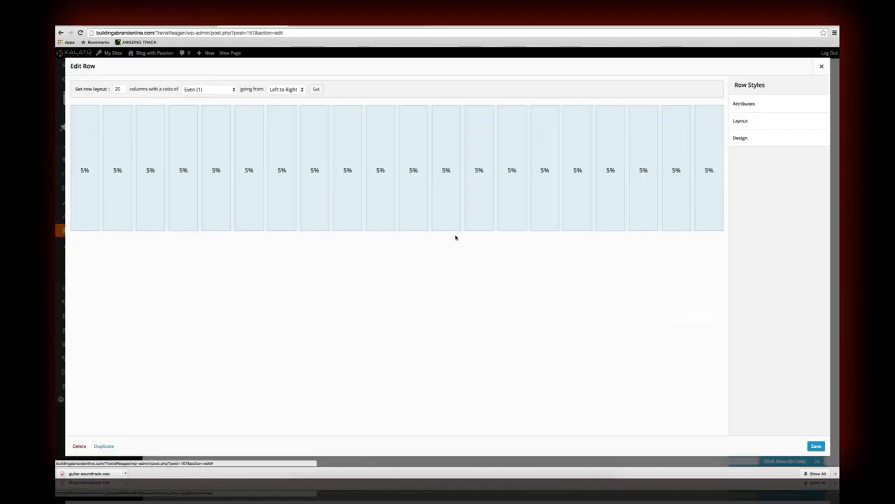
{"action": "left_click_drag", "start_coordinate": [119, 90], "coordinate": [105, 88]}
{"action": "type", "text": "8"}
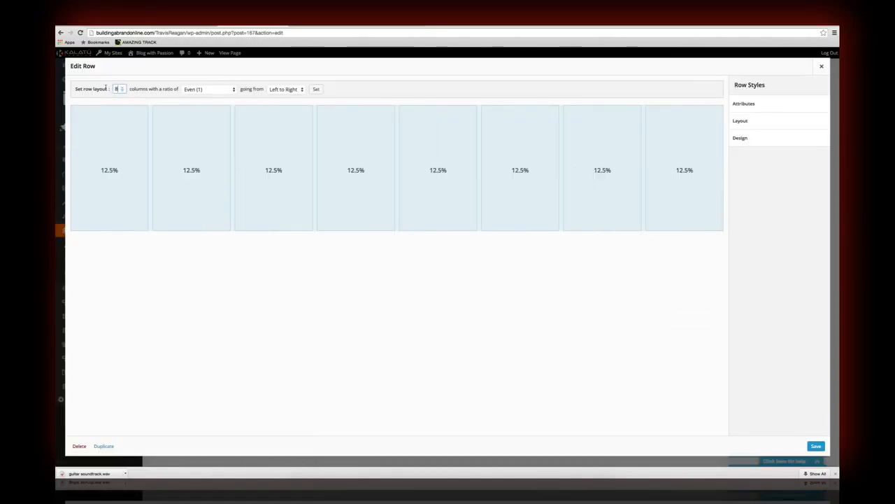
{"action": "left_click", "coordinate": [816, 446]}
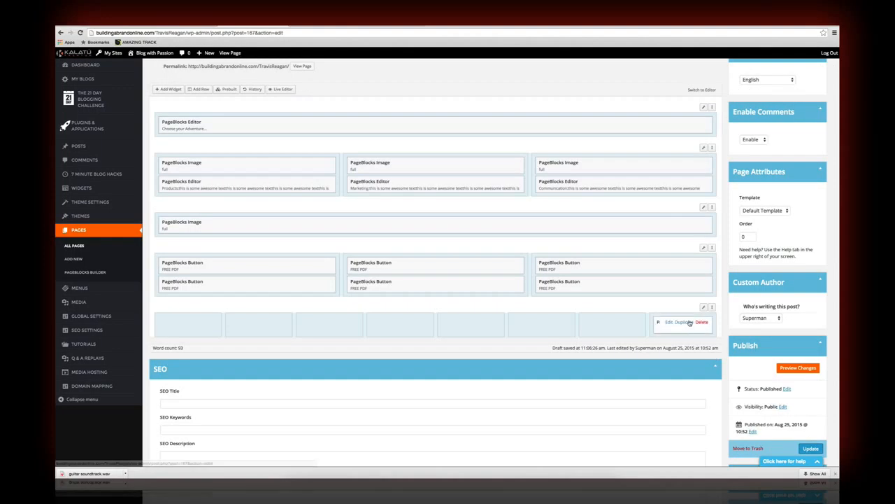
Set the video widget's row back to 20 even columns and save the row layout
{"action": "mouse_move", "coordinate": [705, 312]}
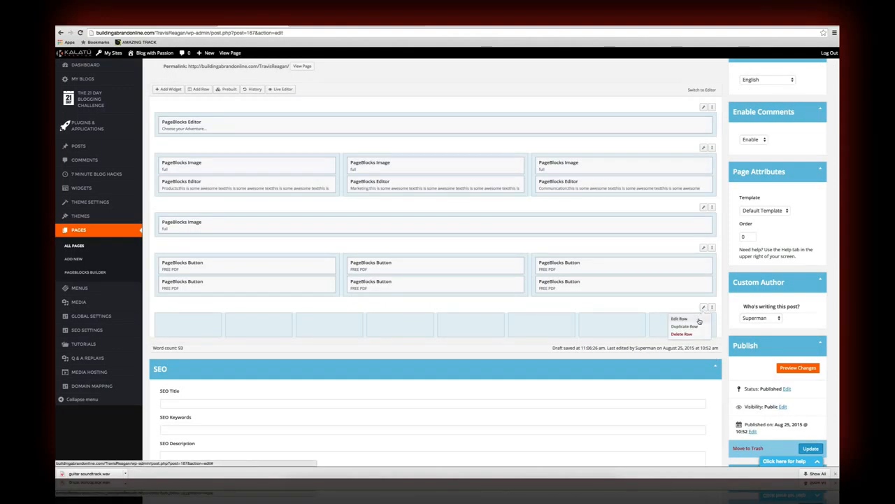
{"action": "left_click", "coordinate": [680, 318]}
{"action": "type", "text": "20"}
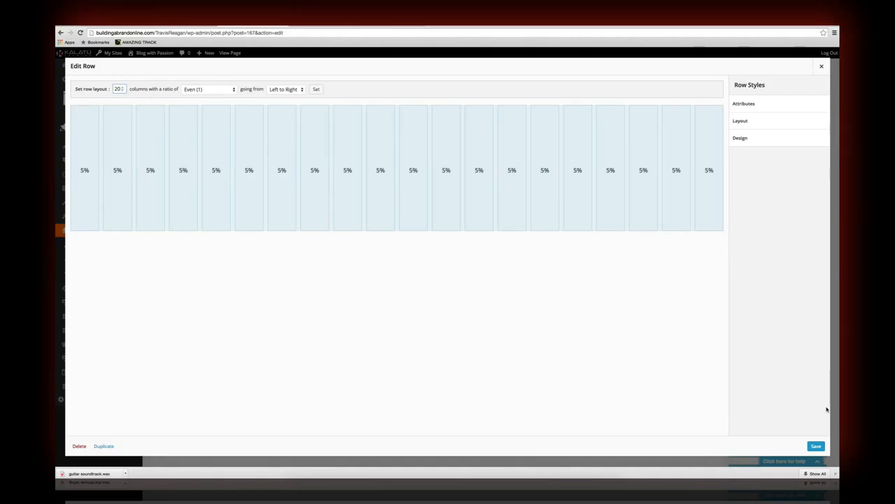
{"action": "left_click", "coordinate": [816, 446]}
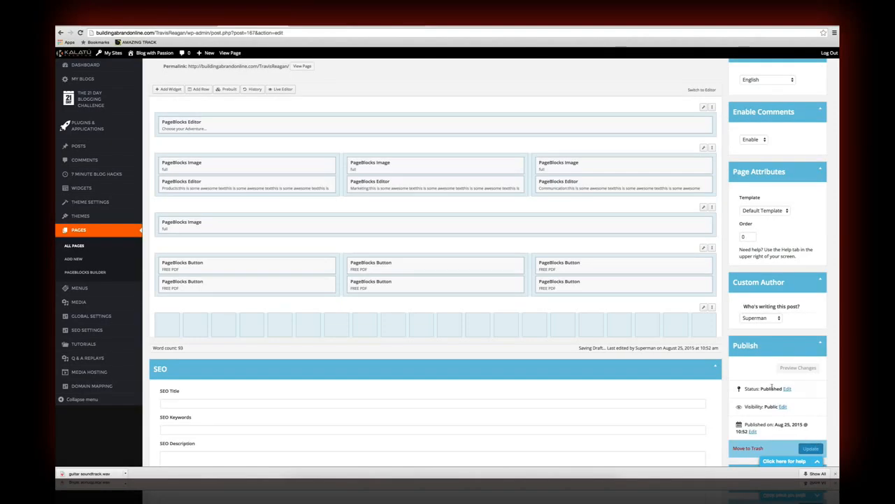
Preview the page changes and review the captioned images, Free Resources banner and FREE PDF buttons on the welcome page
{"action": "left_click", "coordinate": [797, 369]}
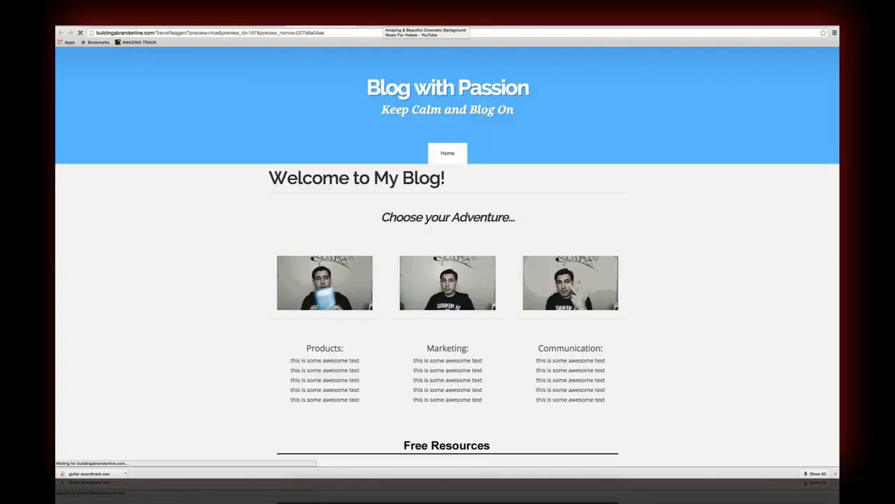
{"action": "scroll", "coordinate": [478, 164], "scroll_direction": "down", "scroll_amount": 4}
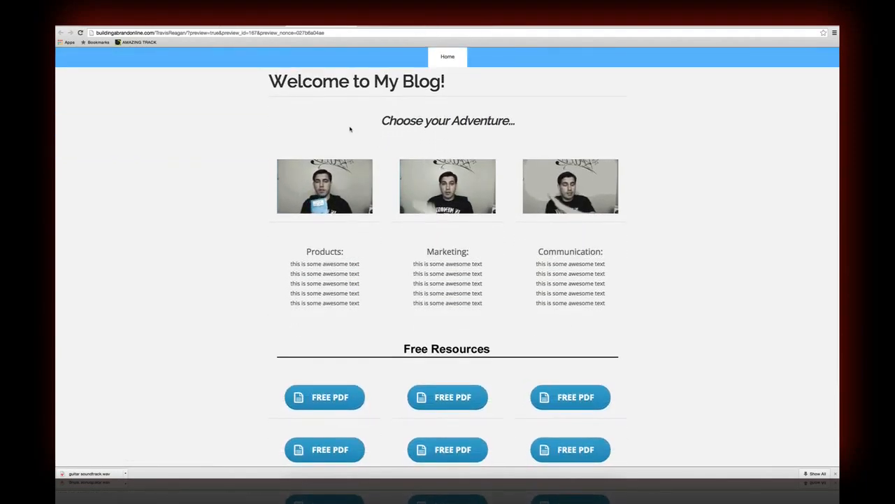
{"action": "scroll", "coordinate": [349, 130], "scroll_direction": "down", "scroll_amount": 1}
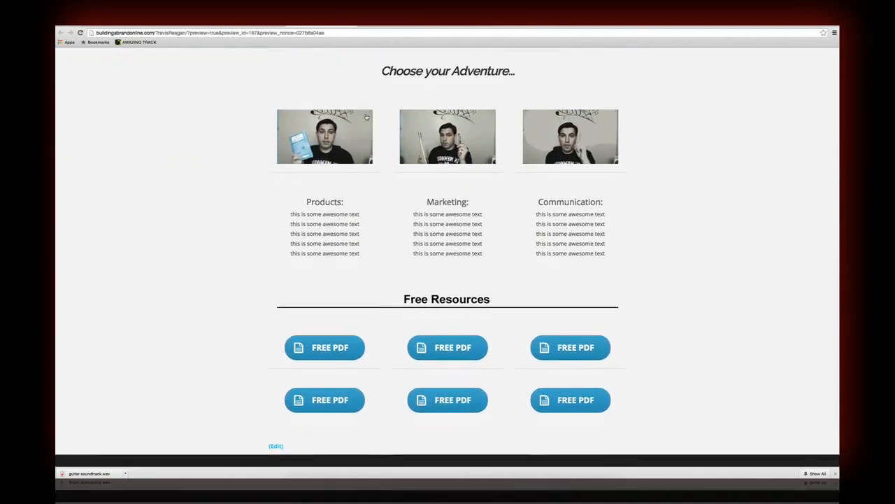
{"action": "left_click", "coordinate": [462, 140]}
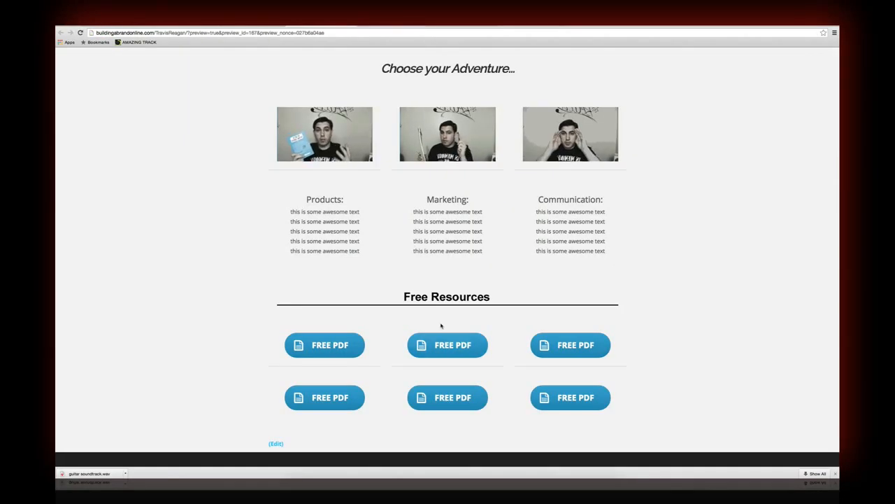
{"action": "scroll", "coordinate": [644, 357], "scroll_direction": "up", "scroll_amount": 3}
{"action": "scroll", "coordinate": [644, 358], "scroll_direction": "down", "scroll_amount": 5}
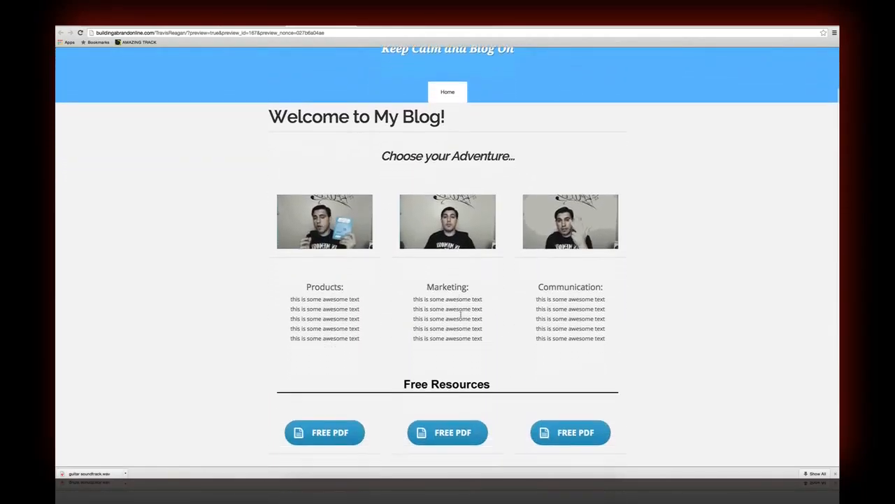
{"action": "scroll", "coordinate": [503, 290], "scroll_direction": "up", "scroll_amount": 4}
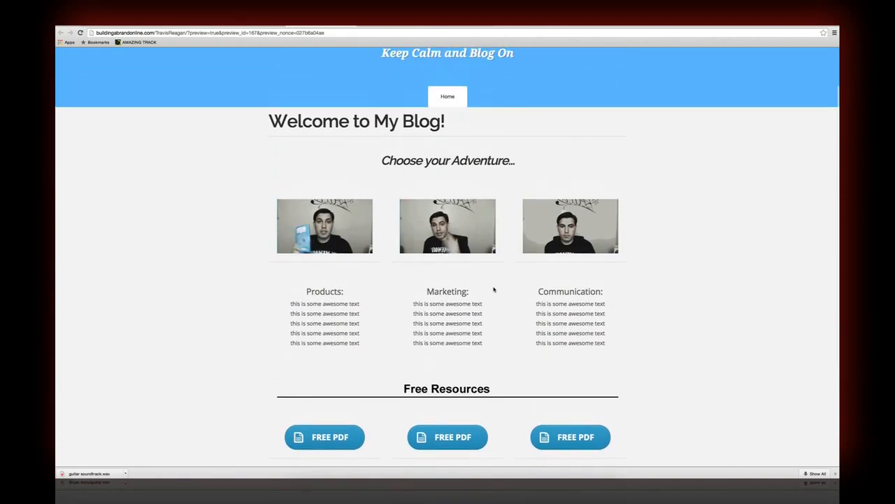
{"action": "scroll", "coordinate": [495, 291], "scroll_direction": "up", "scroll_amount": 1}
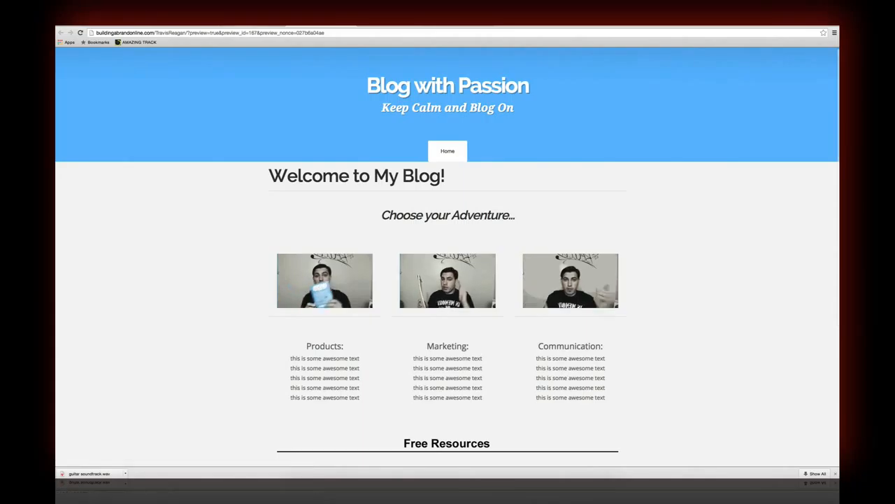
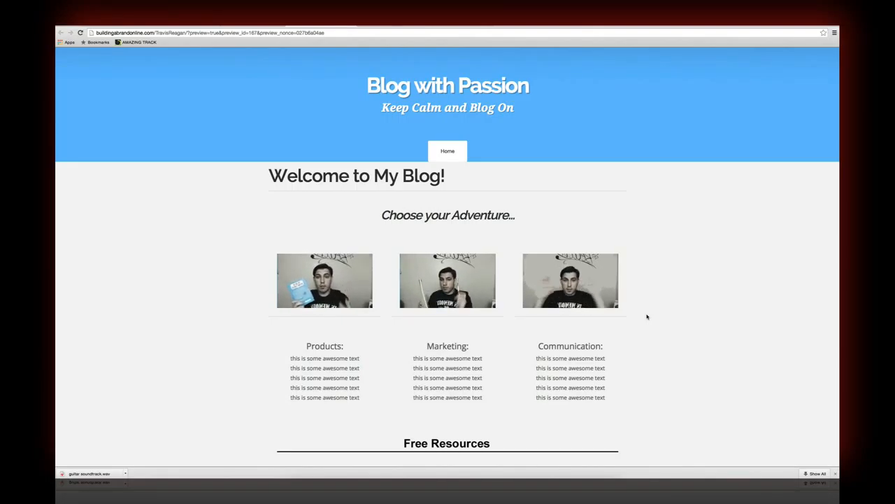
Check the previewed welcome page once more down to the FREE PDF buttons and return to the page editor
{"action": "scroll", "coordinate": [647, 317], "scroll_direction": "down", "scroll_amount": 3}
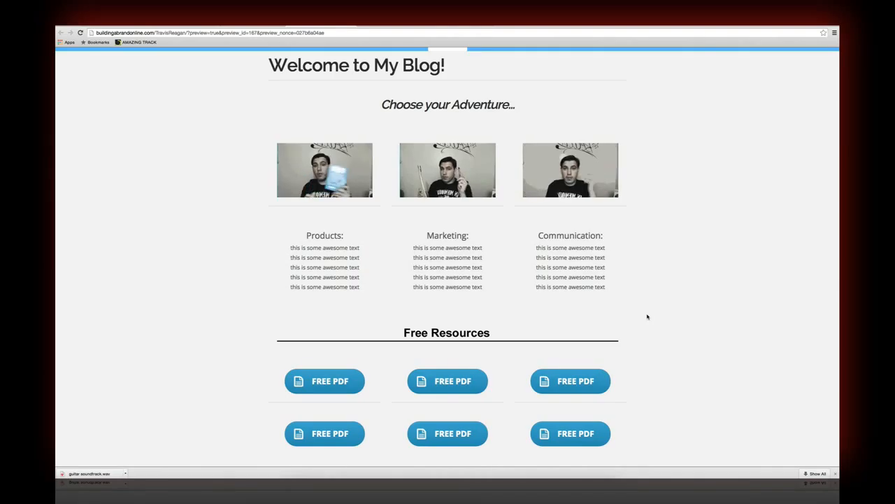
{"action": "scroll", "coordinate": [647, 317], "scroll_direction": "up", "scroll_amount": 3}
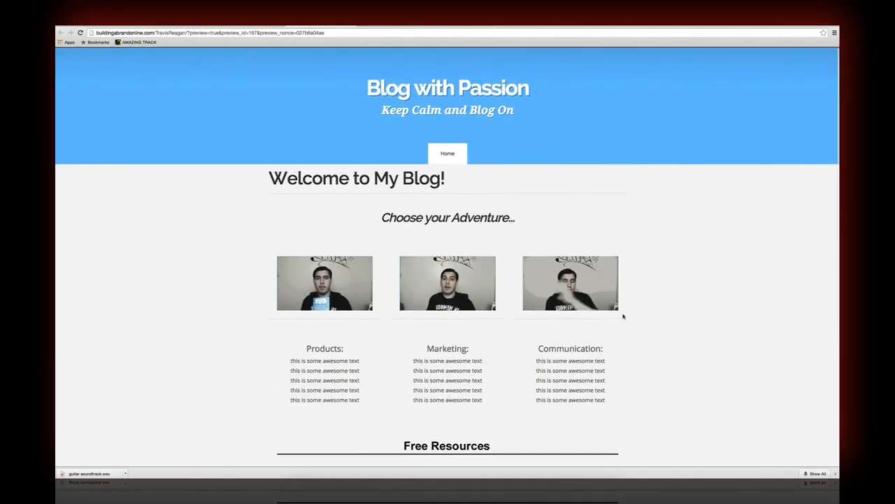
{"action": "scroll", "coordinate": [668, 348], "scroll_direction": "down", "scroll_amount": 3}
{"action": "scroll", "coordinate": [668, 347], "scroll_direction": "down", "scroll_amount": 1}
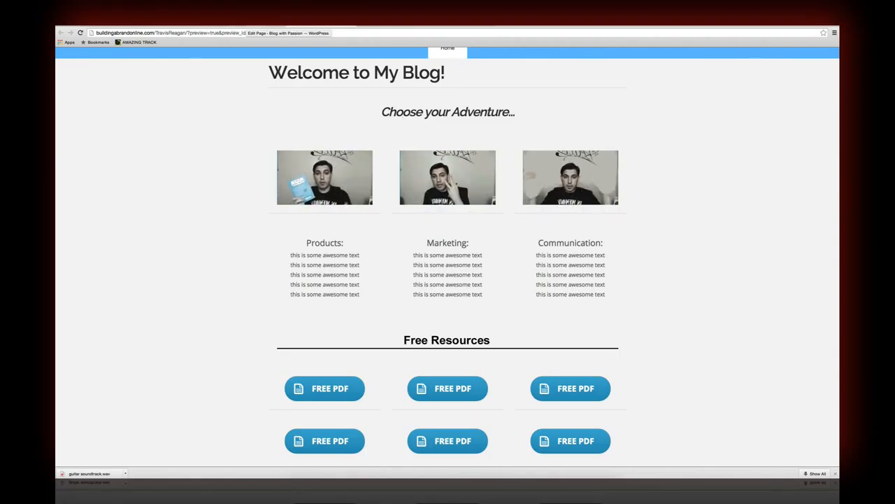
{"action": "left_click", "coordinate": [246, 24]}
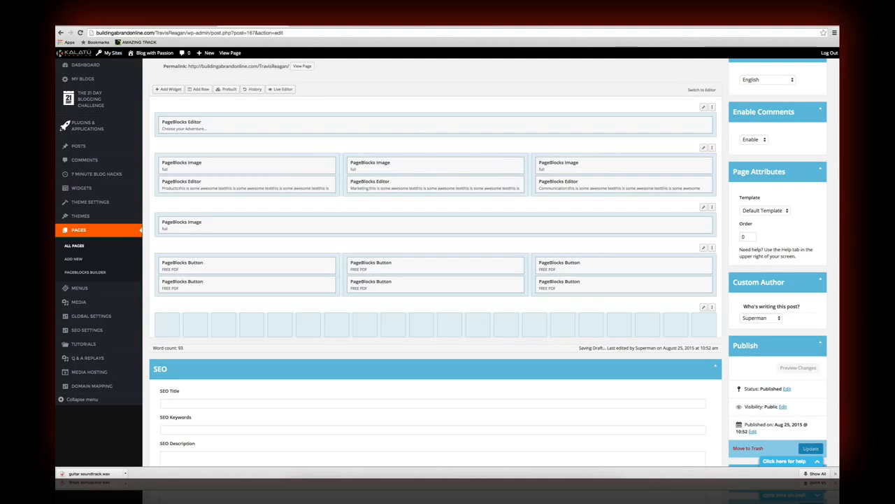
{"action": "left_click", "coordinate": [322, 25]}
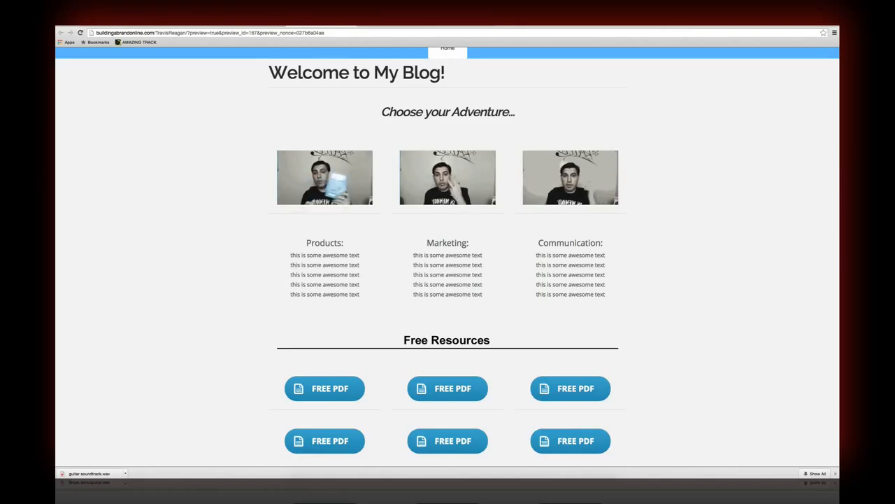
{"action": "left_click", "coordinate": [251, 25]}
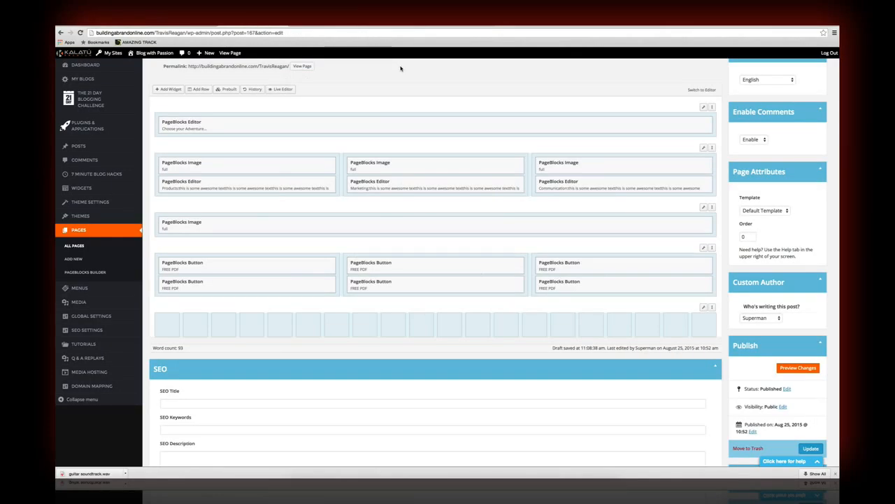